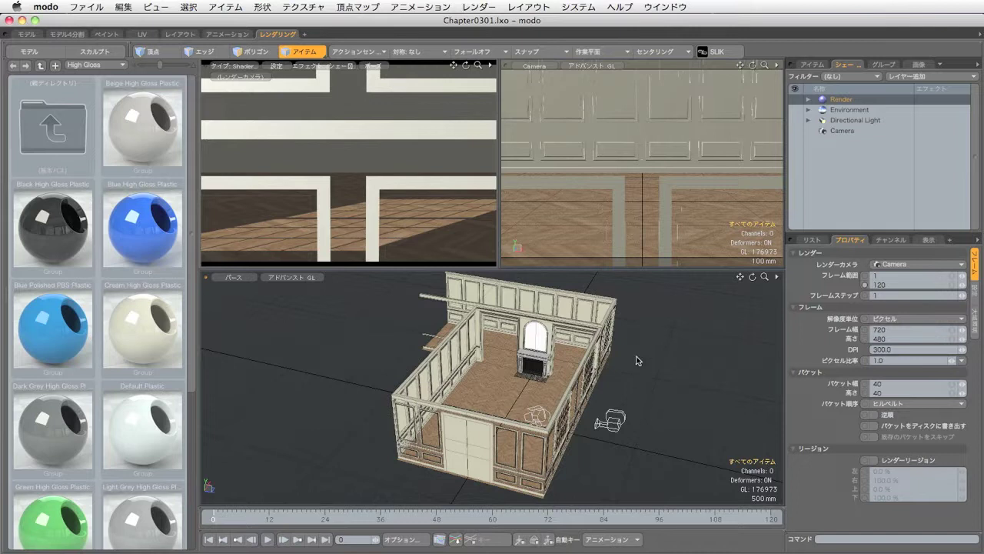
Position the camera at X -2.75 m, Y 1.15 m and Z 1.92 m.
left_click(883, 133)
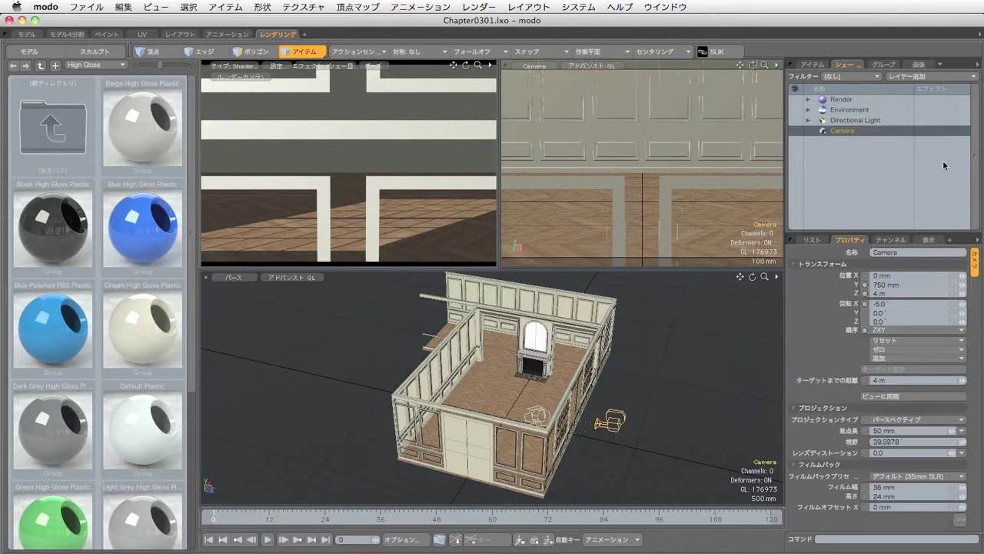
left_click(936, 278)
type("-2750")
key("Tab")
type("1.15")
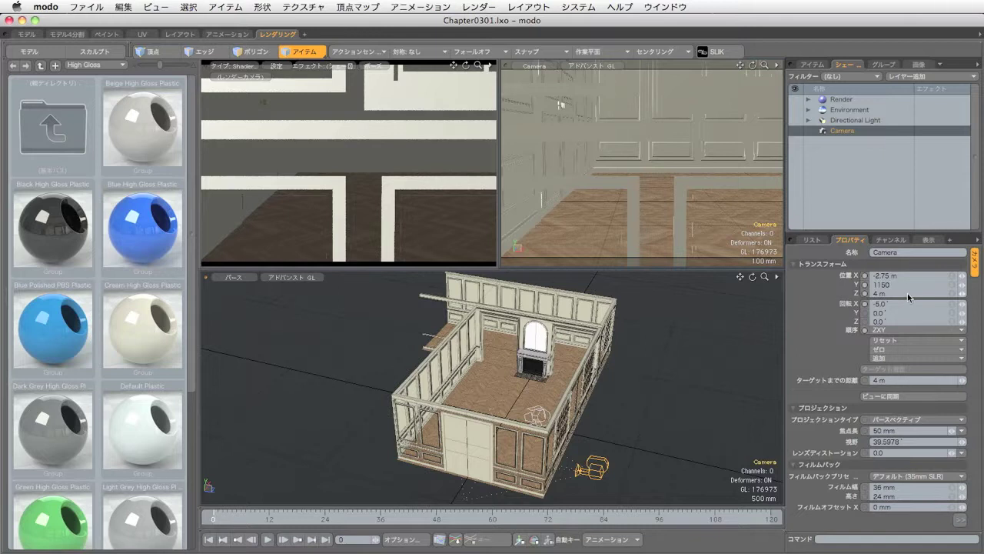
key("Tab")
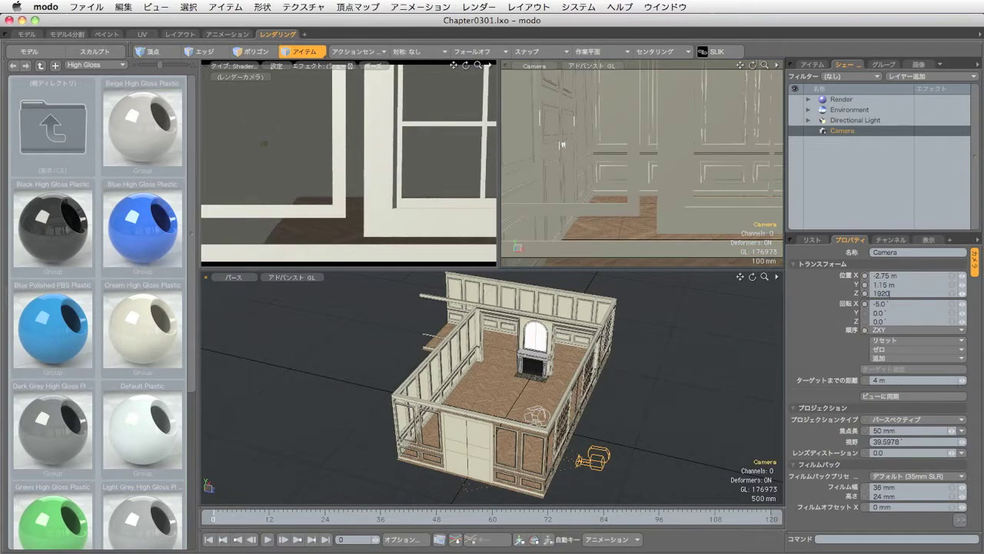
type("1.92")
key("Return")
Set the camera rotation to X 0° and Y -70°, and its focal length to 28 mm.
left_click(902, 305)
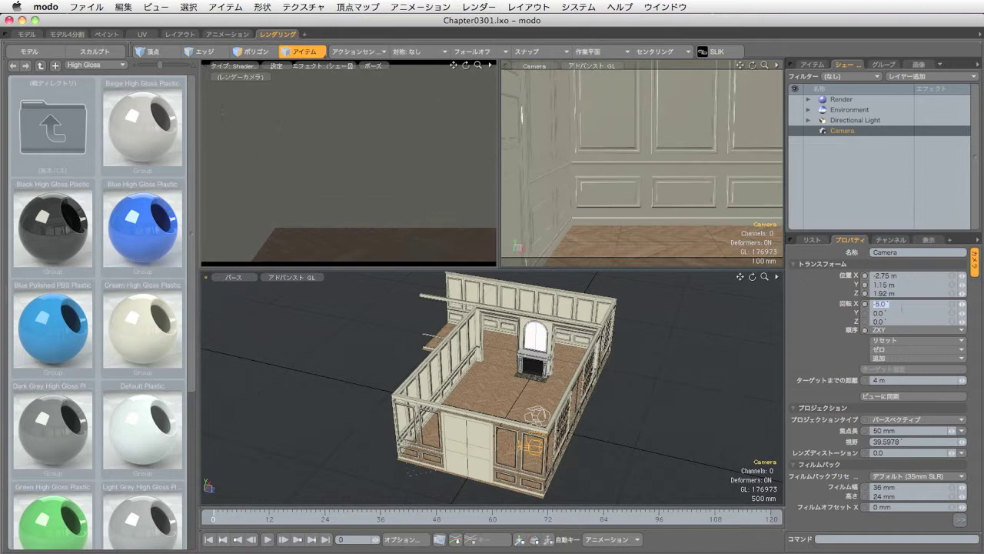
type("0")
key("Tab")
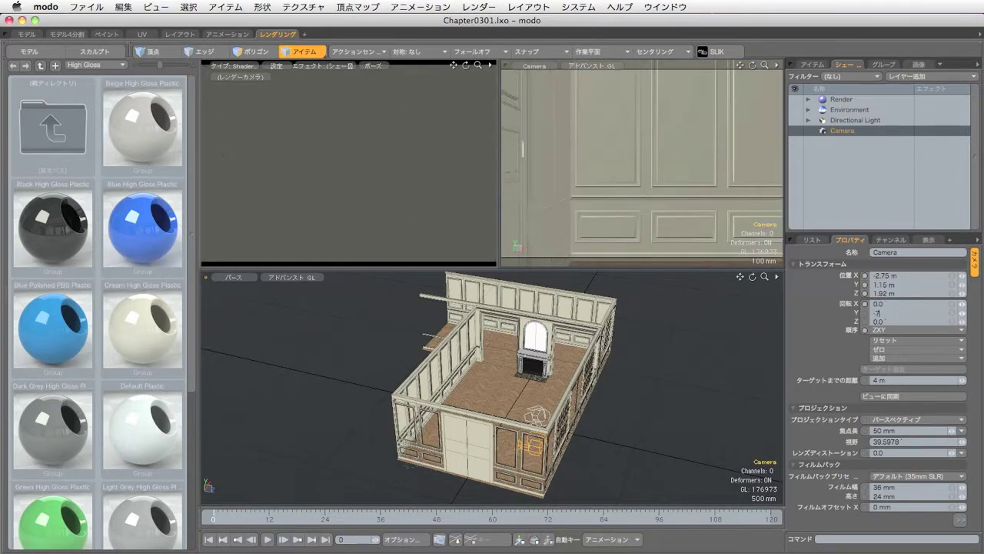
type("-70")
key("Return")
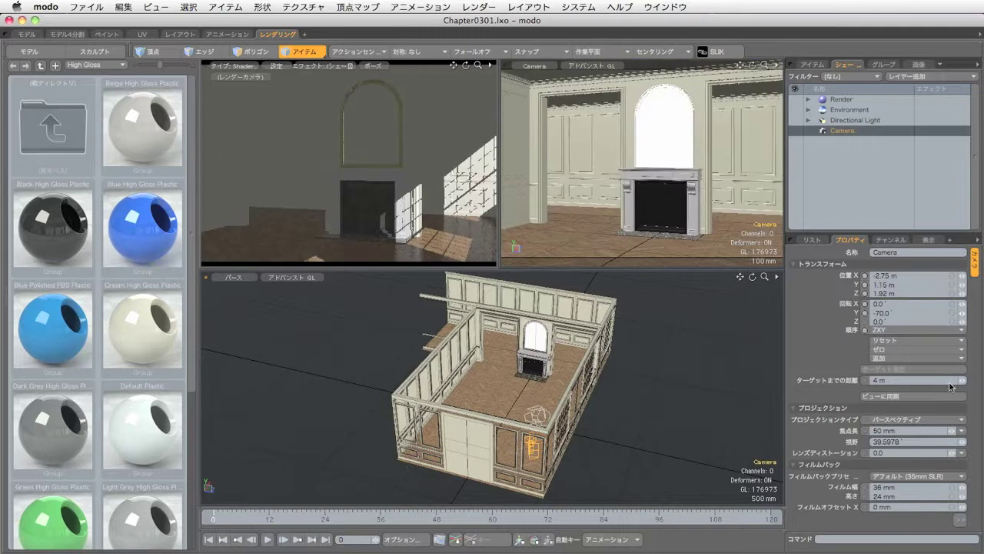
left_click(908, 433)
type("28")
key("Return")
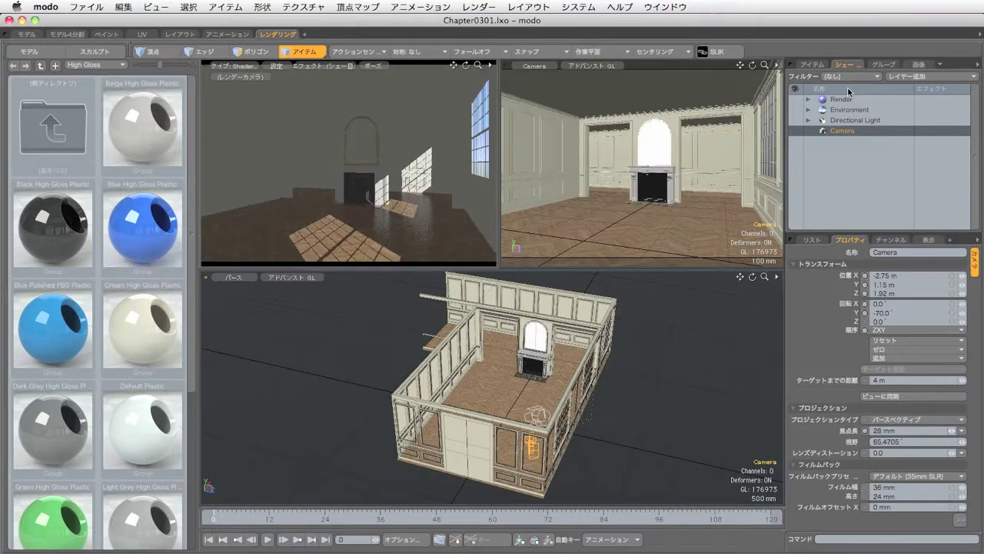
Set the render frame width to 1000 pixels.
left_click(846, 98)
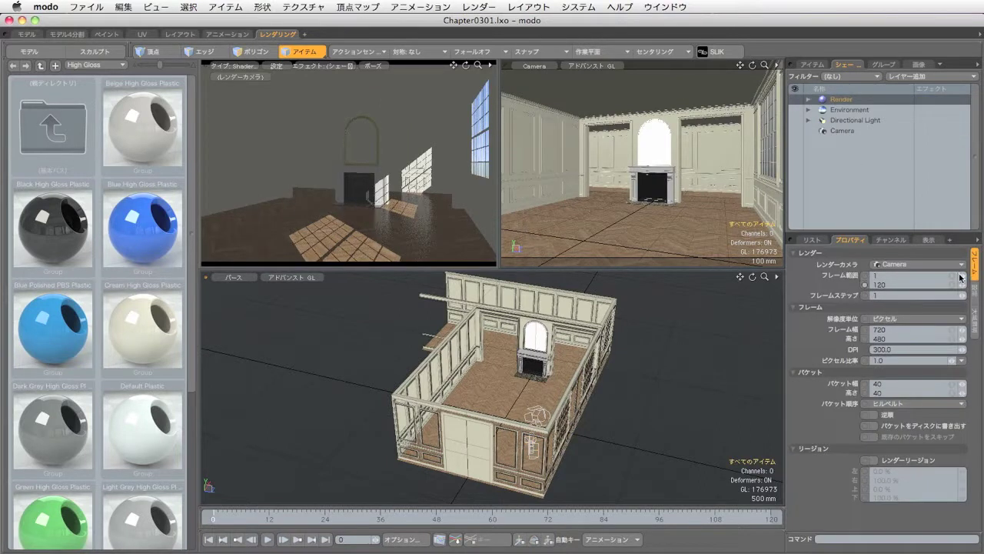
left_click(952, 333)
type("1000")
key("Return")
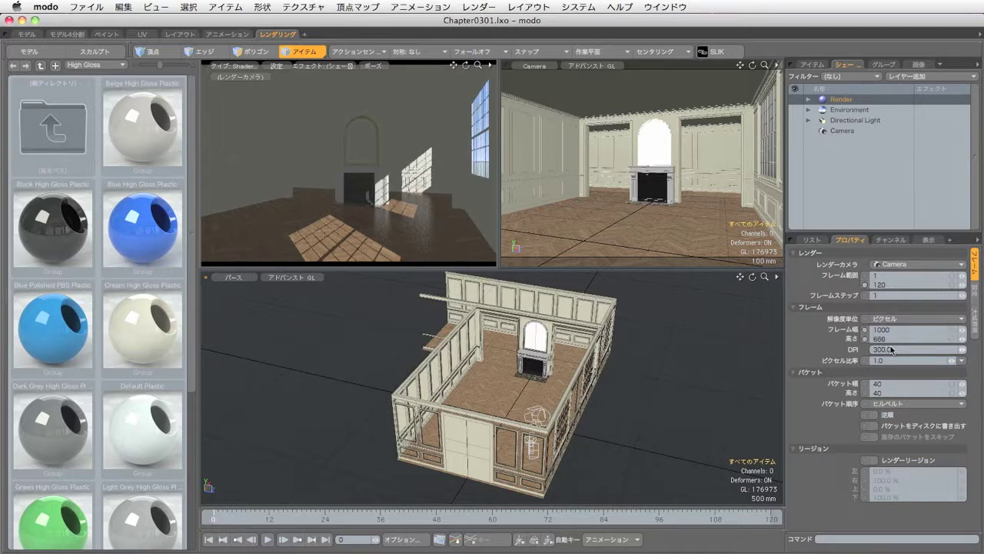
Rotate the Directional Light about its X axis to -35°.
left_click_drag(592, 396, 683, 395, "alt")
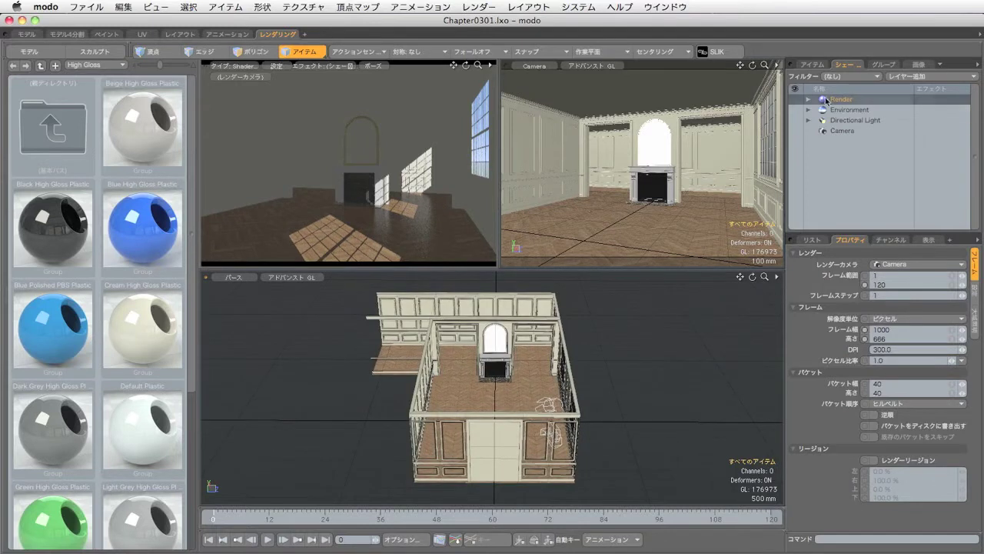
left_click(857, 120)
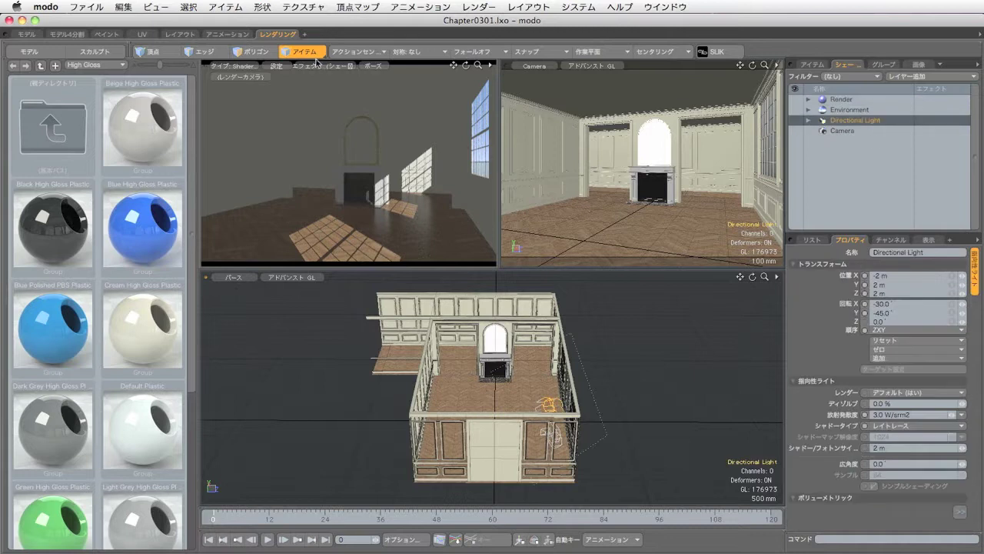
scroll(604, 404, "up", 5)
left_click_drag(614, 389, 568, 425, "alt")
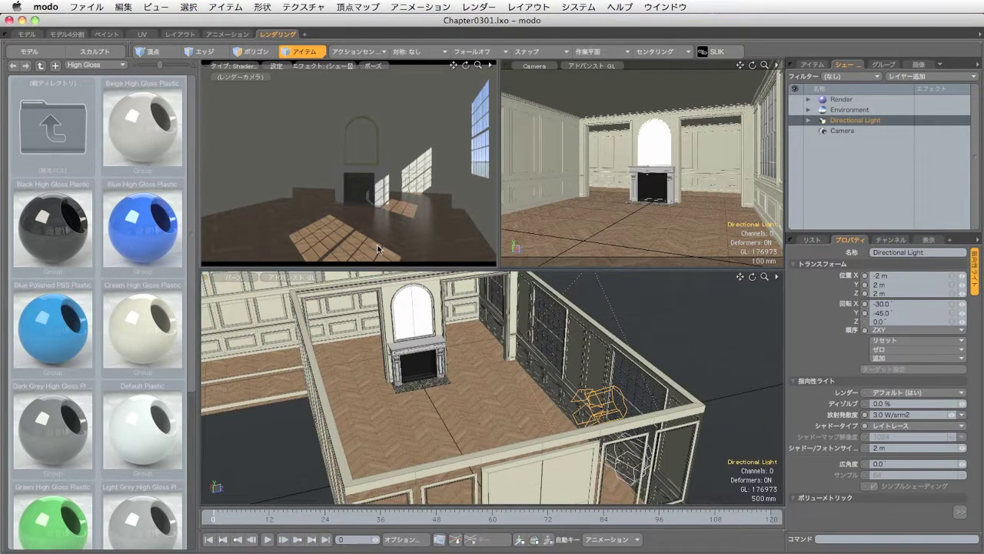
key("e")
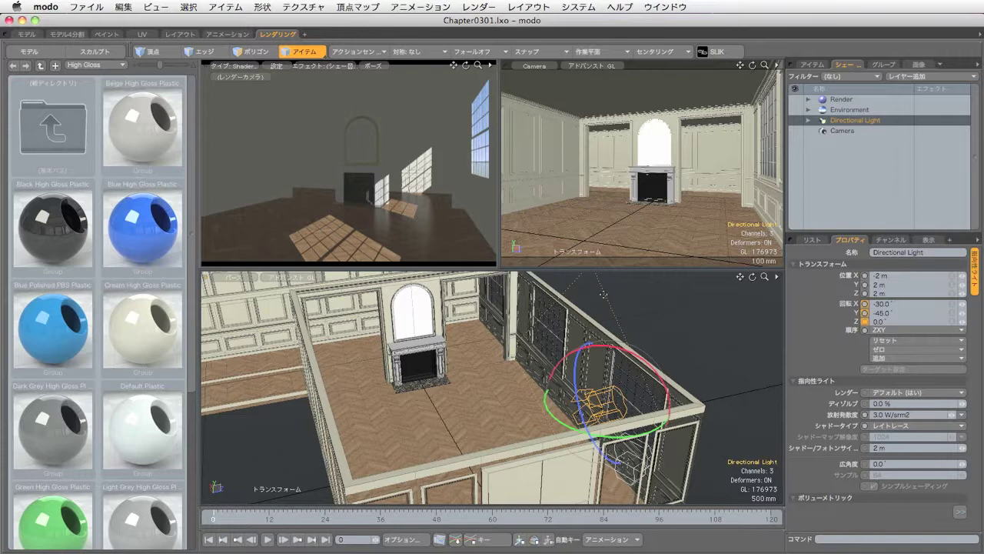
left_click(343, 52)
left_click(349, 46)
left_click_drag(650, 361, 623, 361, "alt")
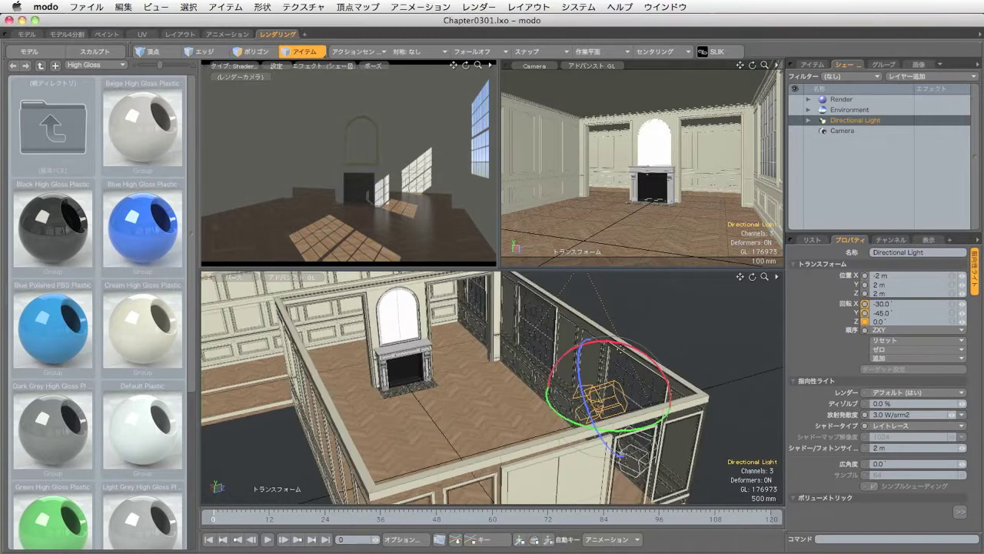
left_click_drag(621, 349, 614, 377)
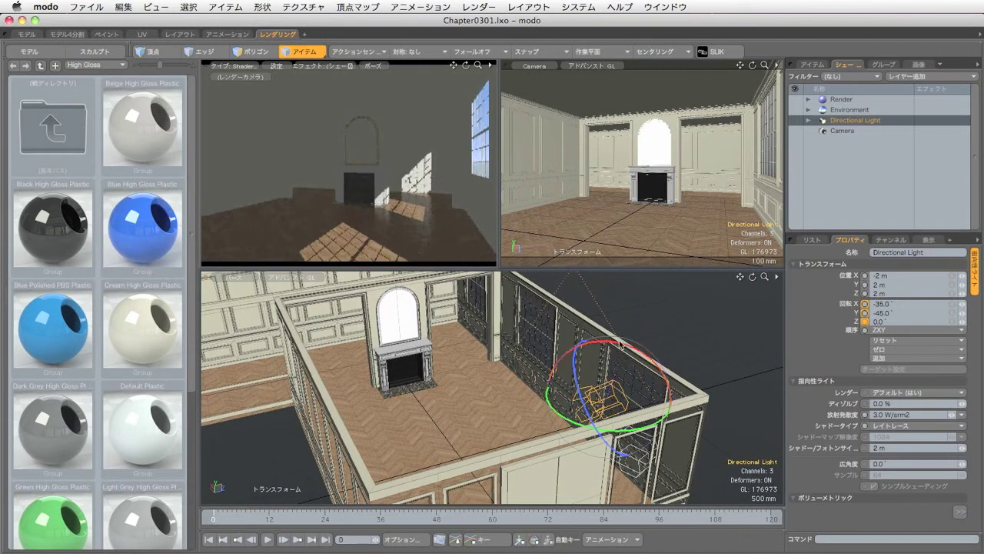
key("space")
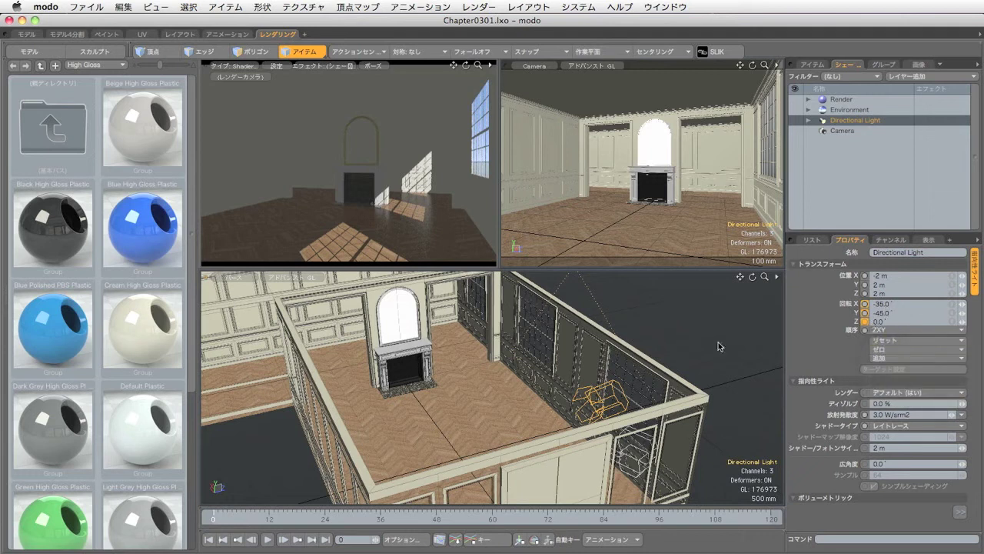
Set the action center to automatic and move the Directional Light along Z to 7.5 m, outside the room.
left_click_drag(661, 348, 702, 360, "alt")
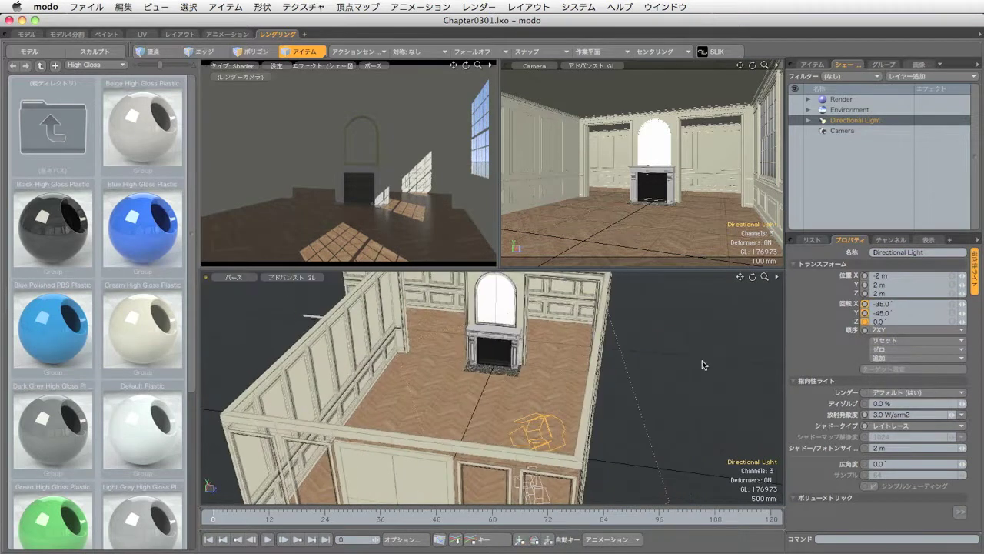
left_click(360, 52)
left_click(362, 73)
left_click_drag(431, 346, 547, 400)
key("y")
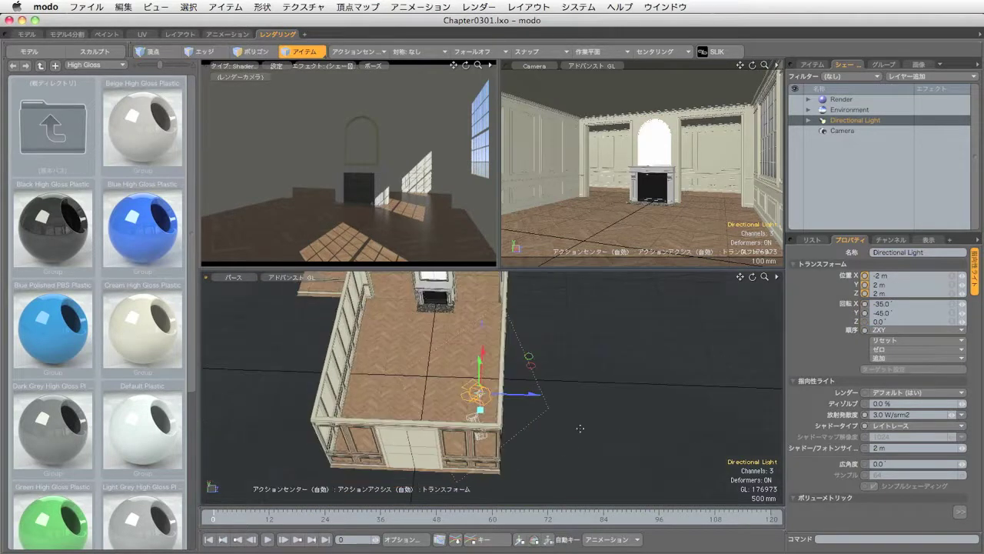
left_click_drag(539, 397, 721, 400)
left_click(525, 338)
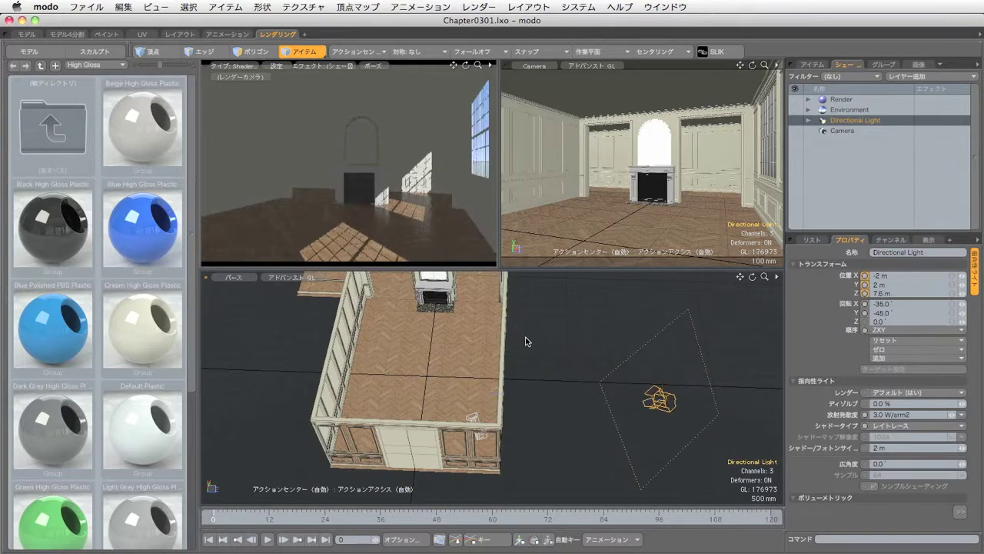
Reuse the Environment Material's sky color, 0.52 0.68 1.0, as its zenith color.
left_click_drag(526, 337, 440, 363, "alt")
left_click(814, 110)
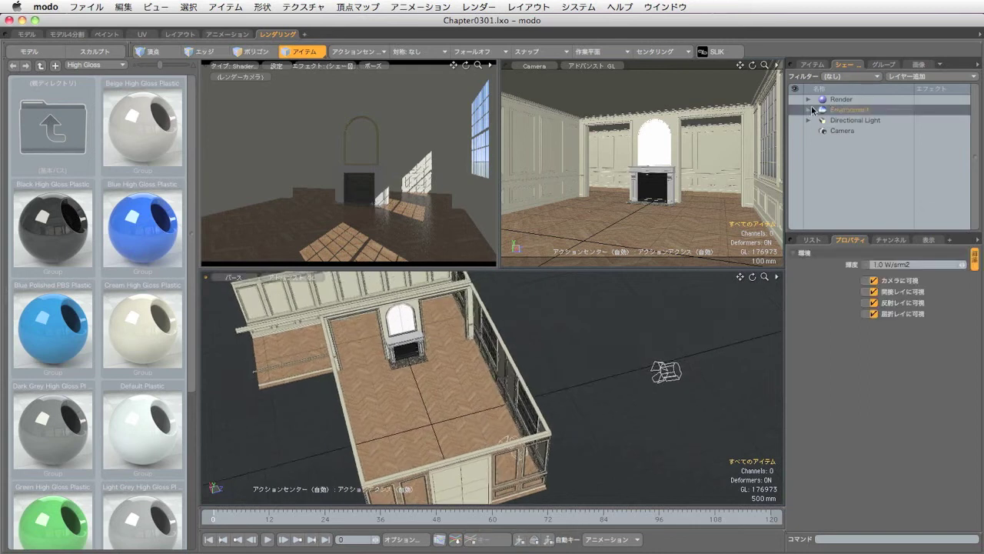
left_click(808, 110)
left_click(873, 120)
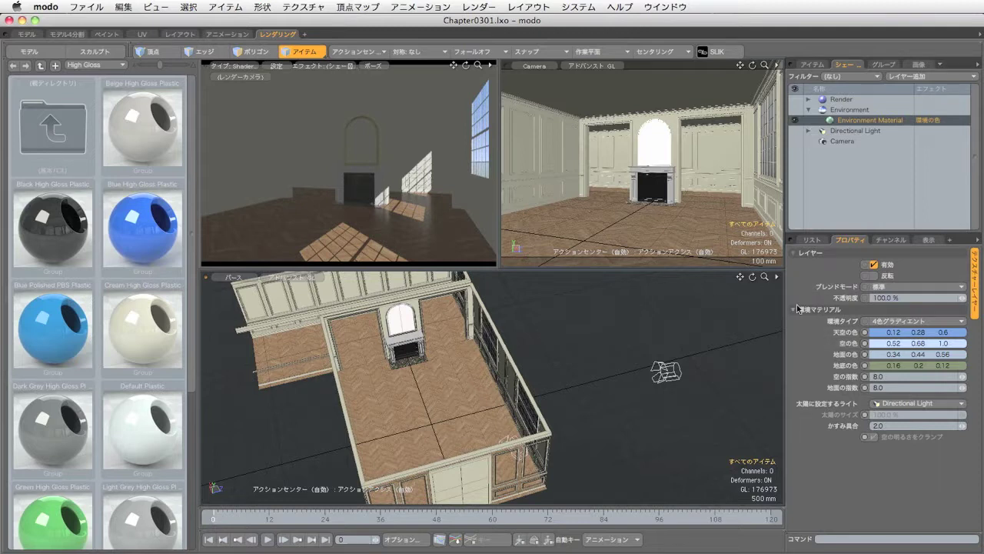
left_click(883, 346)
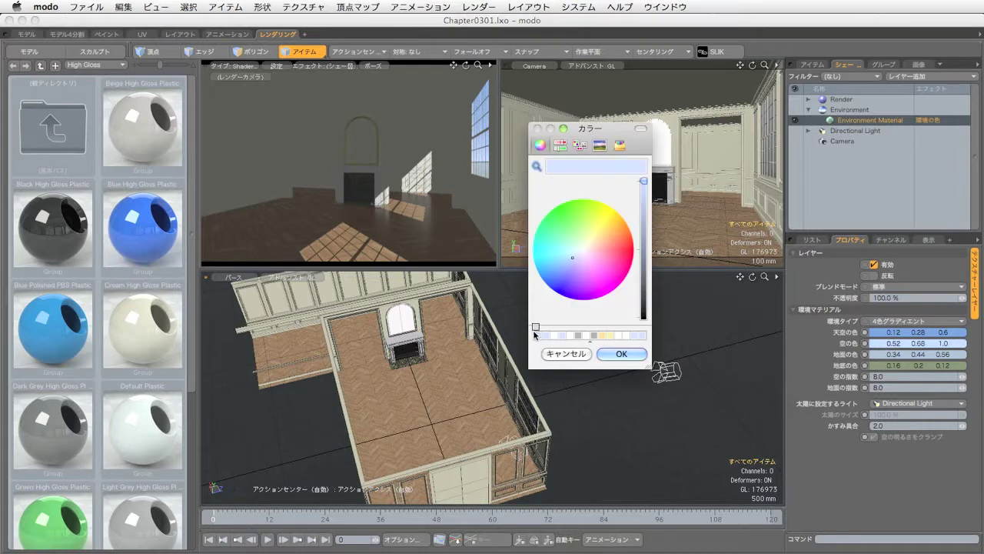
left_click(620, 354)
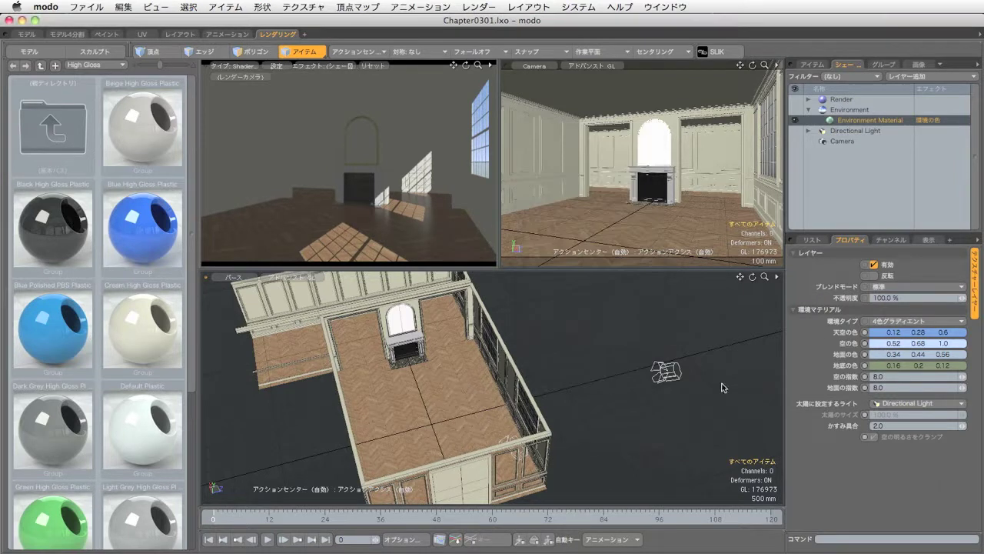
left_click(884, 333)
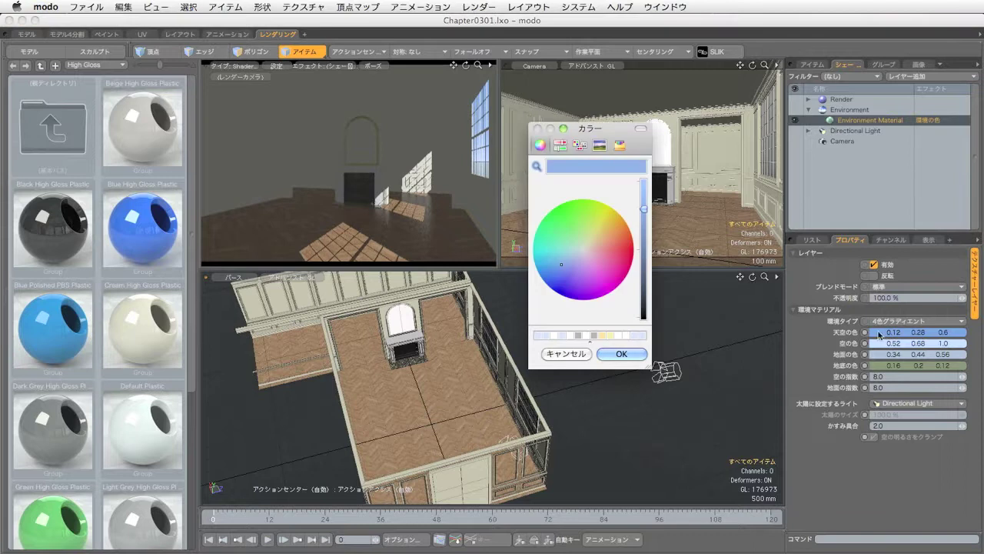
left_click(539, 336)
left_click(622, 353)
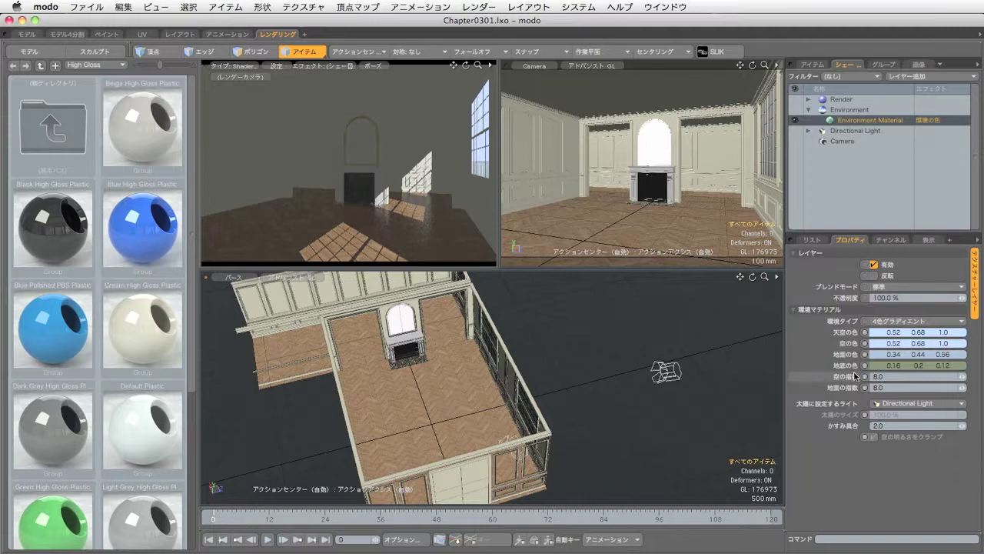
Set the Environment Material's sky, ground and nadir colors to white (1.0 1.0 1.0).
left_click(864, 343)
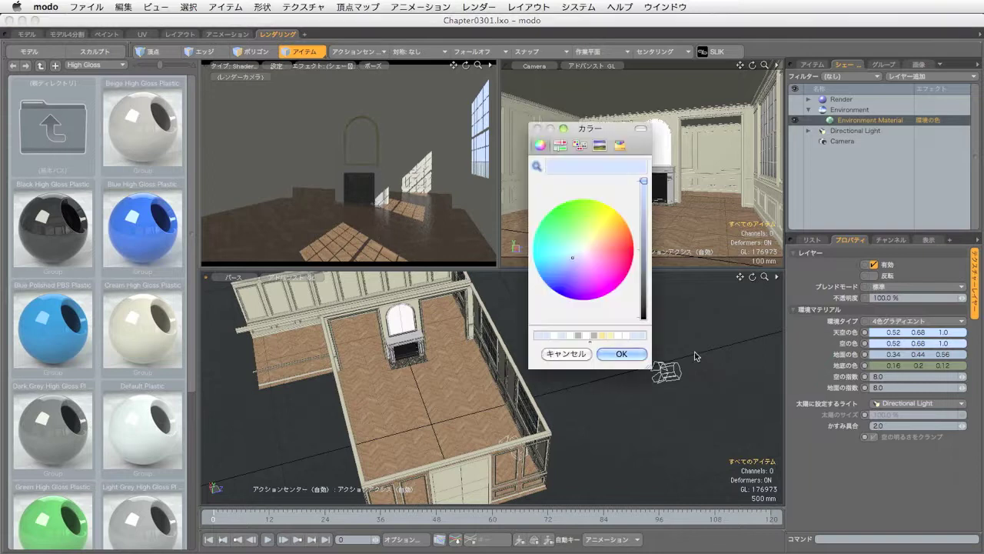
left_click(622, 354)
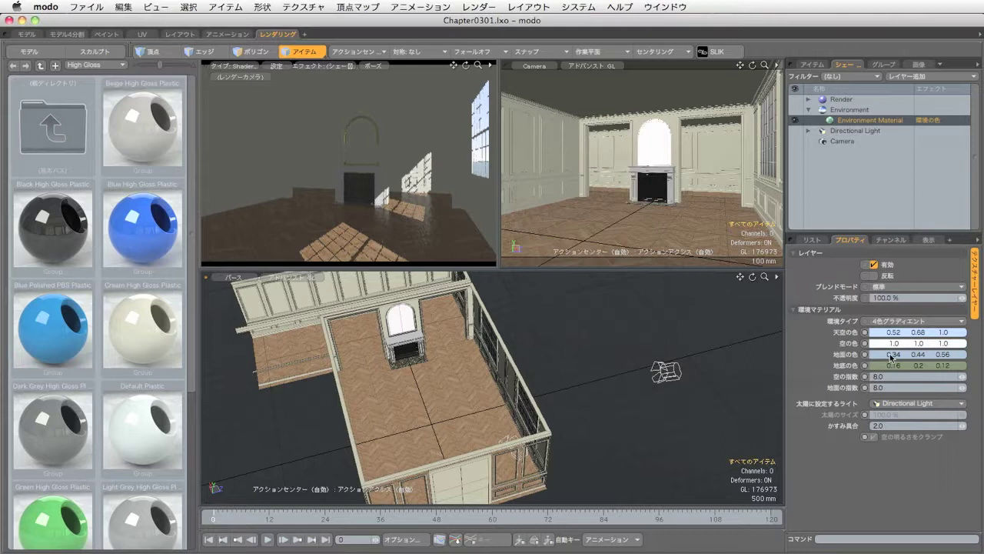
left_click(864, 343)
left_click(627, 336)
left_click(621, 354)
left_click(893, 366)
left_click(629, 336)
left_click(622, 354)
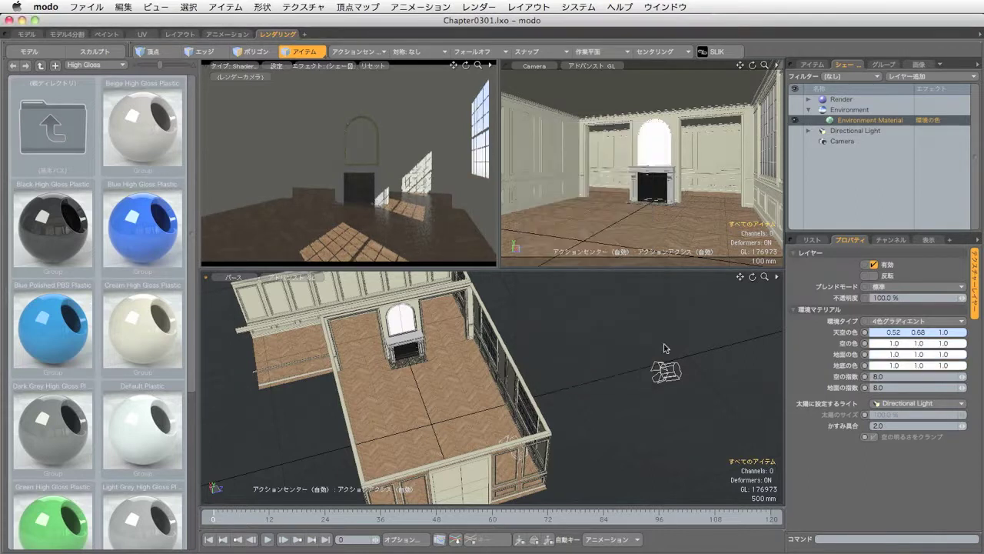
Set the environment's sky exponent to 4.0, hiding the wall item while checking the background and showing it again.
left_click(811, 66)
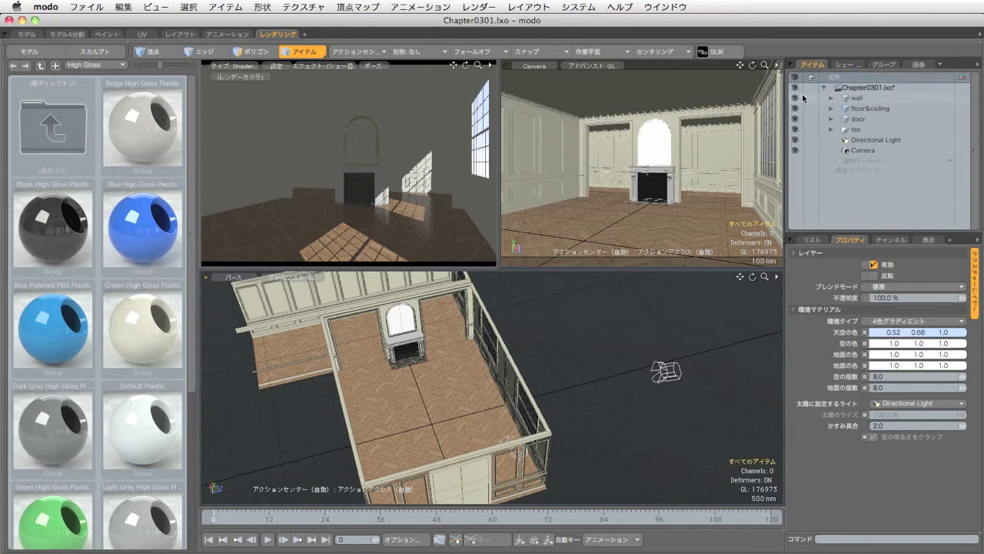
left_click(796, 98)
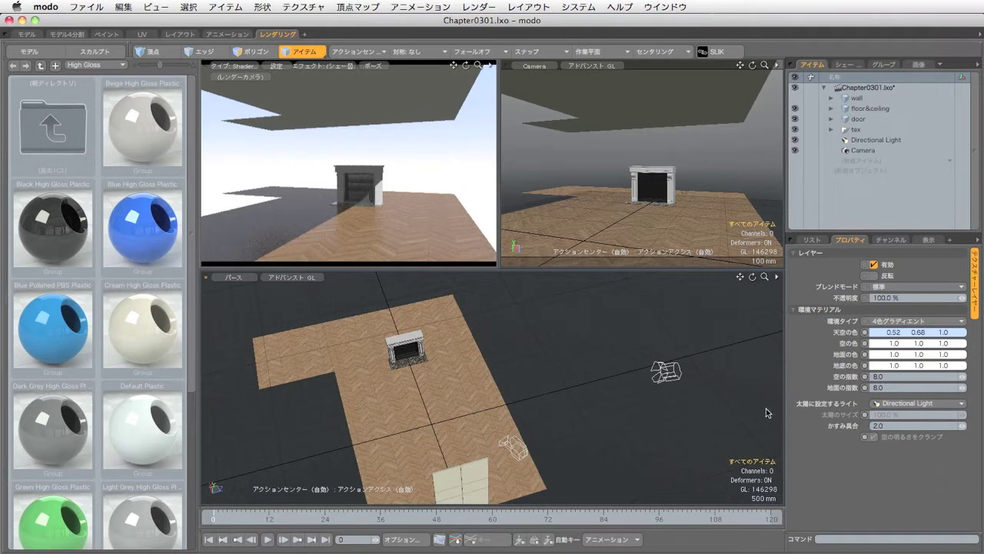
left_click(897, 378)
key("Return")
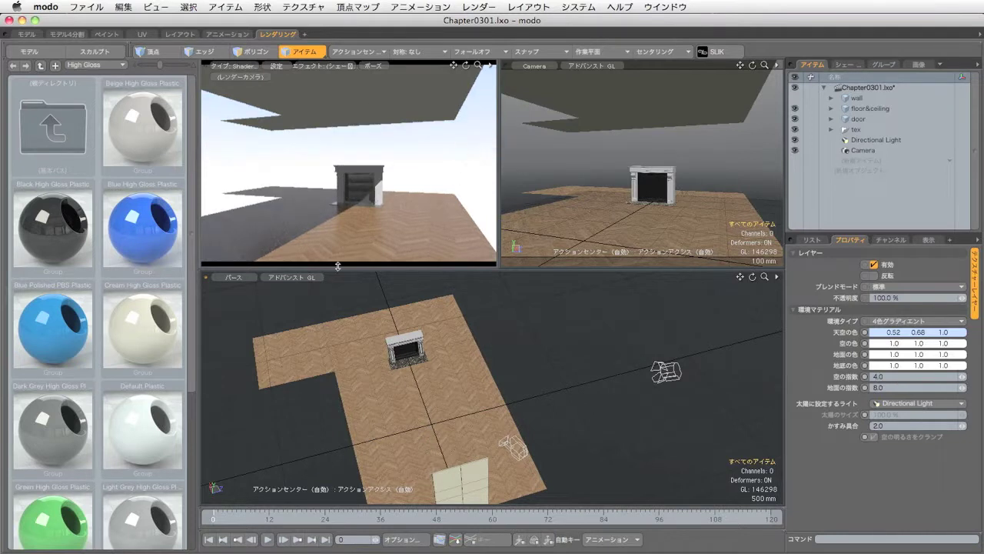
left_click(796, 98)
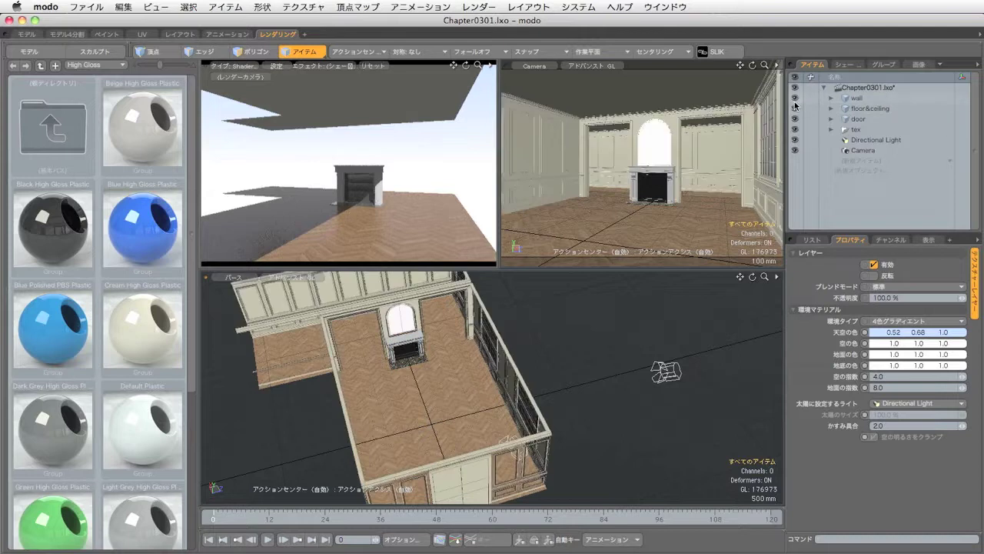
Collapse the Environment group in the shader tree, select the Render item and expand its contents.
left_click(856, 67)
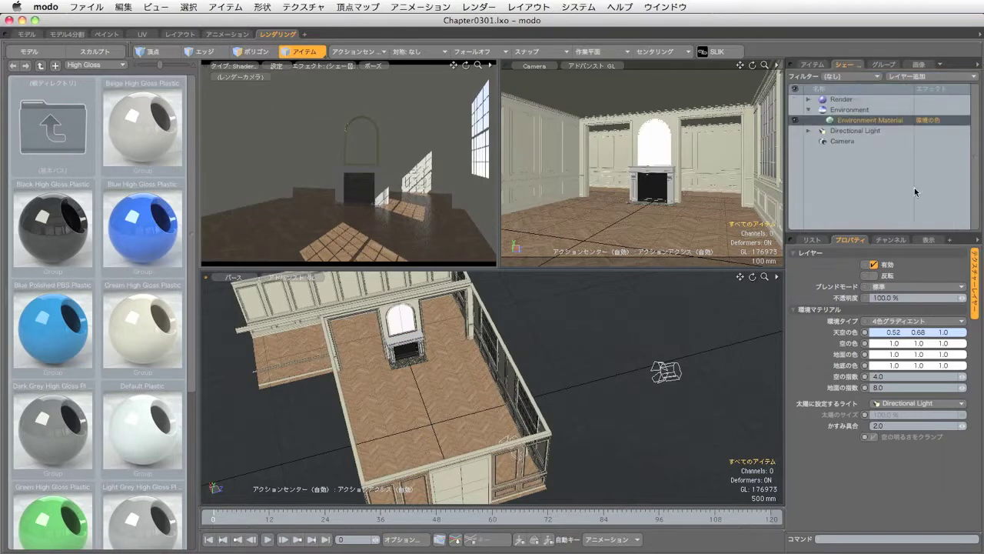
left_click(809, 109)
left_click(821, 100)
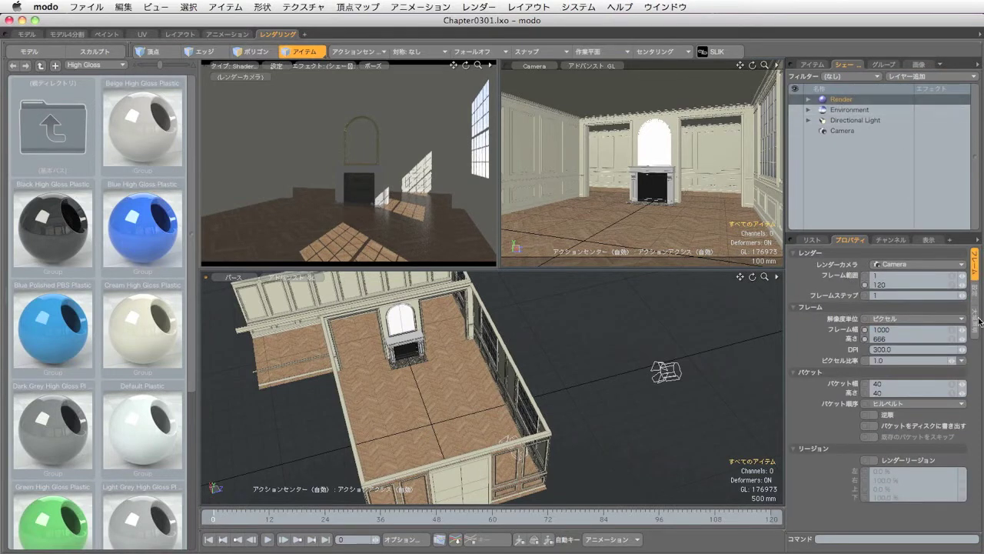
left_click(809, 100)
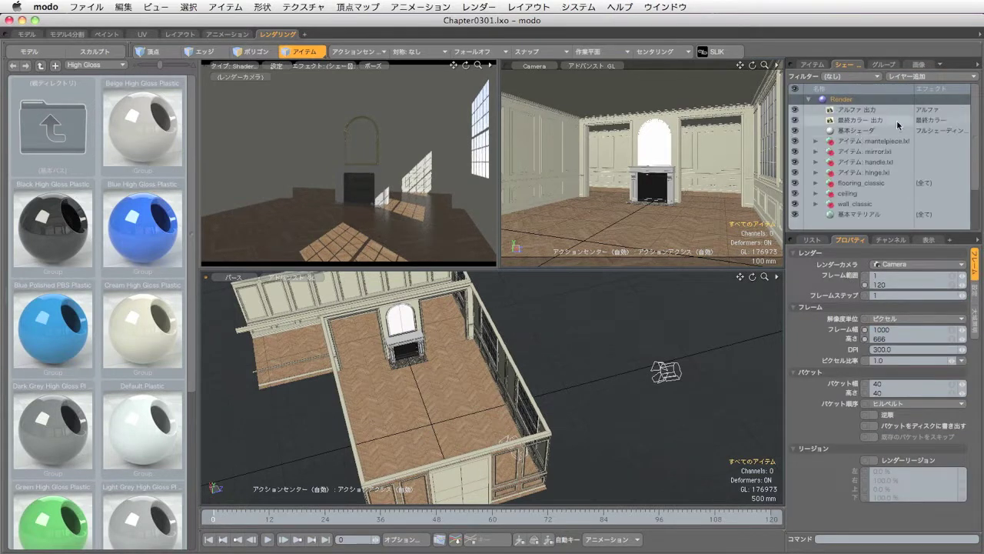
Add a Material layer just below the base shader and set its specular amount to 0%.
left_click(858, 131)
left_click(956, 77)
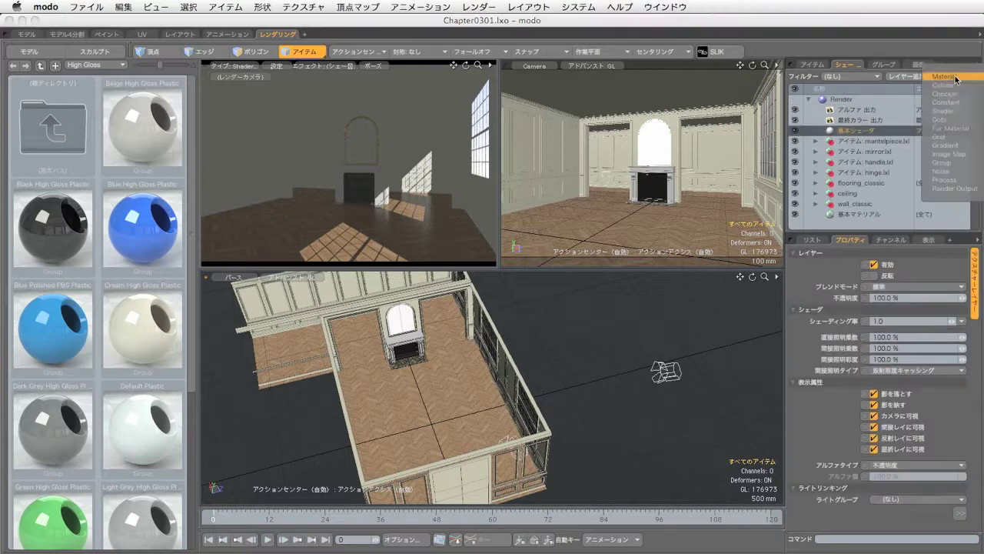
left_click(956, 77)
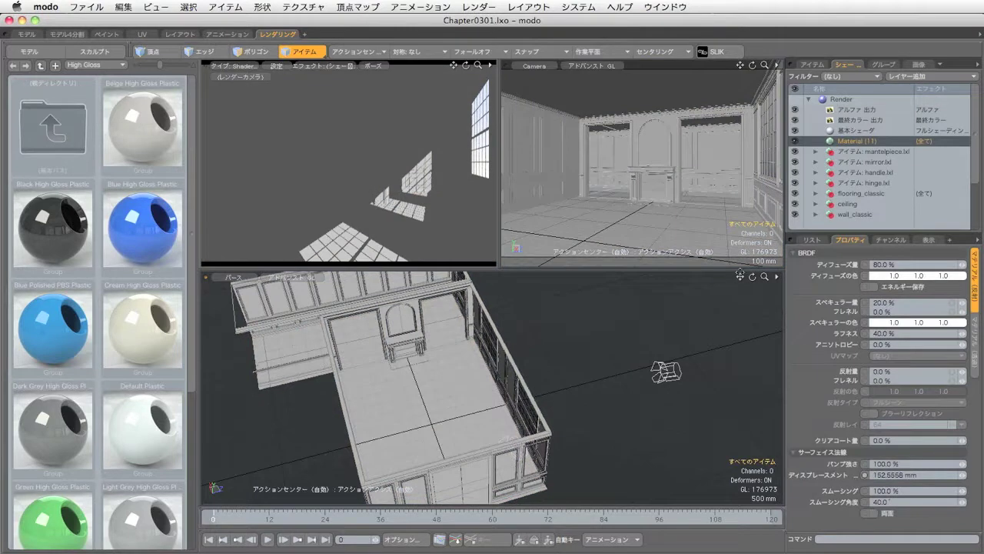
left_click(908, 305)
type("0")
key("Return")
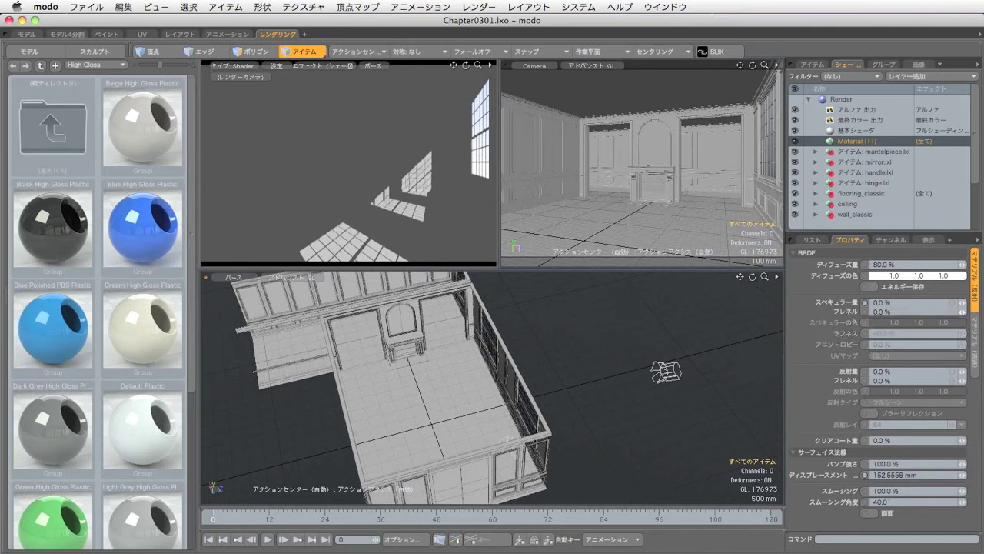
Hide the added Material layer to compare the room with its original textures, and show it again.
left_click_drag(910, 231, 910, 324)
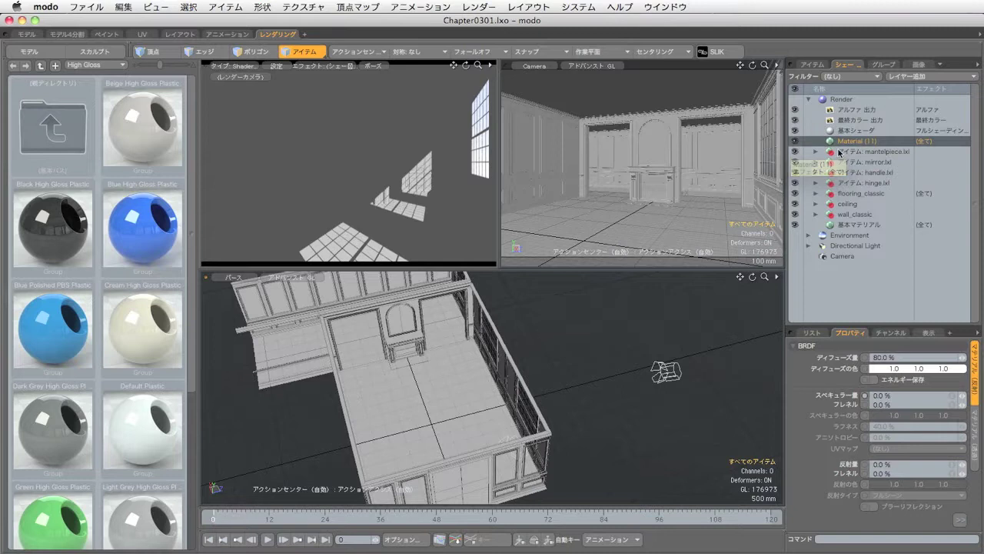
left_click(796, 141)
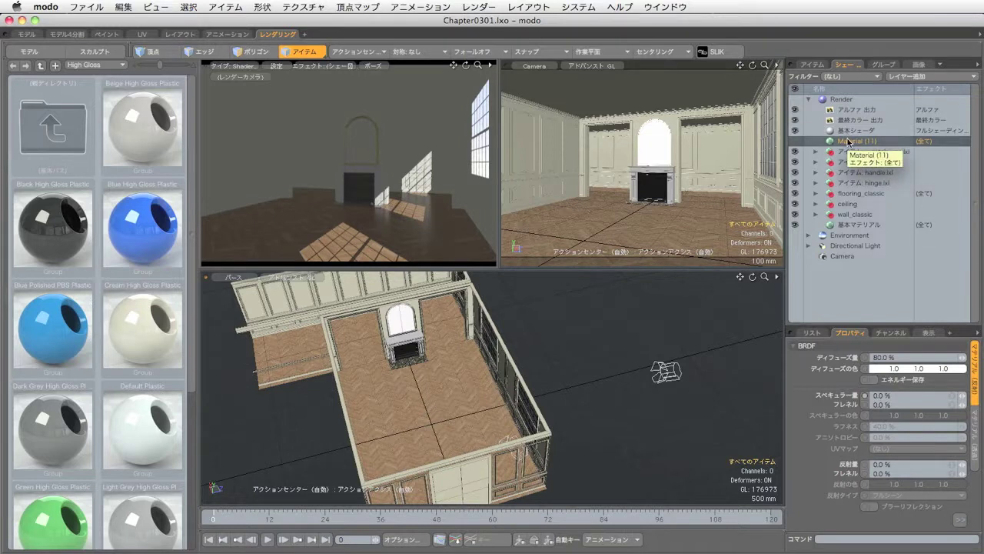
left_click(795, 141)
Set the Render item's ambient intensity to 0 W/srm2 and render the frame.
left_click(842, 98)
left_click_drag(902, 328, 902, 266)
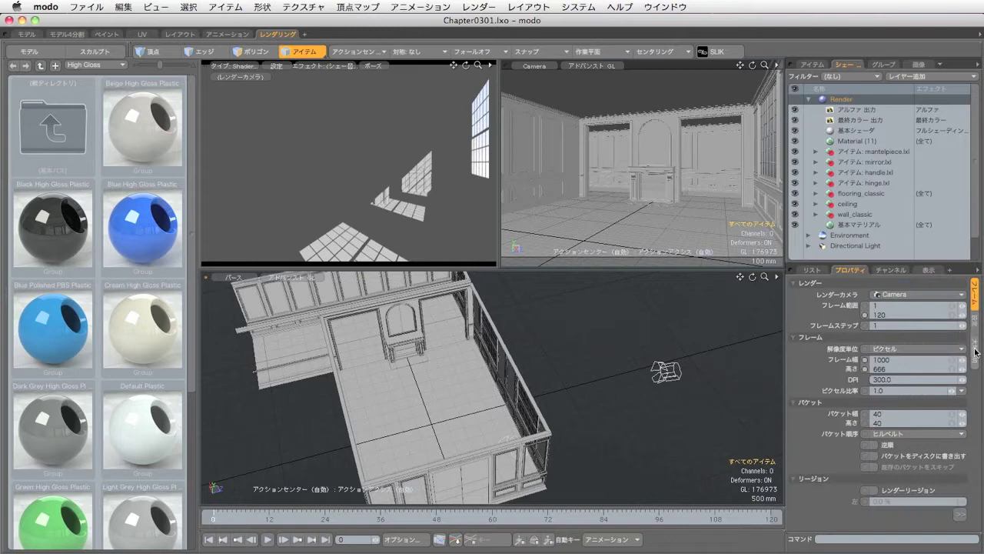
left_click(975, 355)
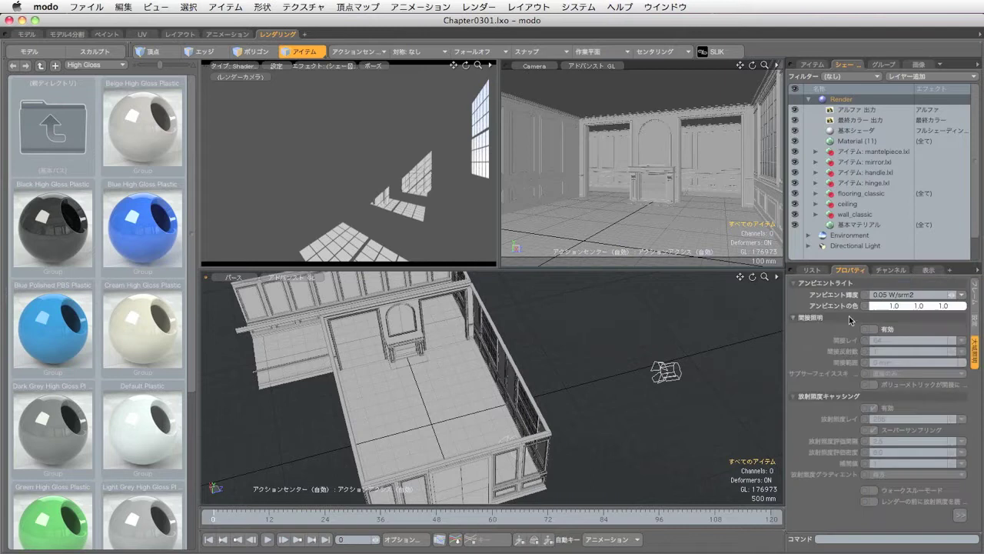
left_click(922, 293)
type("0")
key("Return")
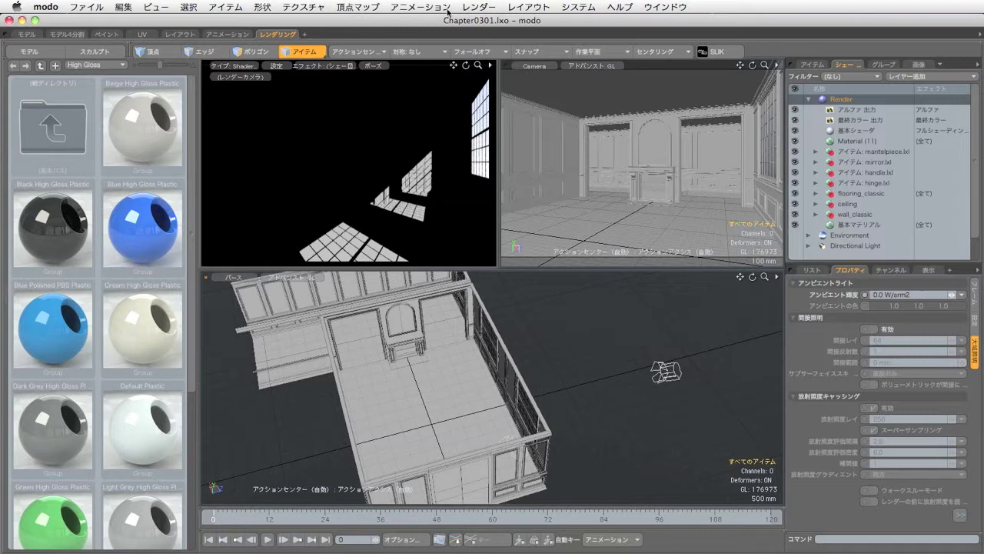
left_click(482, 6)
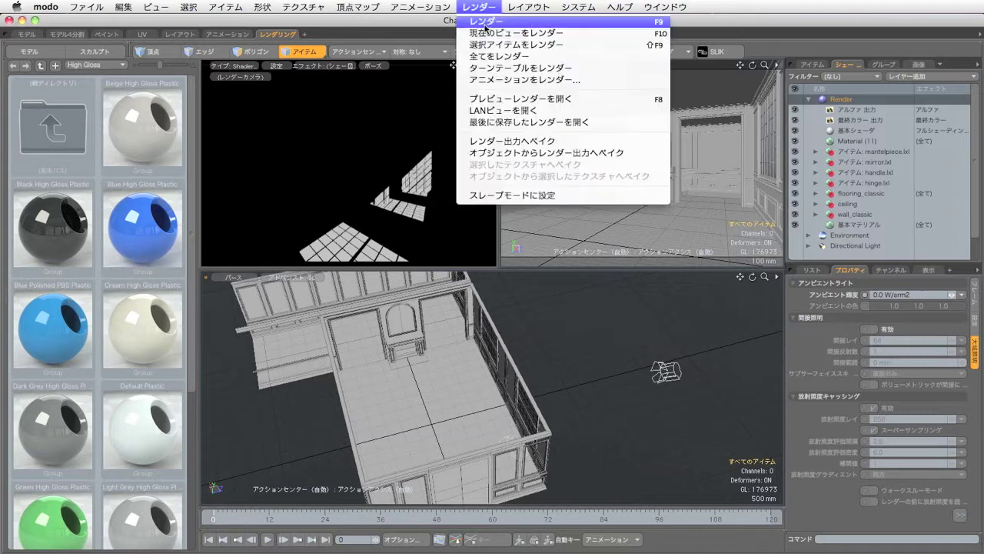
left_click(485, 23)
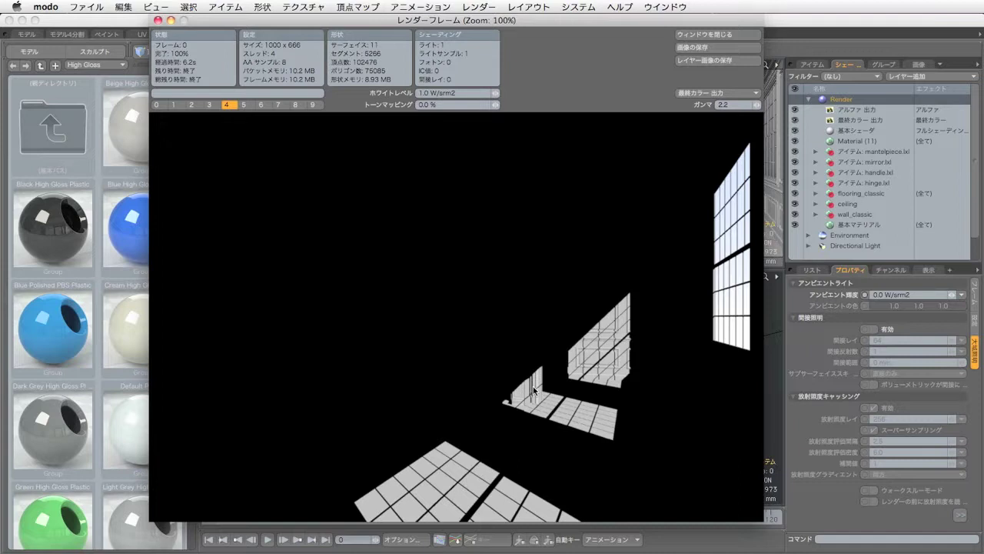
Enable indirect illumination and move the render window aside to check the preview.
left_click(873, 331)
left_click(874, 330)
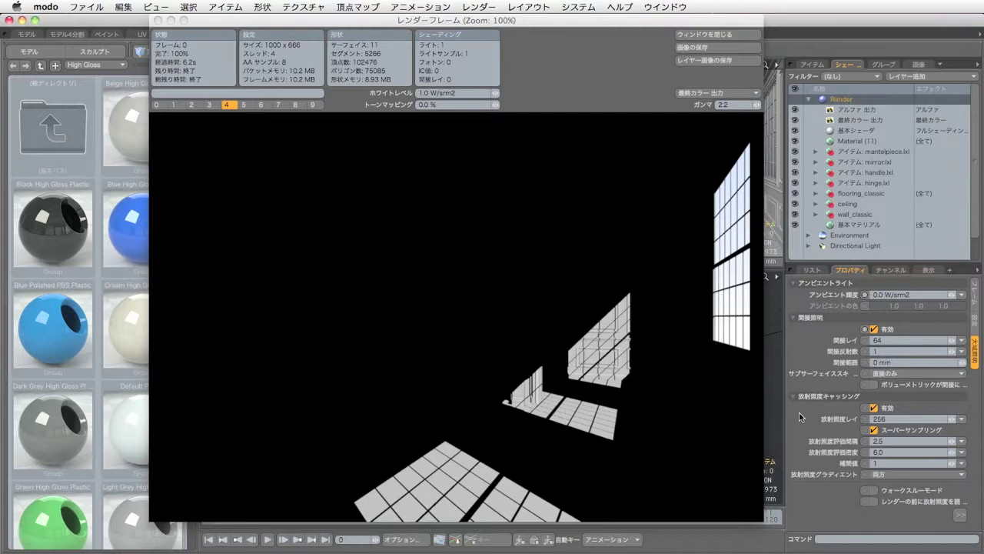
left_click_drag(485, 23, 473, 453)
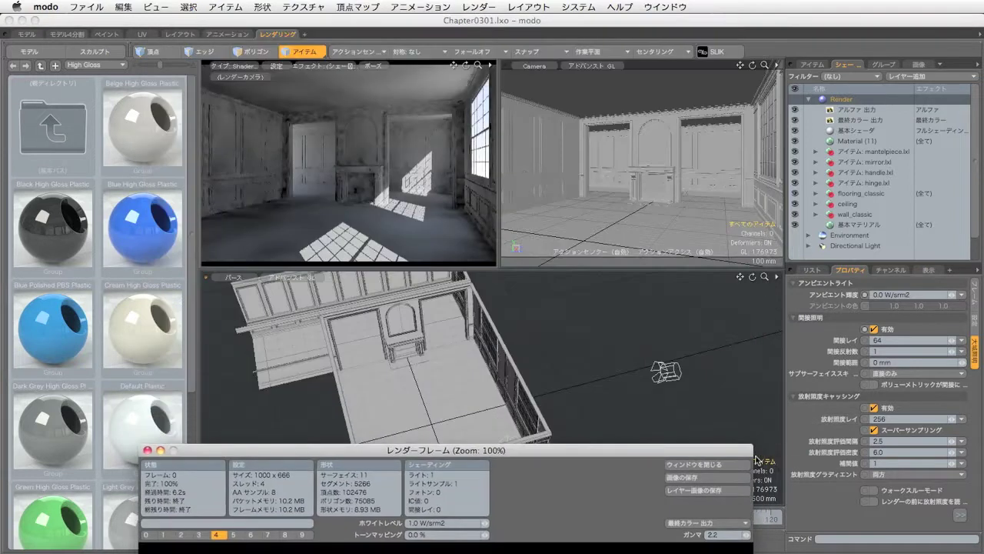
Disable irradiance caching and render the frame with indirect illumination only.
left_click(875, 409)
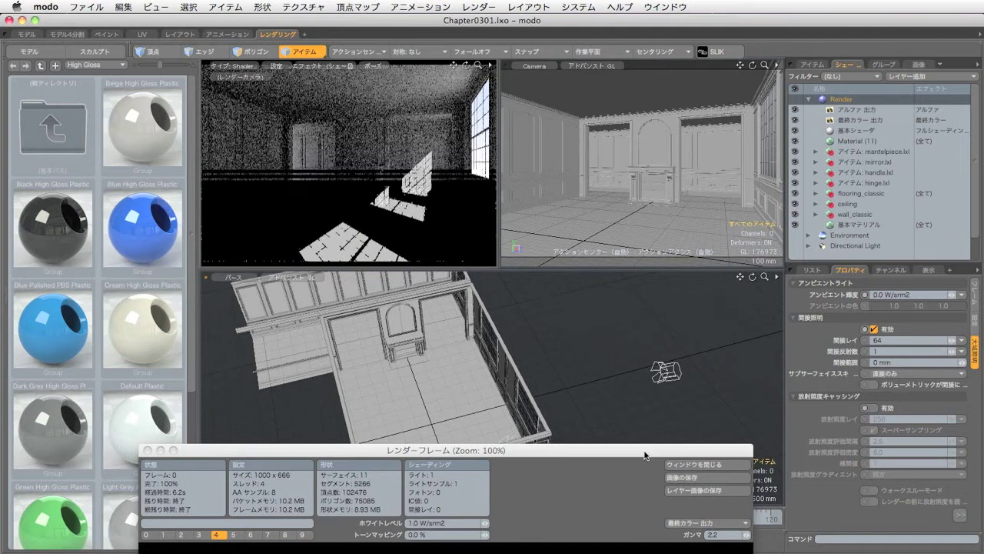
left_click_drag(644, 455, 668, 15)
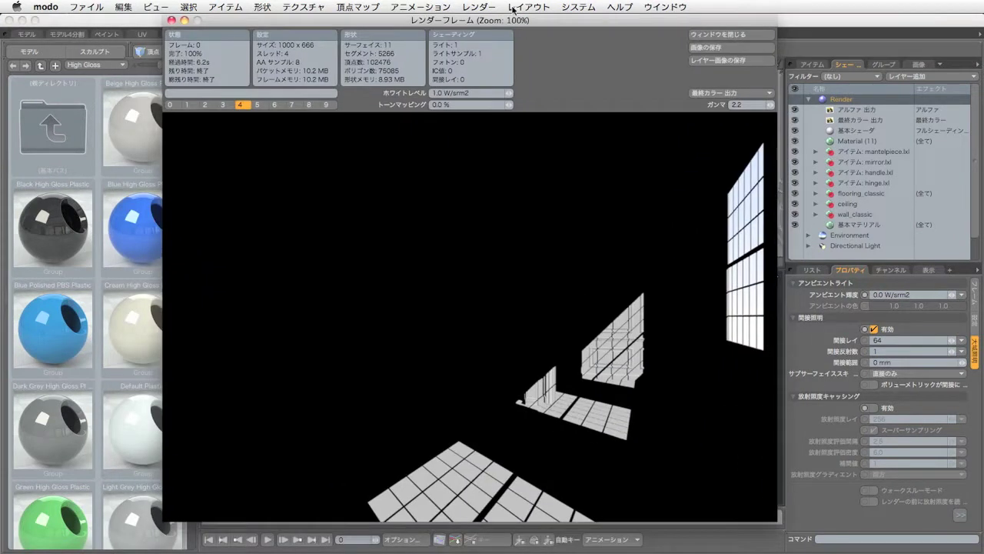
left_click(479, 7)
left_click(480, 22)
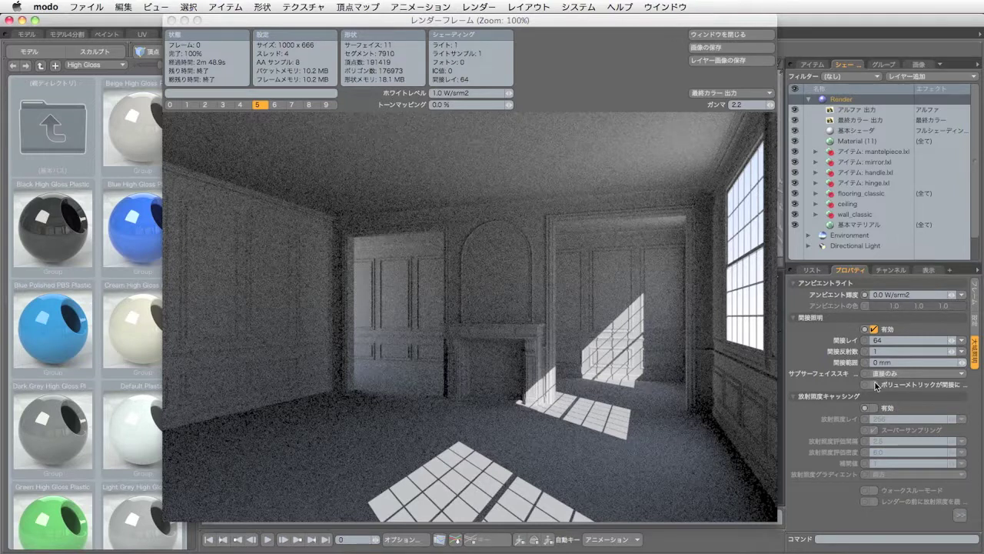
Turn irradiance caching back on, check the preview and render the frame with 64 indirect rays and one bounce.
left_click(874, 408)
left_click_drag(527, 20, 483, 415)
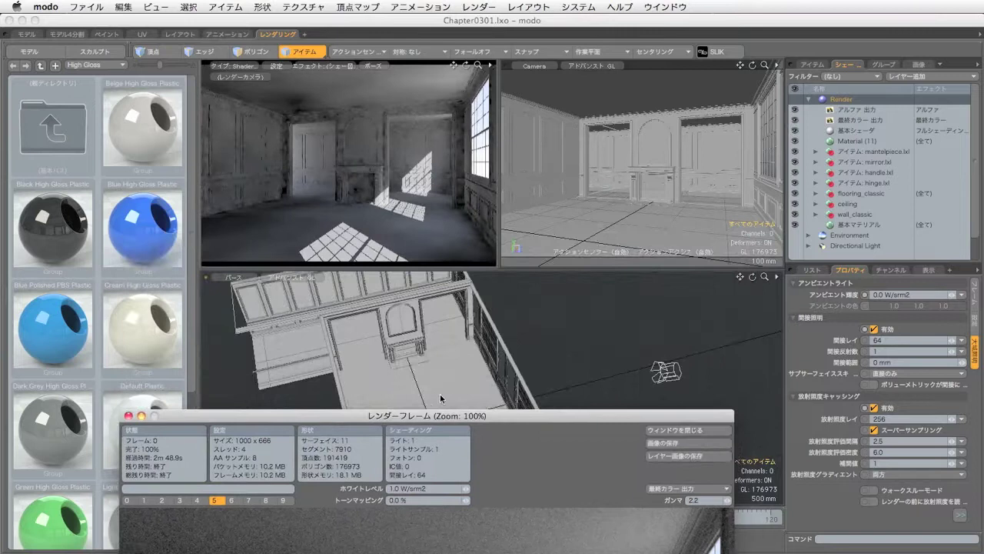
left_click_drag(454, 415, 484, 9)
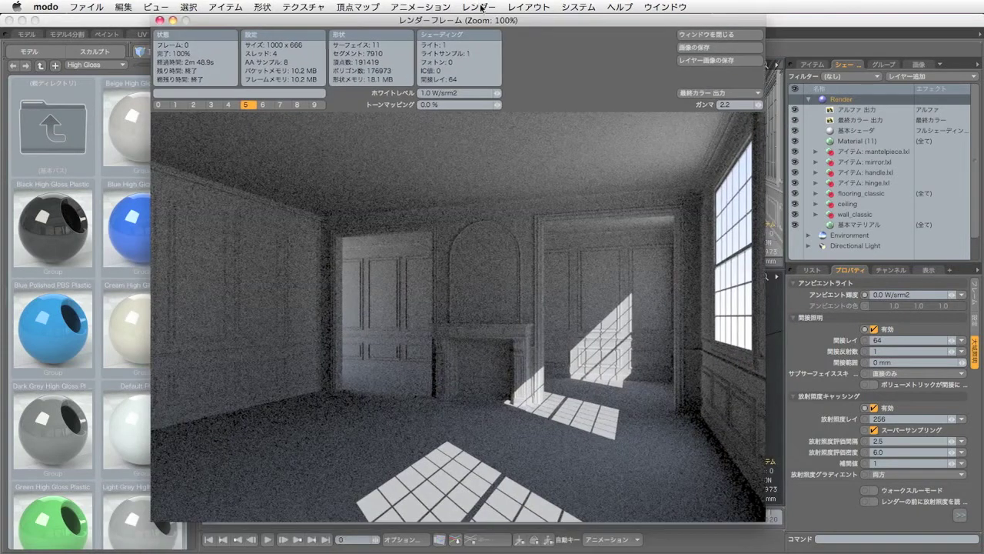
left_click(482, 7)
left_click(485, 22)
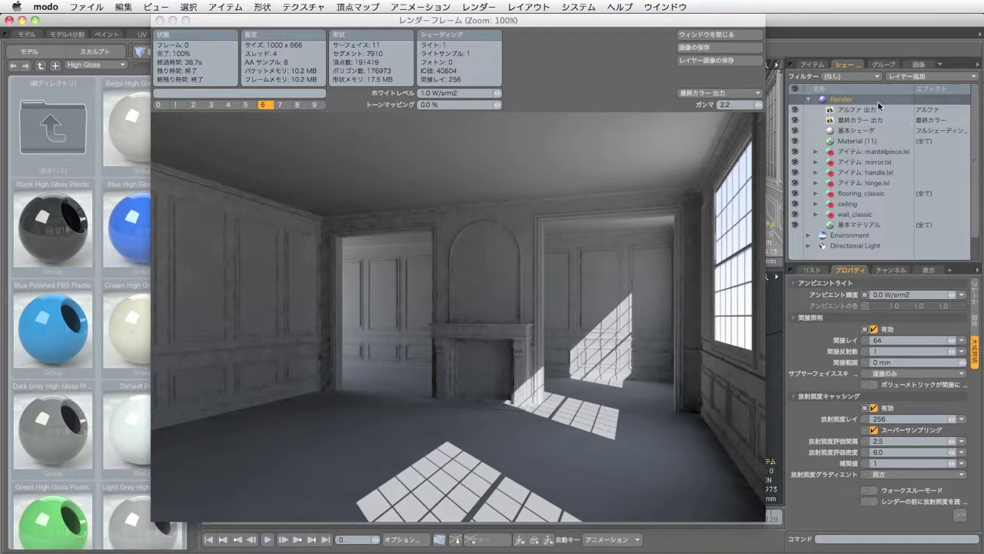
Add two extra Render Output layers under the Render item.
left_click(937, 76)
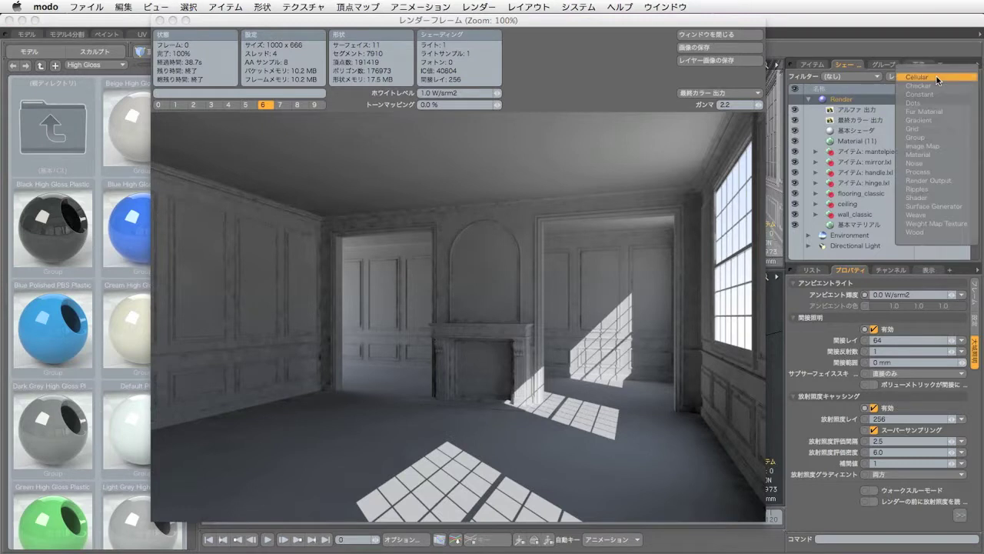
left_click(953, 180)
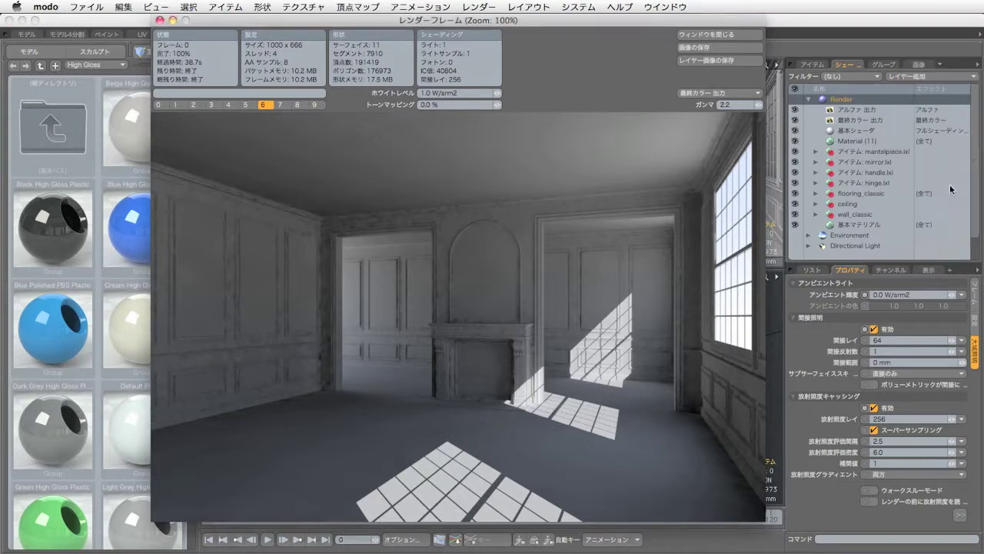
left_click(932, 78)
left_click(930, 80)
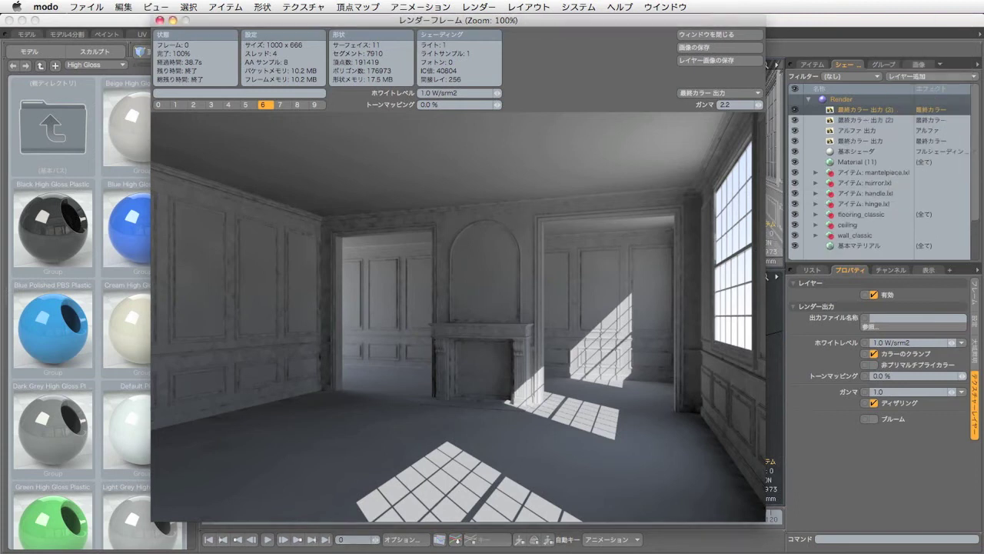
Set the effects of the two added render outputs to IC position (IC 位置) and IC value (IC 値).
left_click(938, 120)
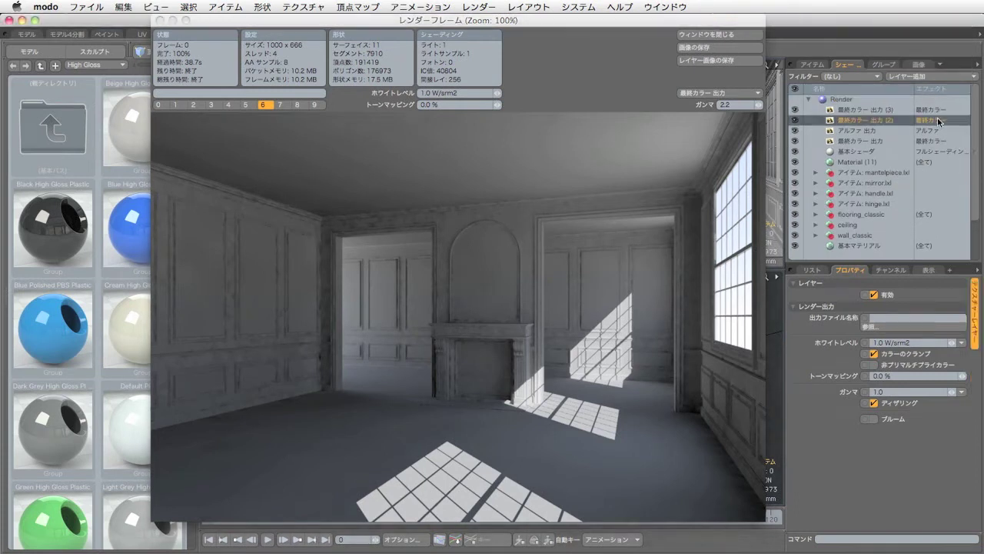
left_click(932, 121)
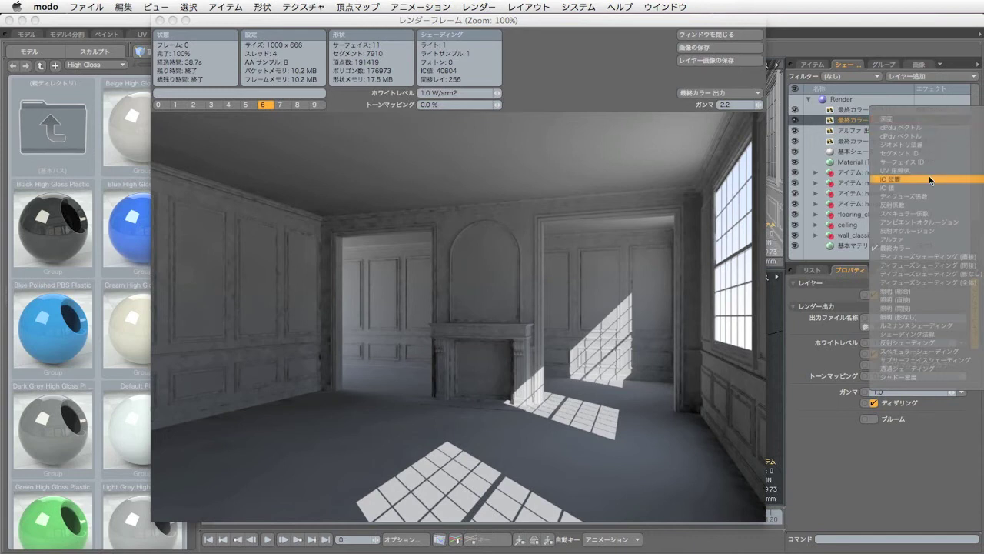
left_click(929, 179)
left_click(932, 110)
left_click(932, 110)
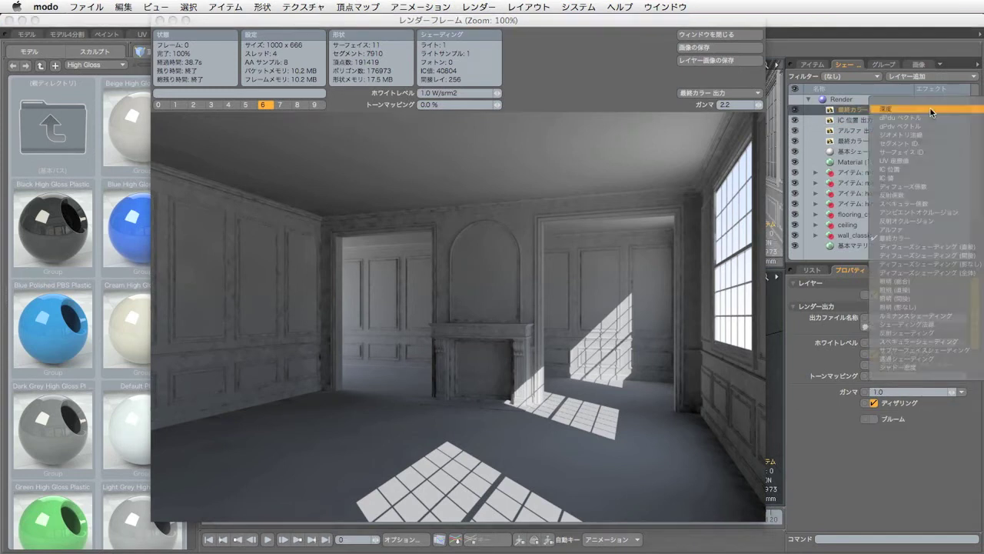
left_click(926, 178)
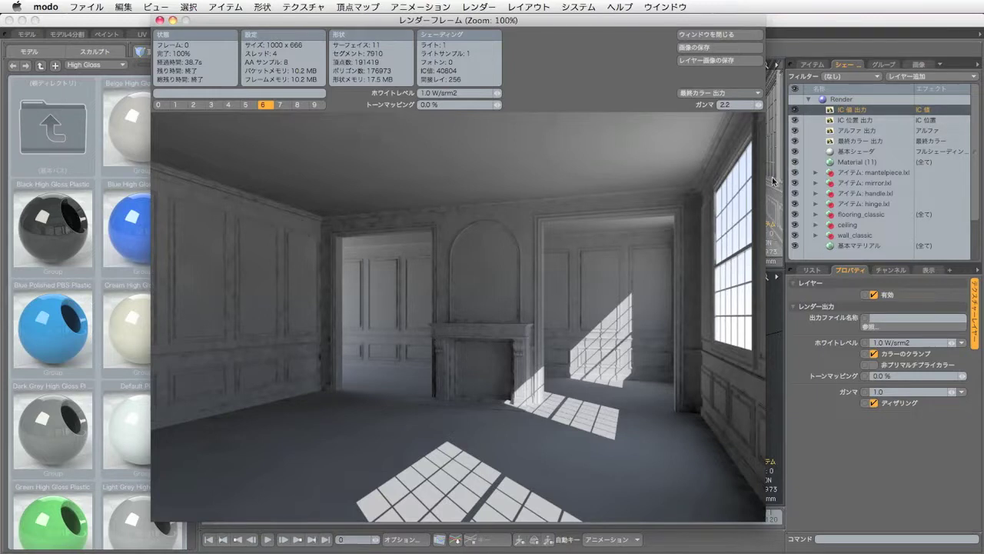
Set the Render item's indirect bounces to 3 and render the frame.
left_click(841, 99)
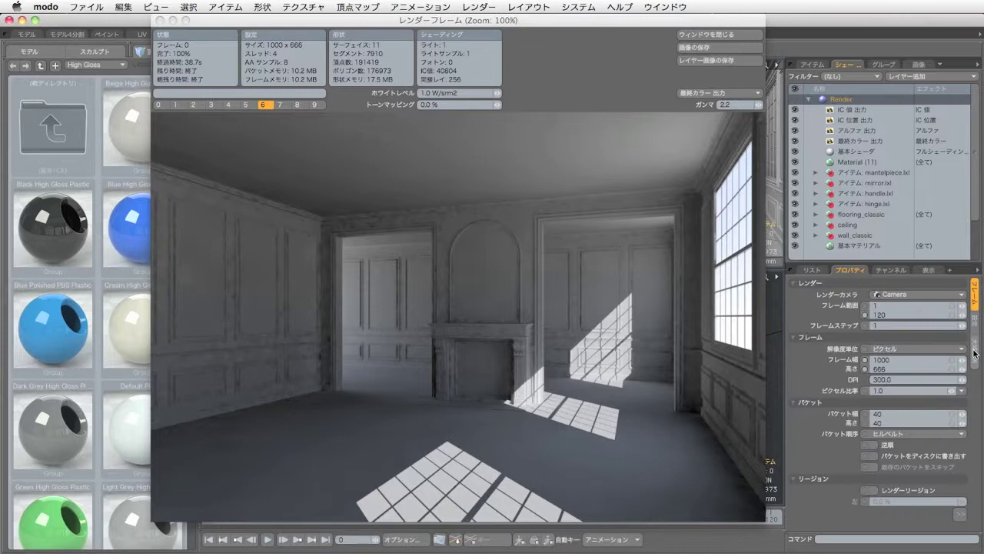
left_click(976, 350)
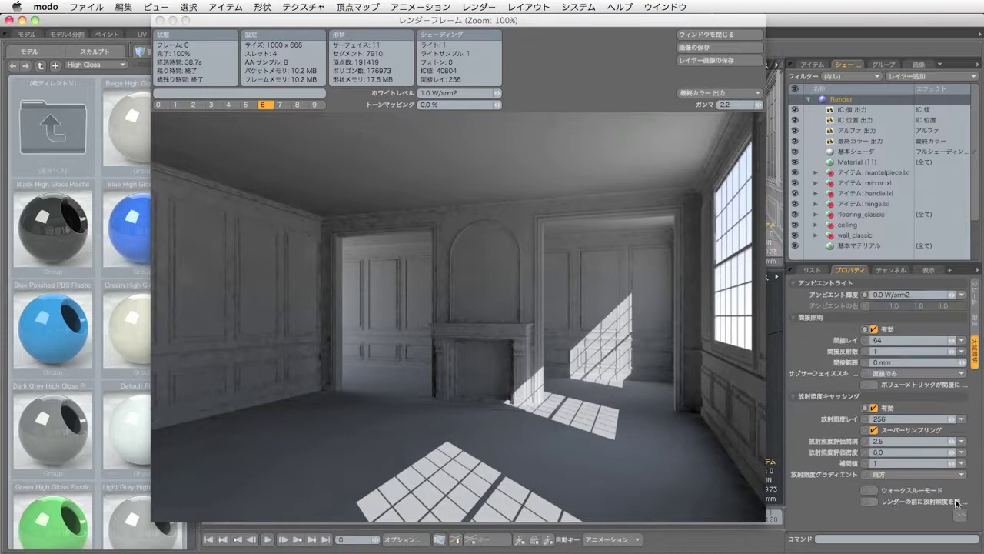
left_click(876, 351)
type("3")
left_click(476, 7)
left_click(476, 21)
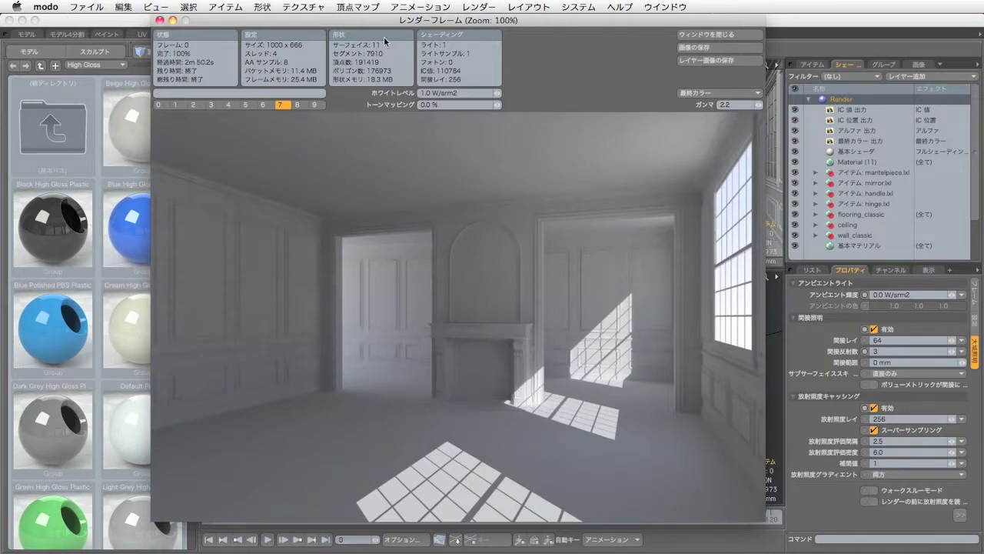
Compare the one-bounce and three-bounce renders by switching between render slots 6 and 7.
left_click(263, 105)
left_click(279, 105)
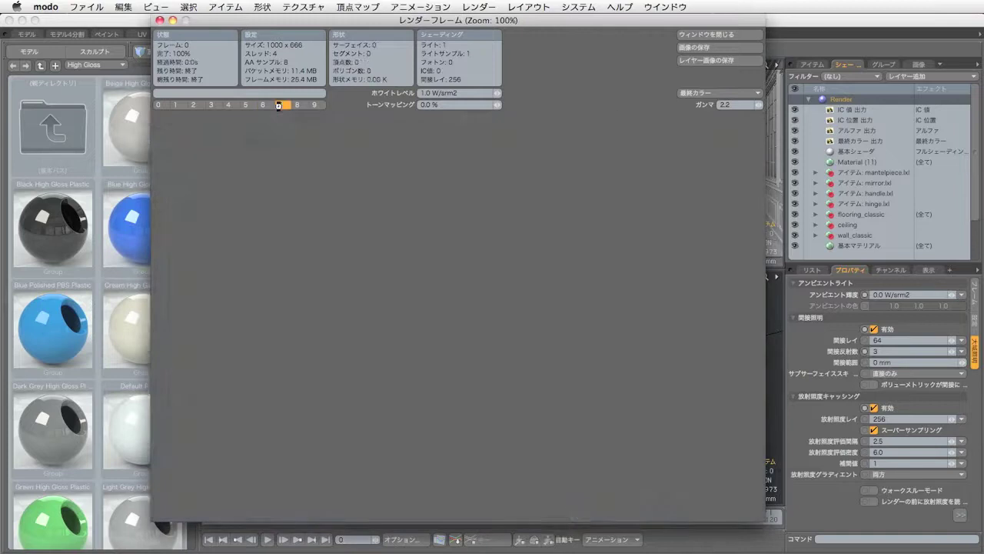
left_click(263, 105)
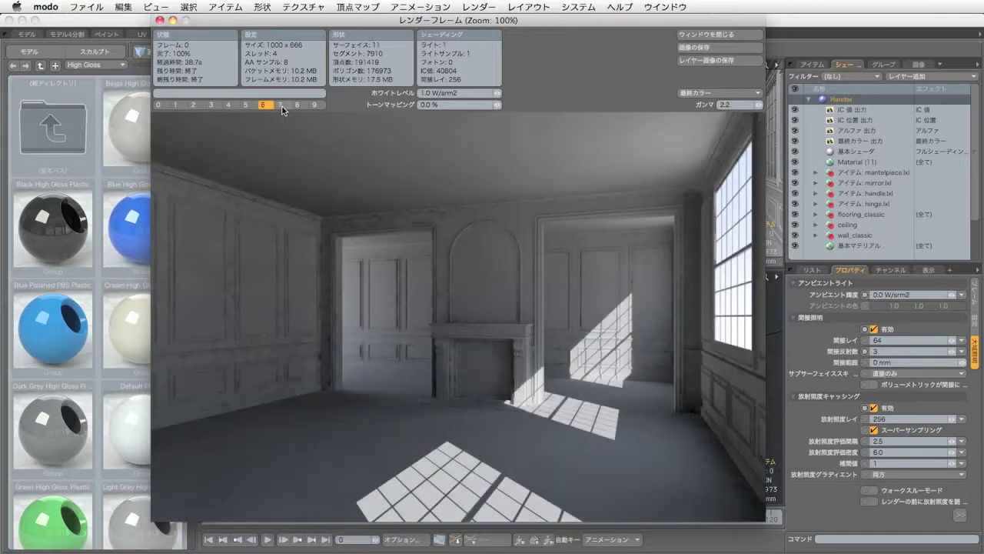
left_click(282, 105)
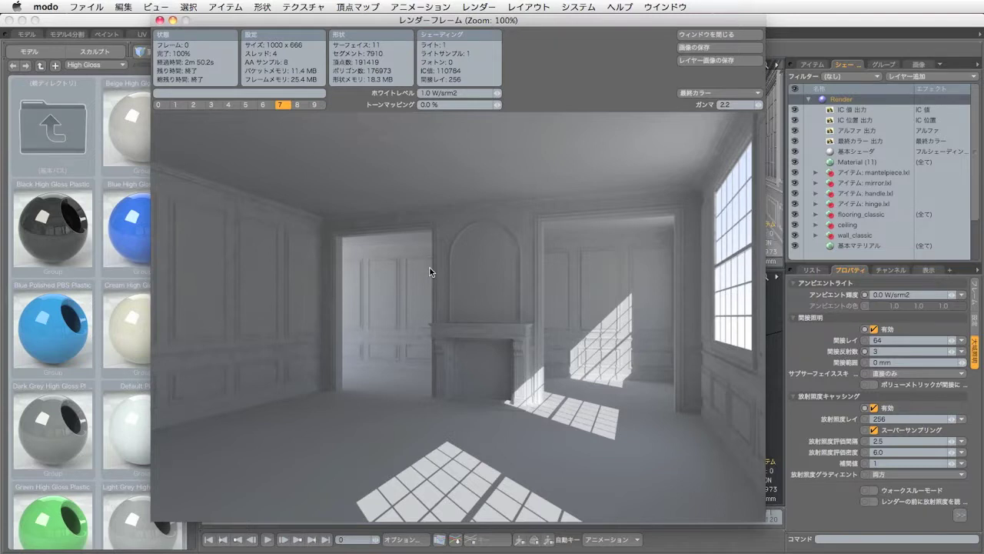
left_click(263, 104)
left_click(280, 105)
left_click(263, 105)
left_click(282, 106)
Render the three-bounce frame with irradiance caching disabled and compare it with the render in slot 7.
left_click(891, 410)
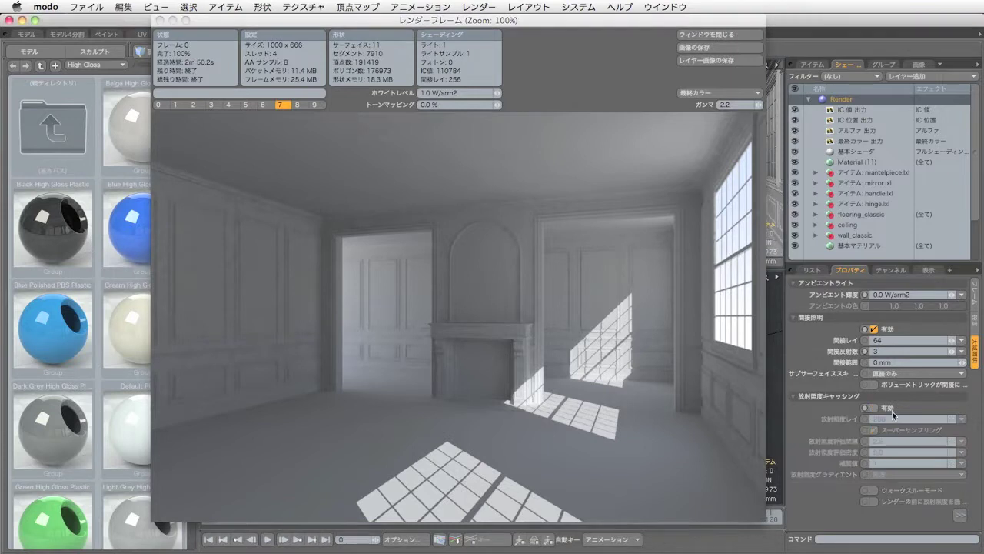
left_click(478, 6)
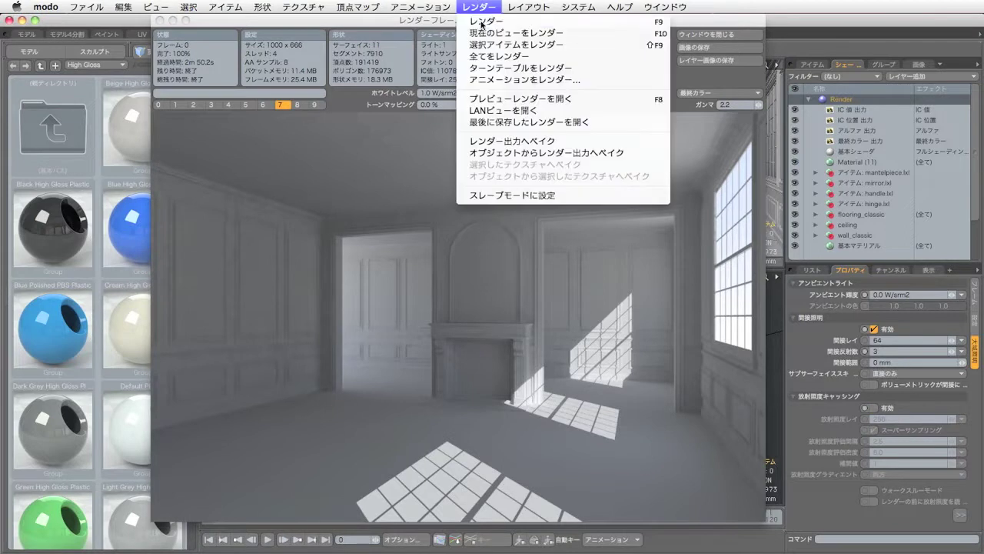
left_click(481, 20)
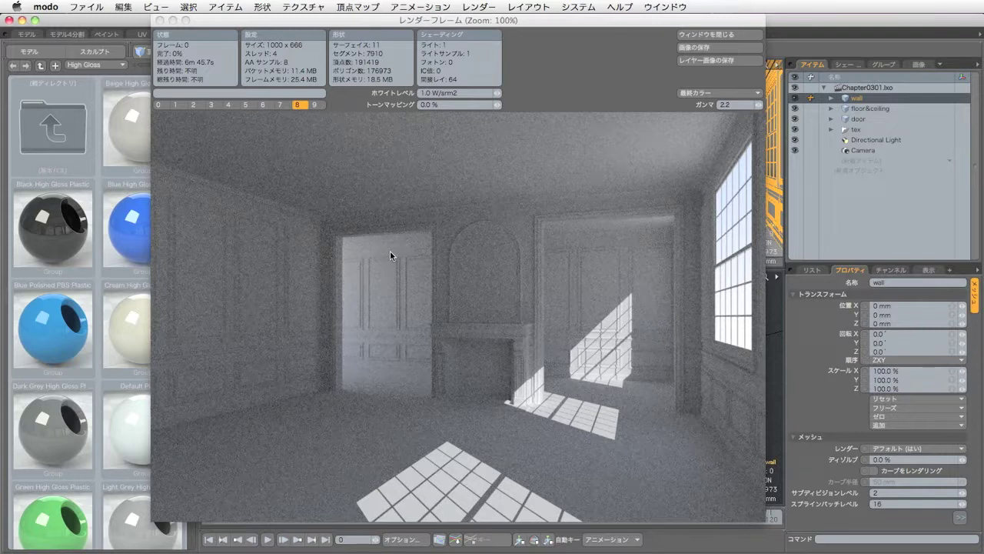
left_click(287, 106)
left_click(288, 106)
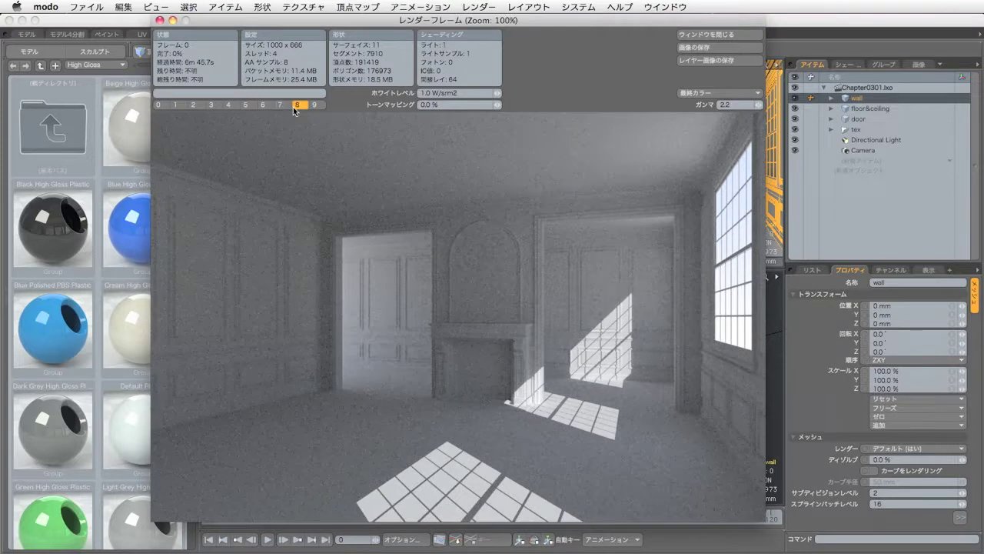
Compare the renders in slots 8 and 7, and display the IC value (IC 値) output of slot 7.
left_click(298, 106)
left_click(281, 104)
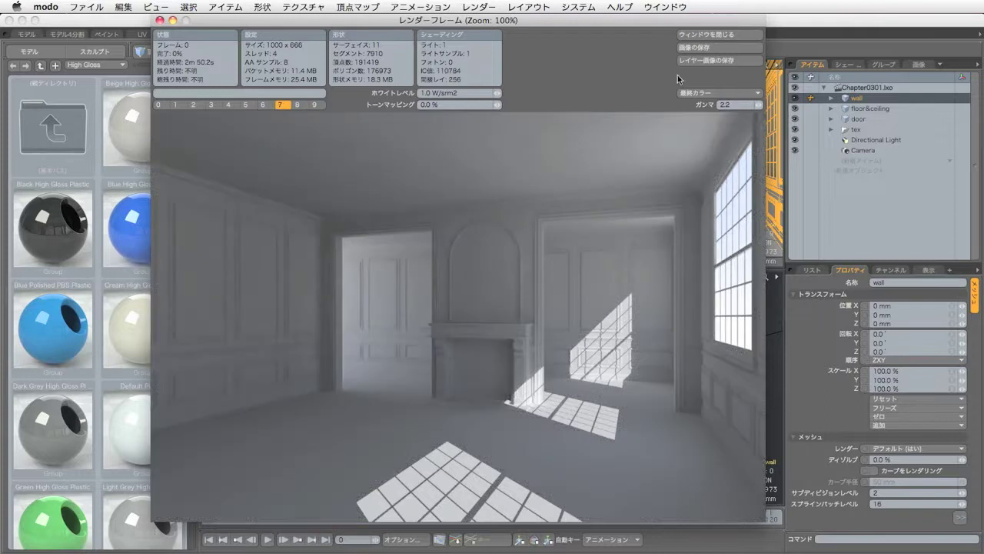
left_click(703, 98)
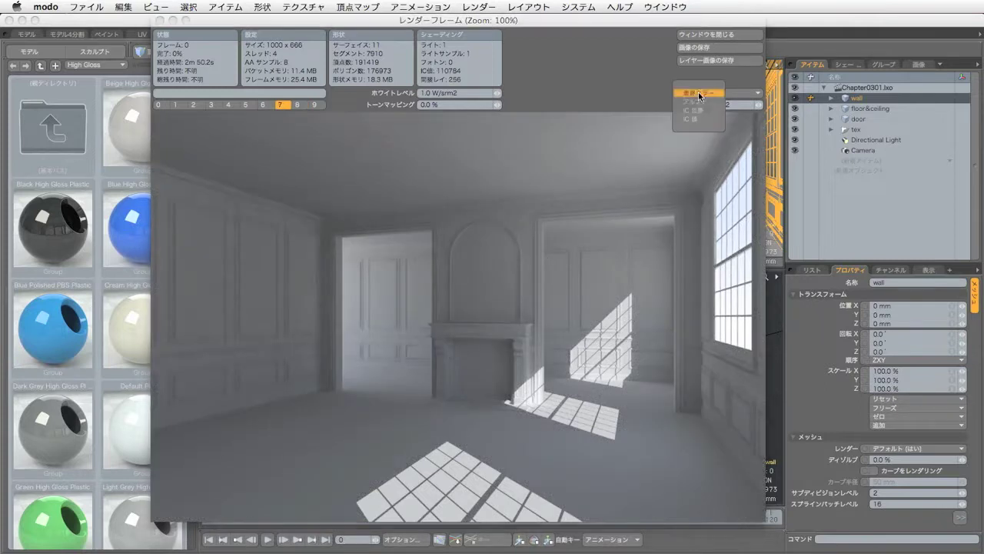
left_click(706, 109)
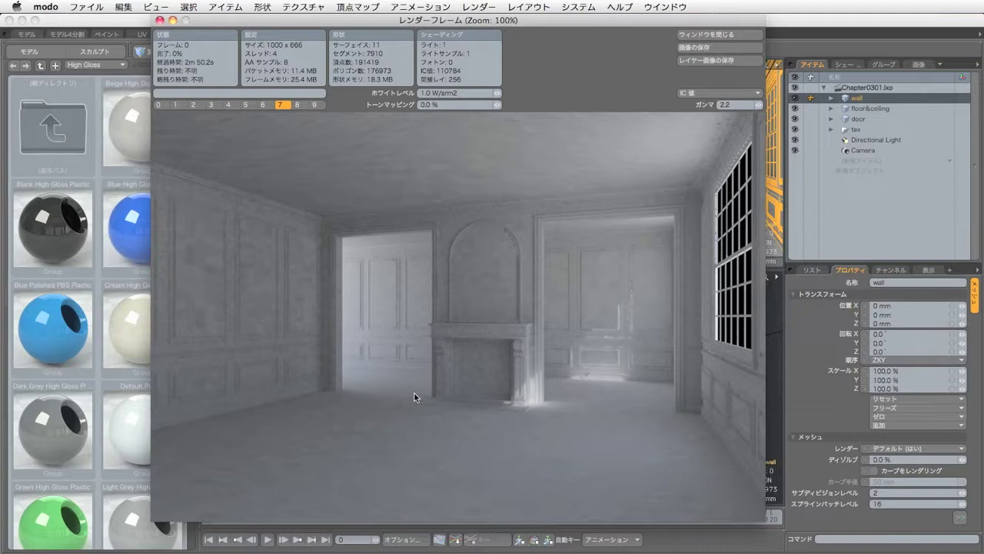
Review the final-color render stored in slot 4 and close the render window.
left_click(231, 105)
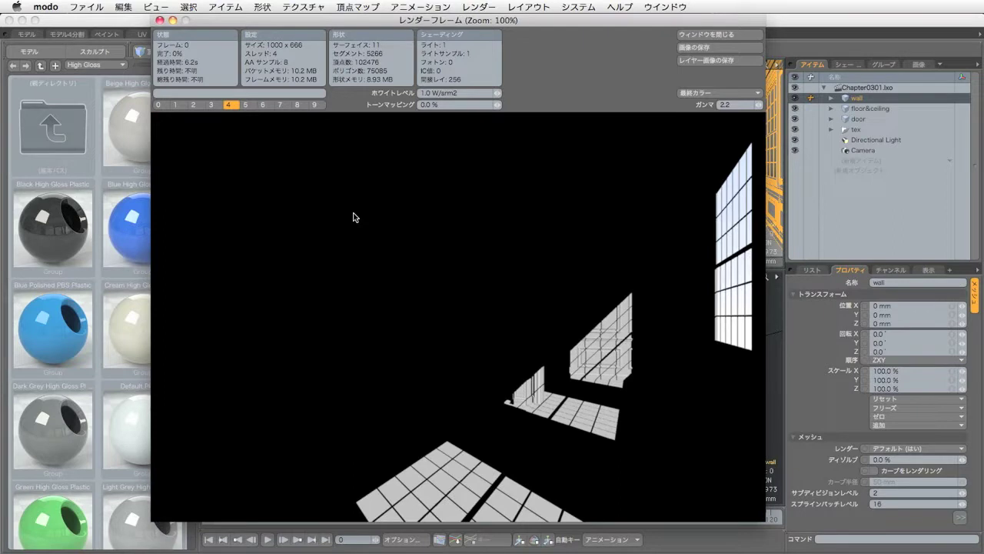
left_click(161, 22)
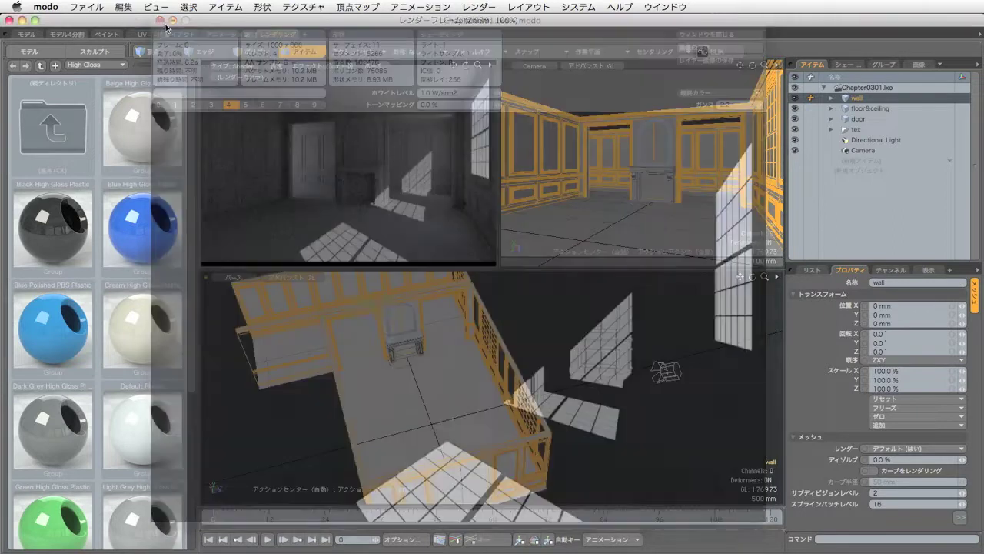
Turn off the Environment's visibility to indirect rays (間接レイに可視) and enable irradiance caching on the Render item.
left_click(848, 65)
left_click(846, 110)
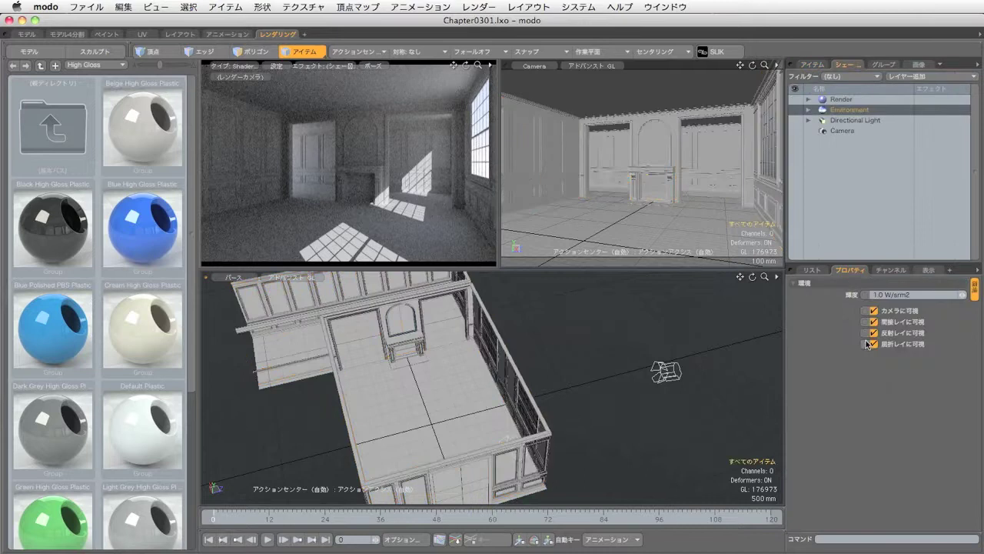
left_click(875, 322)
left_click(875, 322)
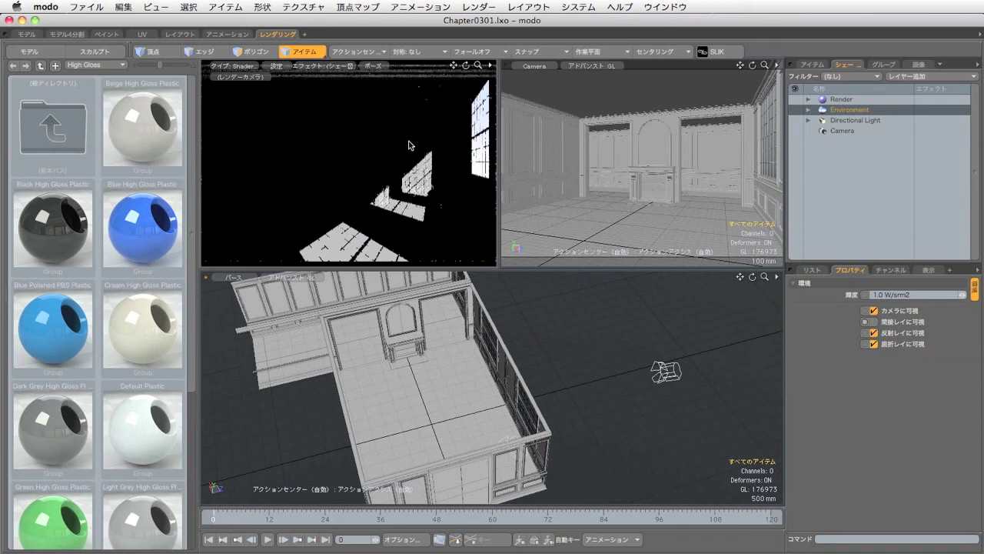
left_click(846, 100)
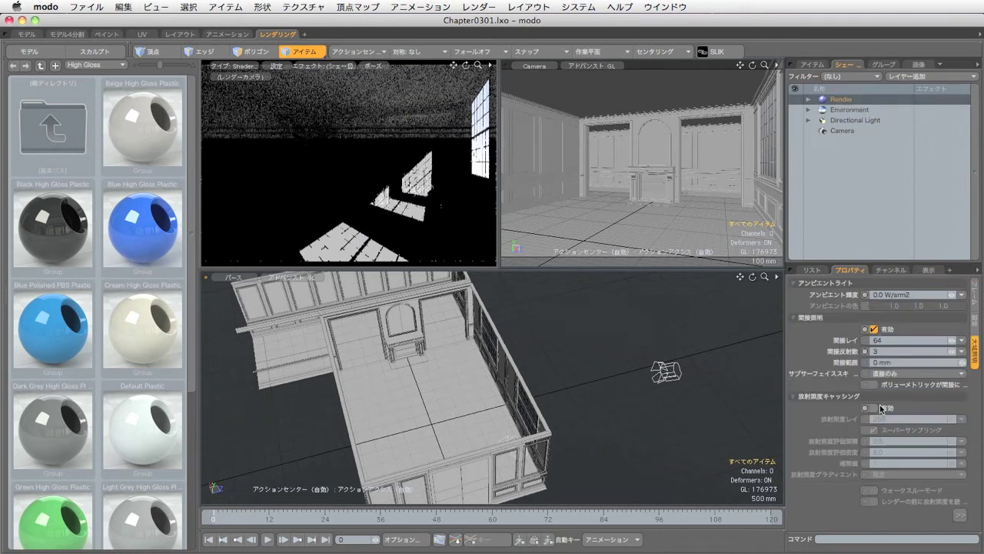
left_click(868, 407)
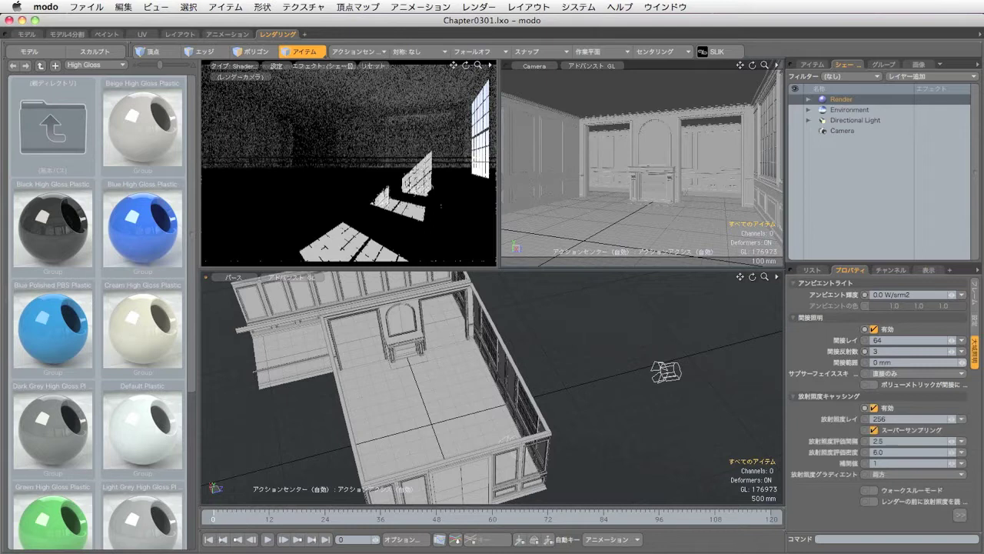
Add an area light to the scene and move it out past the windowed wall to about Z 3.52 m.
left_click(814, 65)
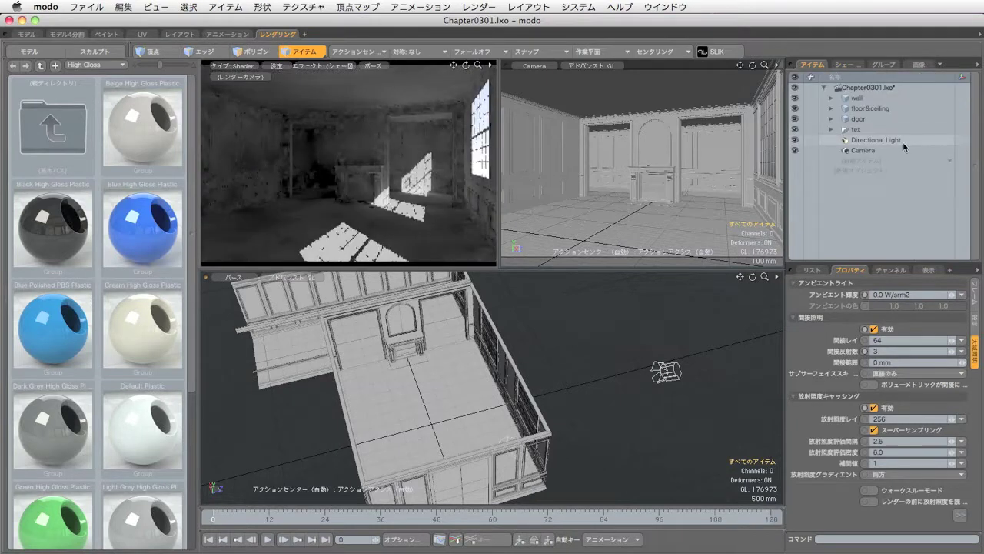
left_click(875, 158)
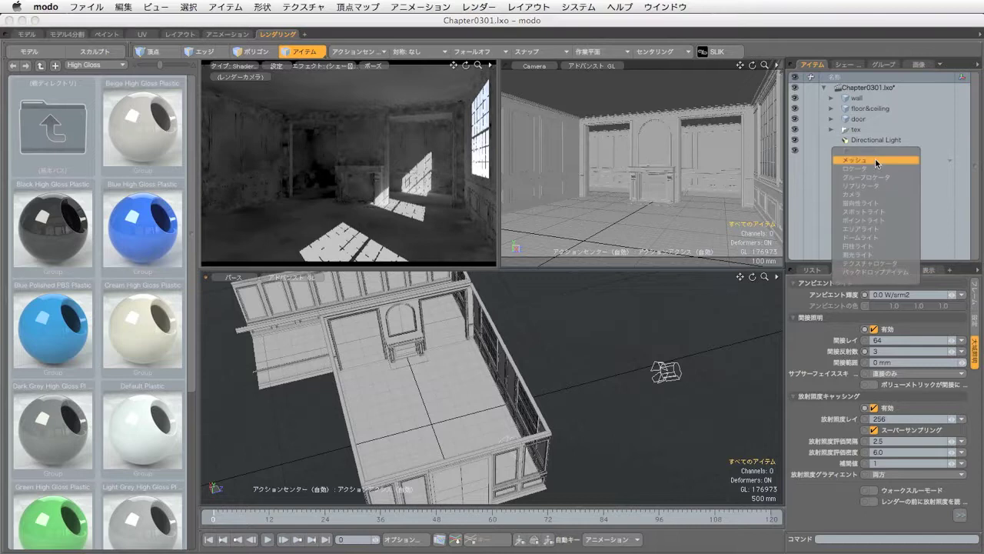
left_click(868, 232)
left_click_drag(462, 384, 616, 404, "alt")
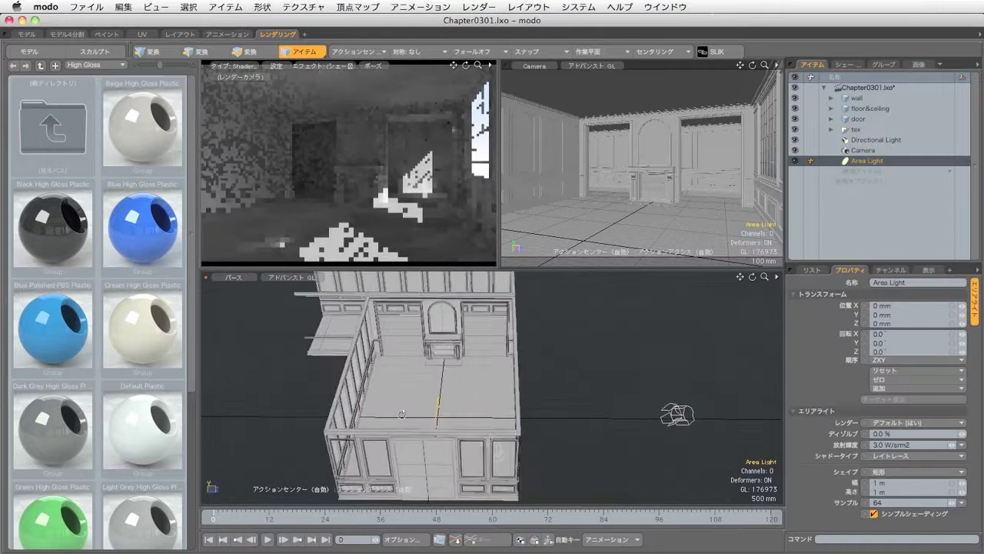
scroll(460, 390, "up", 5)
scroll(460, 390, "down", 2)
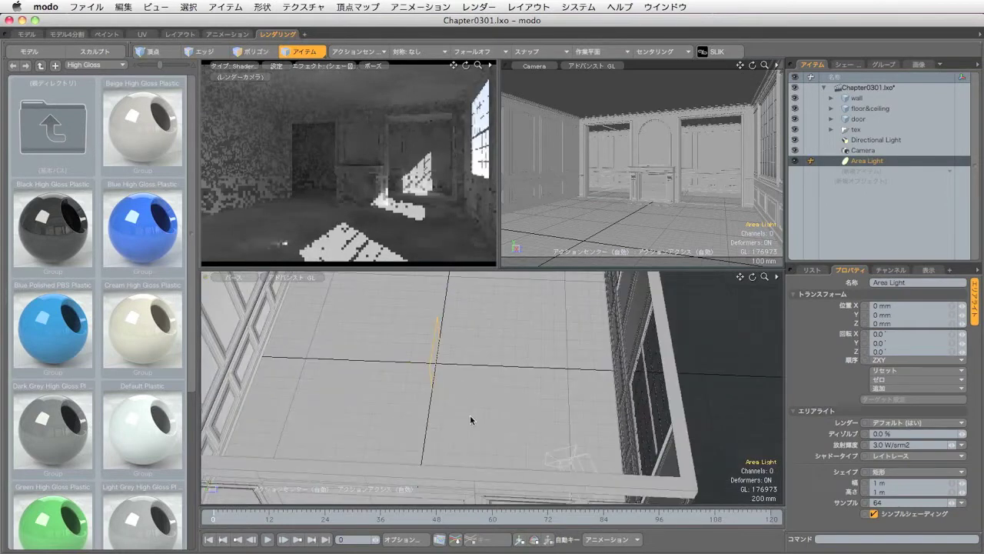
key("w")
left_click_drag(476, 393, 564, 429)
In the front view, move the area light onto the first window at about X -1.8 m, Y 1.64 m.
scroll(551, 382, "down", 3)
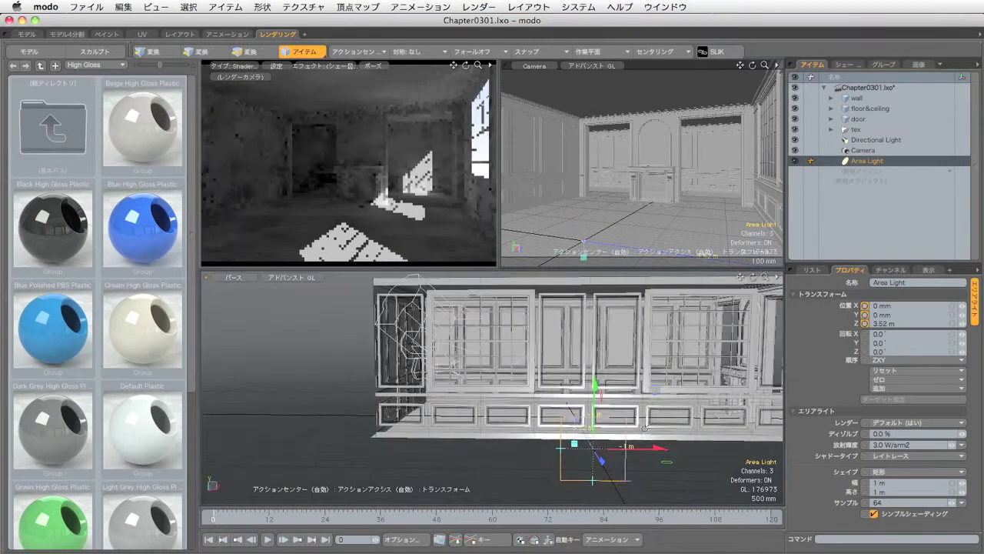
key("ctrl+space")
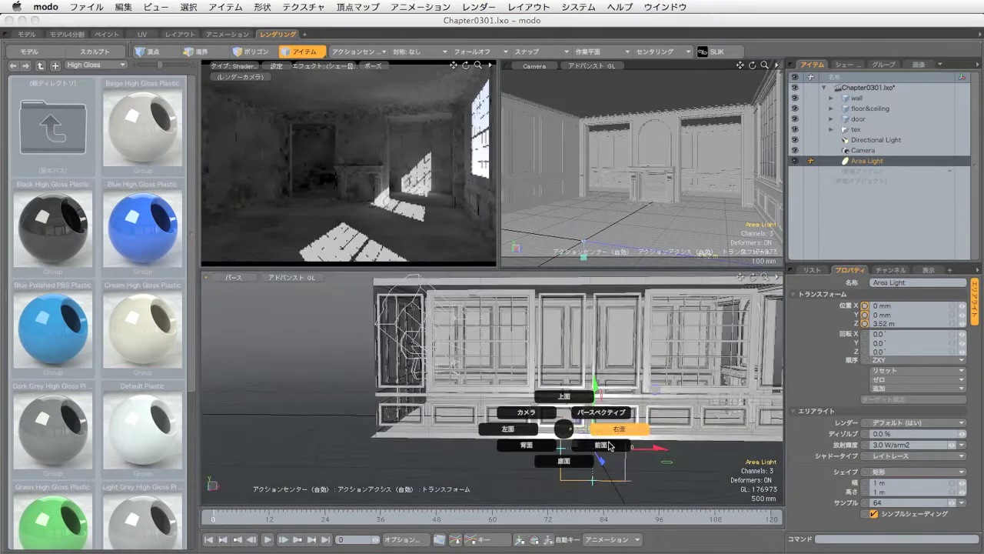
left_click(600, 446)
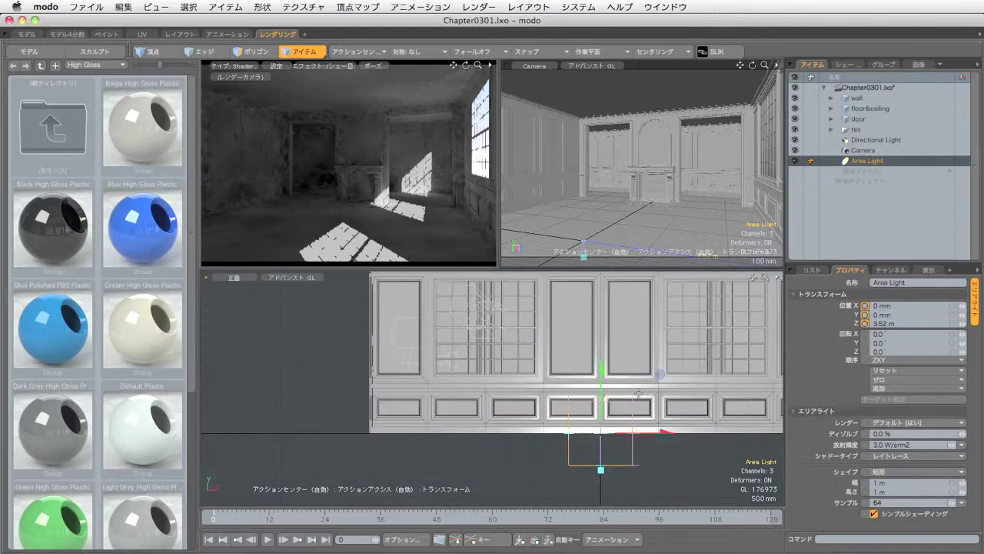
left_click_drag(600, 448, 474, 315)
scroll(475, 314, "up", 5)
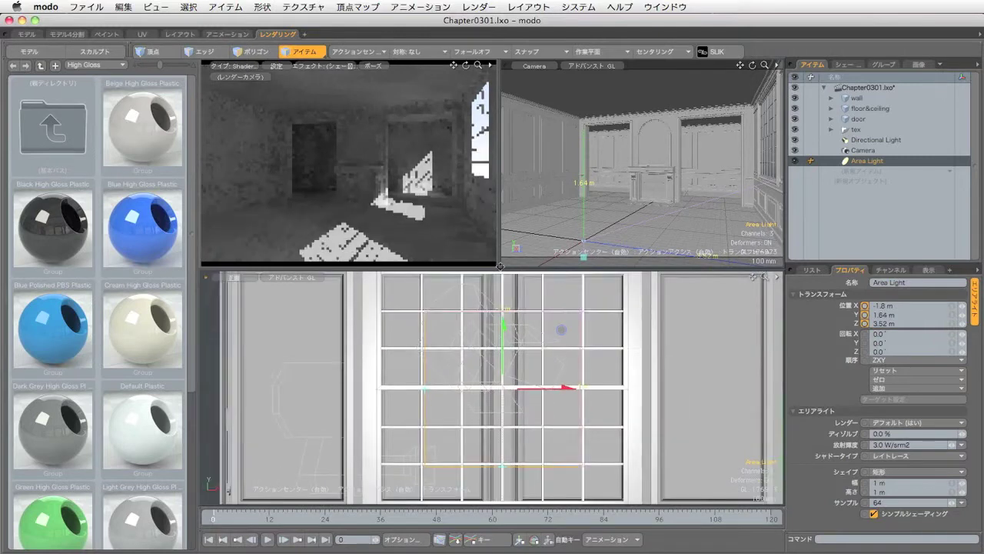
Resize the area light to fill the window opening, about 1.52 m wide and 1.405 m high, raising it to Y 1.65 m.
left_click_drag(500, 269, 499, 244)
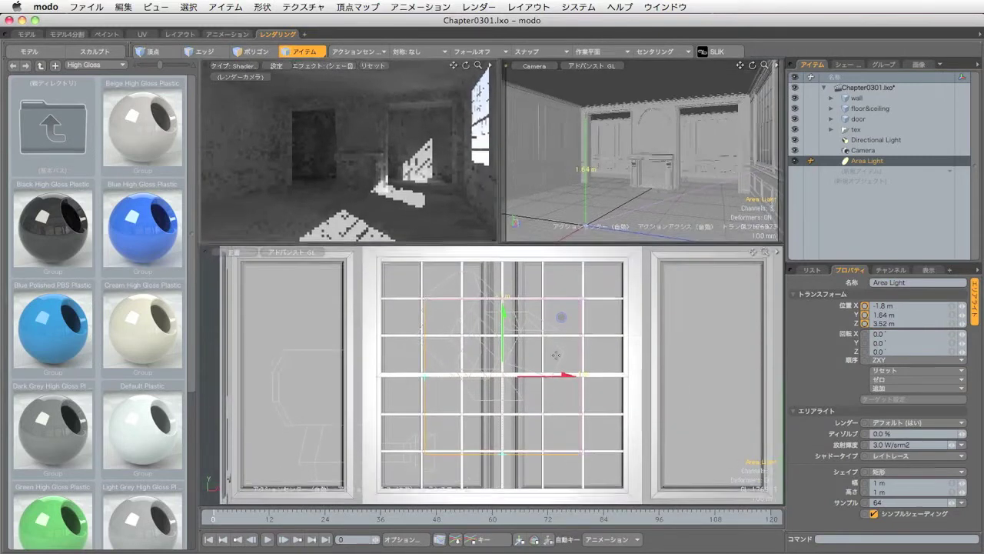
left_click_drag(435, 374, 345, 379)
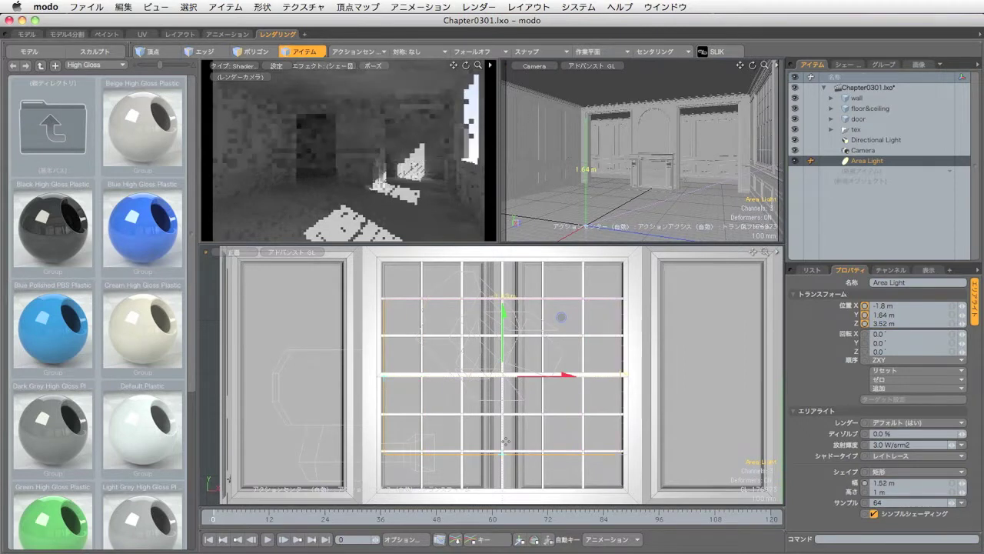
left_click_drag(506, 457, 501, 486)
left_click_drag(503, 315, 503, 307)
In the right view, move the area light closer to the outside of the wall, at about Z 2.9 m.
key("ctrl+space")
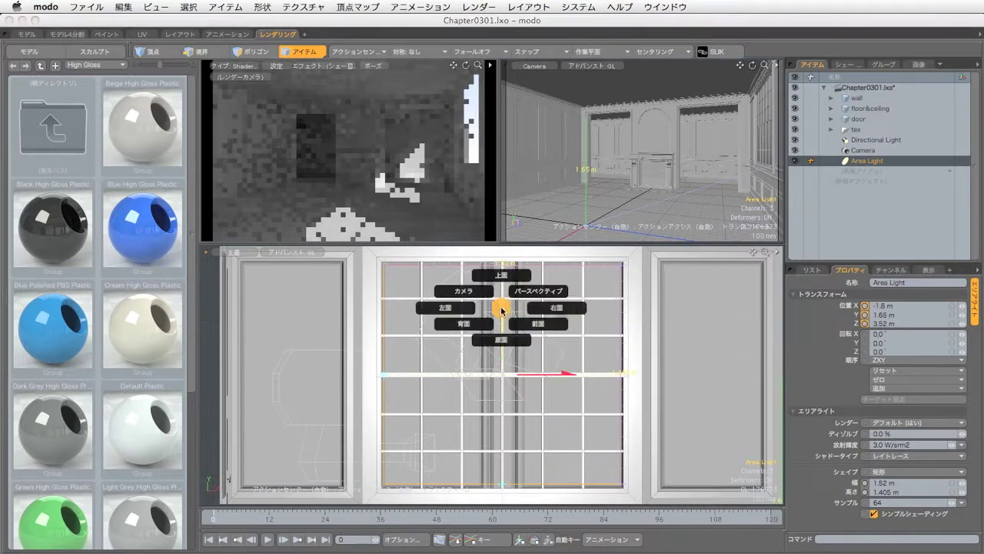
left_click(548, 312)
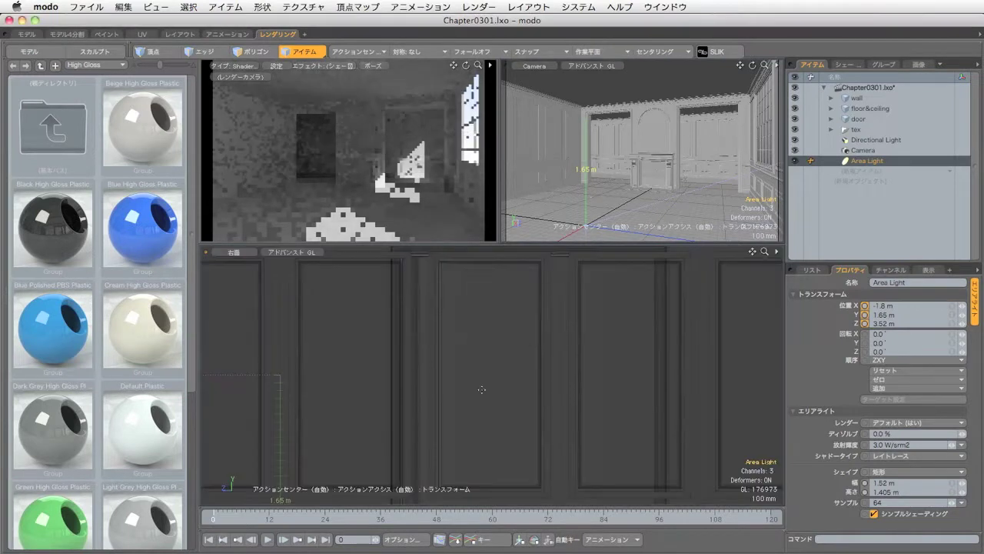
left_click_drag(587, 363, 216, 366, "ctrl+alt")
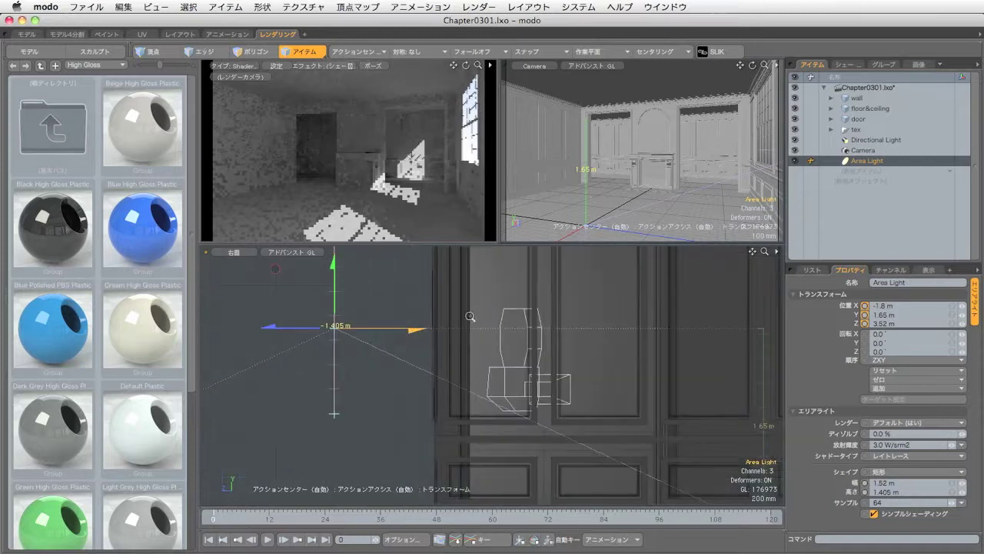
left_click_drag(286, 328, 347, 326)
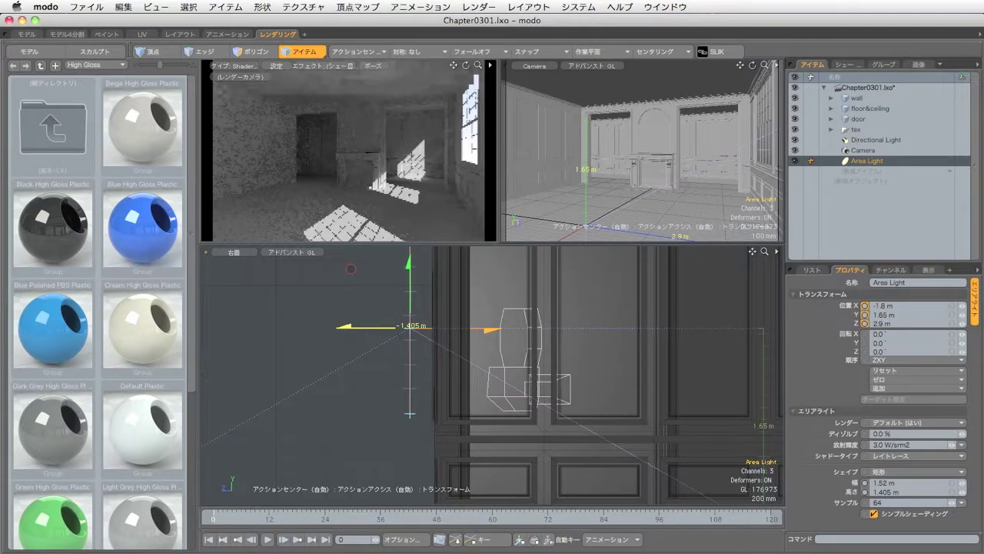
Return to the front view, drop the transform tool and turn off simple shading (シンプルシェーディング) for the area light.
key("ctrl+space")
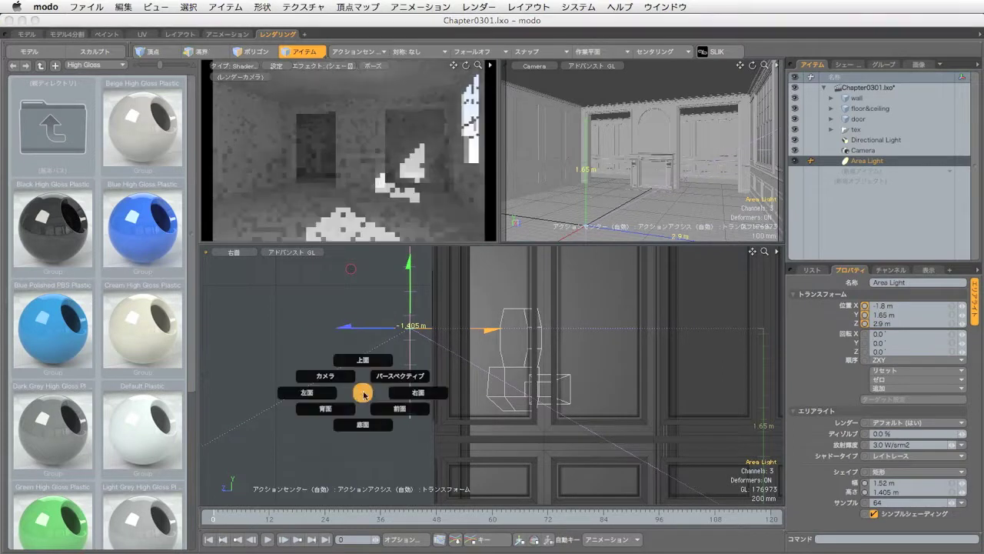
left_click(397, 410)
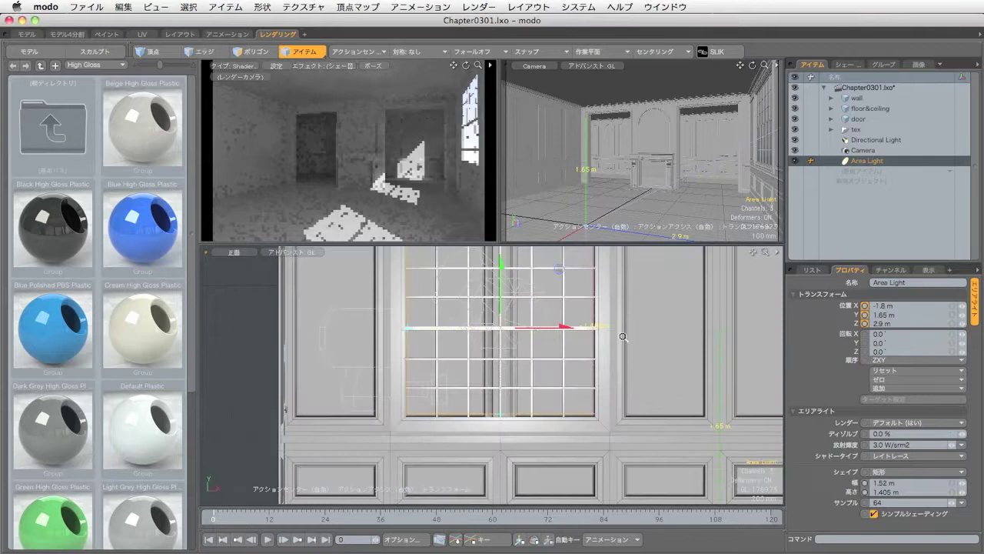
key("space")
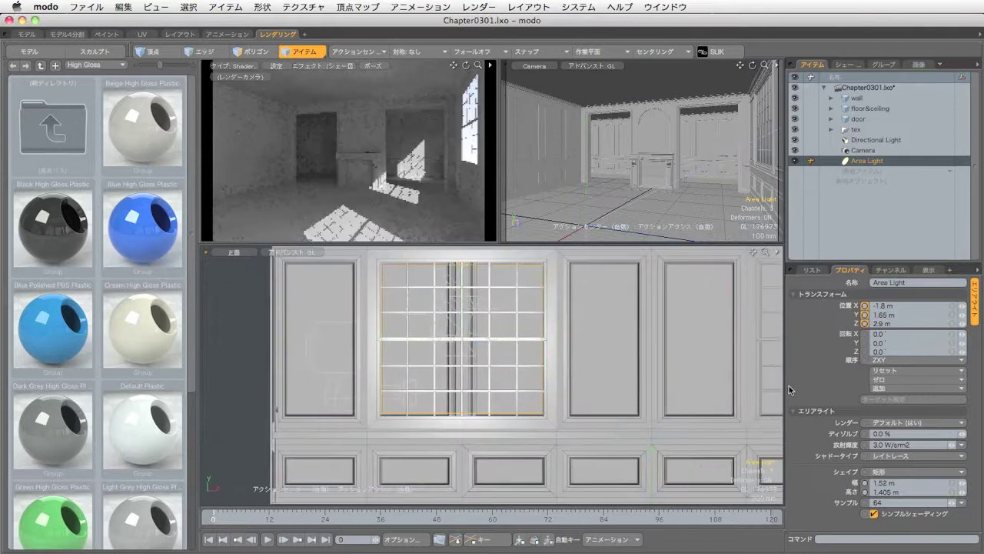
left_click(874, 515)
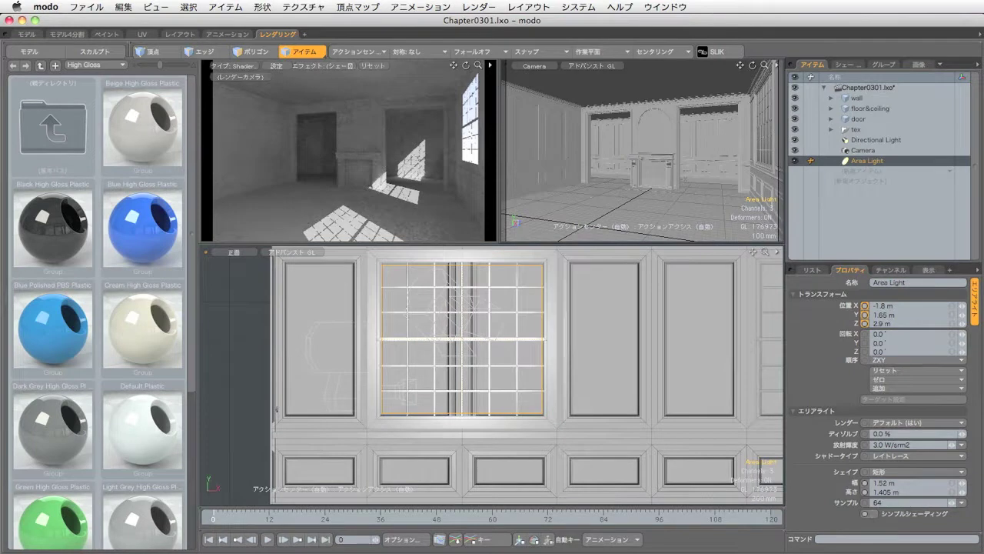
Duplicate the area light and move the copy onto the second window at about X 1.82 m.
right_click(866, 163)
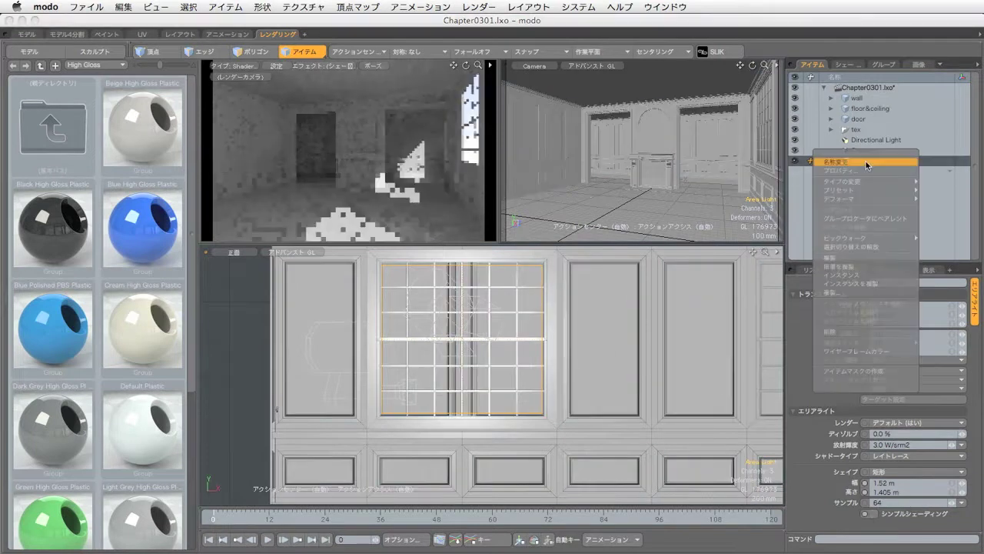
left_click(859, 258)
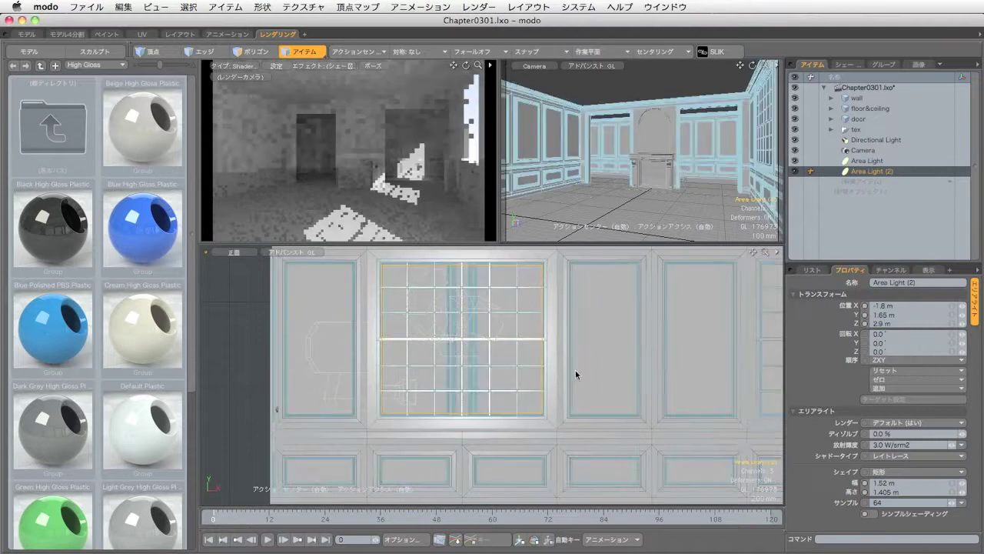
key("w")
left_click_drag(503, 344, 778, 344)
left_click_drag(604, 367, 359, 394, "alt+shift")
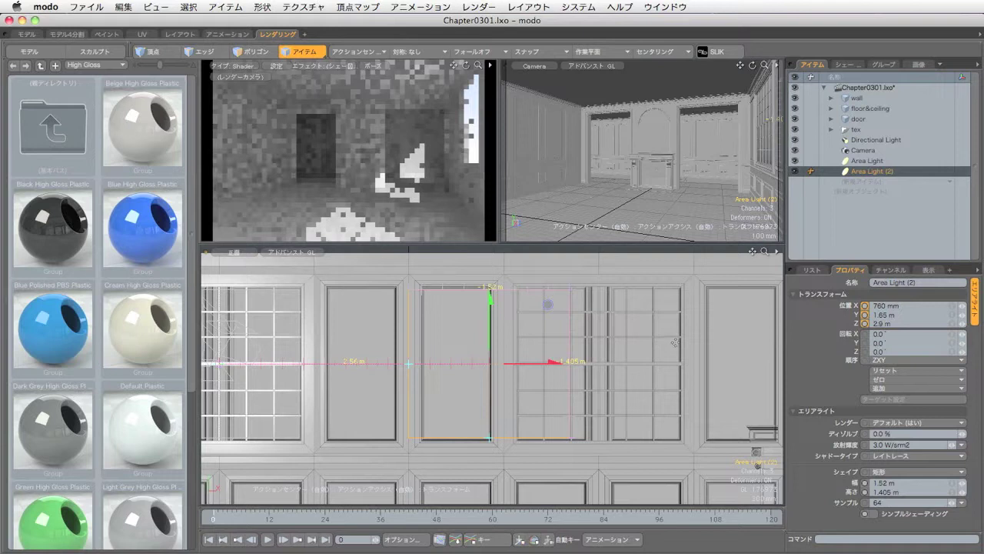
left_click_drag(537, 365, 500, 363)
Duplicate the second area light and move the copy onto the narrower third window at about X 5.09 m.
right_click(869, 171)
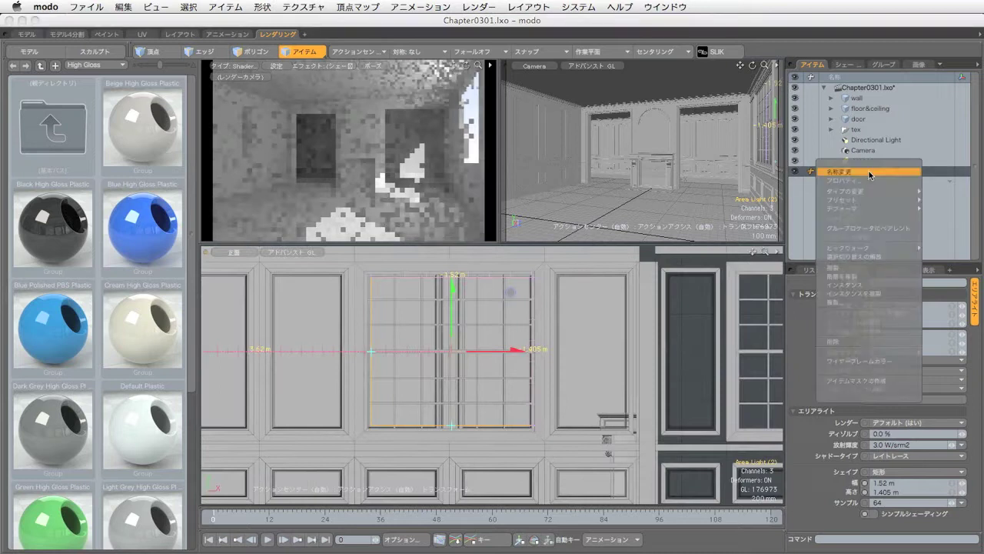
left_click(869, 270)
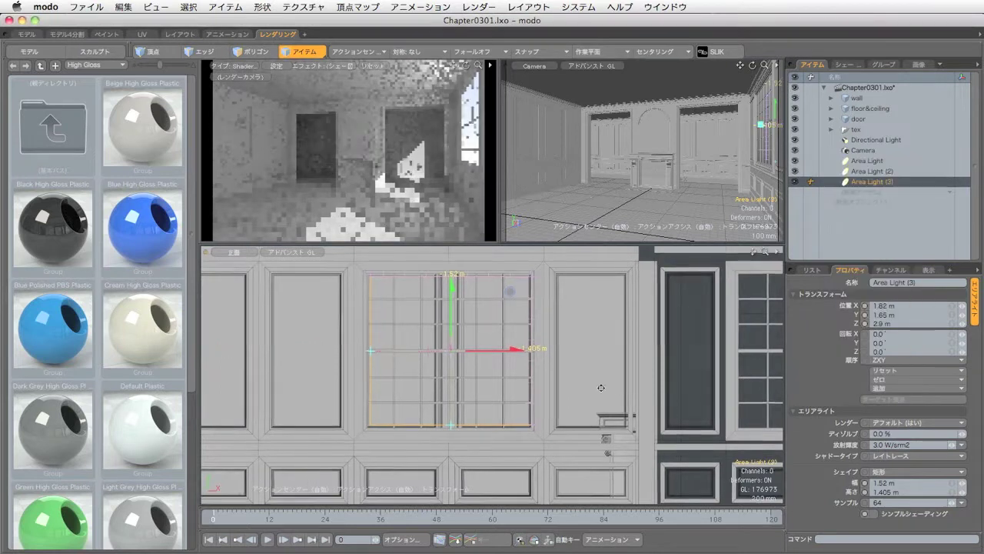
left_click_drag(499, 351, 403, 350, "alt+shift")
left_click_drag(444, 348, 519, 363)
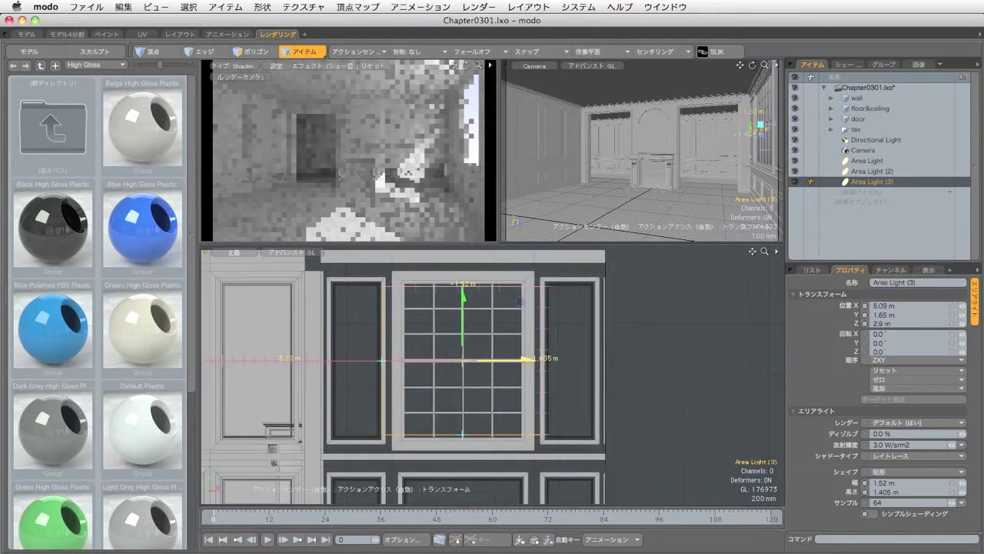
Narrow the third area light to about 1.06 m wide and shift it to X 5.11 m to fit its window.
left_click_drag(379, 365, 406, 361)
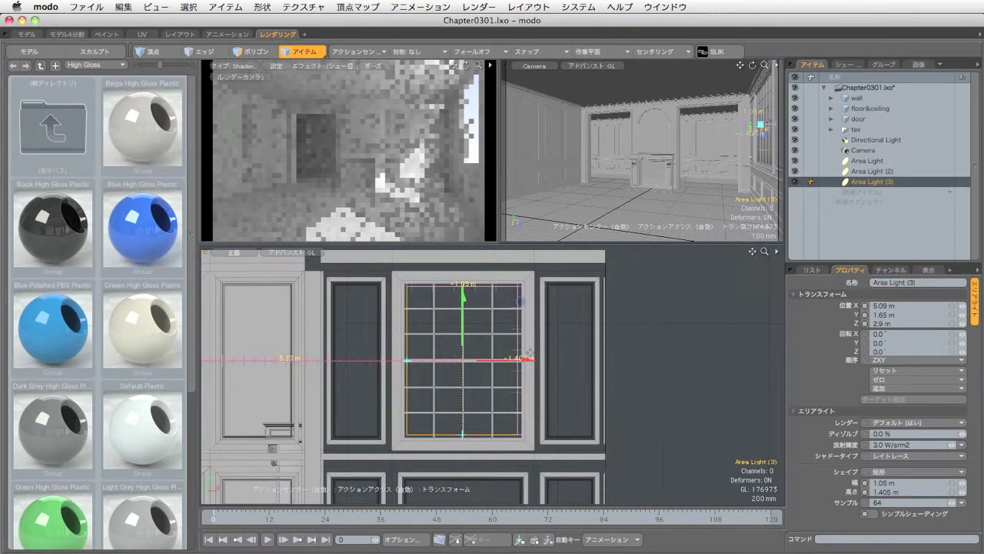
left_click_drag(529, 359, 532, 359)
left_click_drag(411, 366, 409, 361)
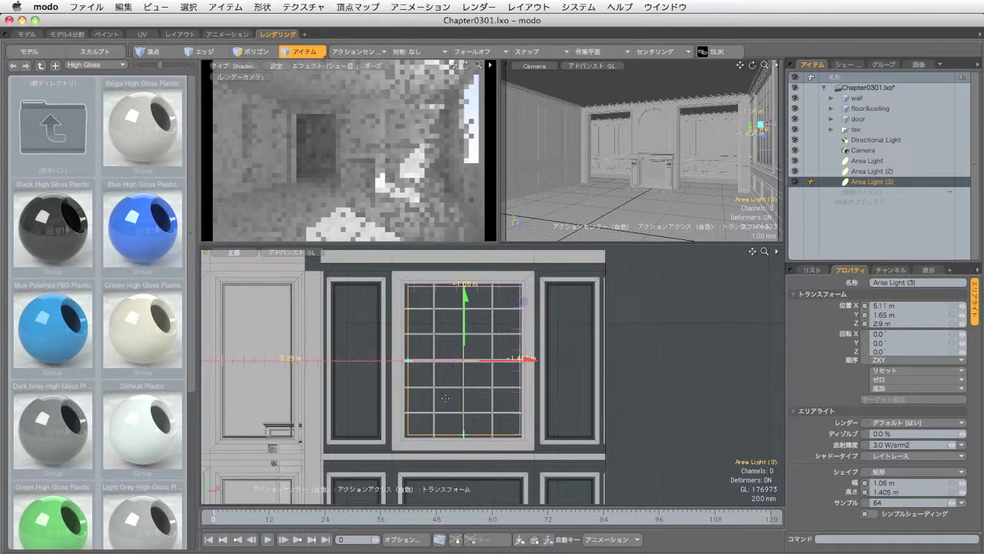
Switch the main viewport to perspective, check the room with its area lights, and render the frame.
key("ctrl+space")
left_click(486, 382)
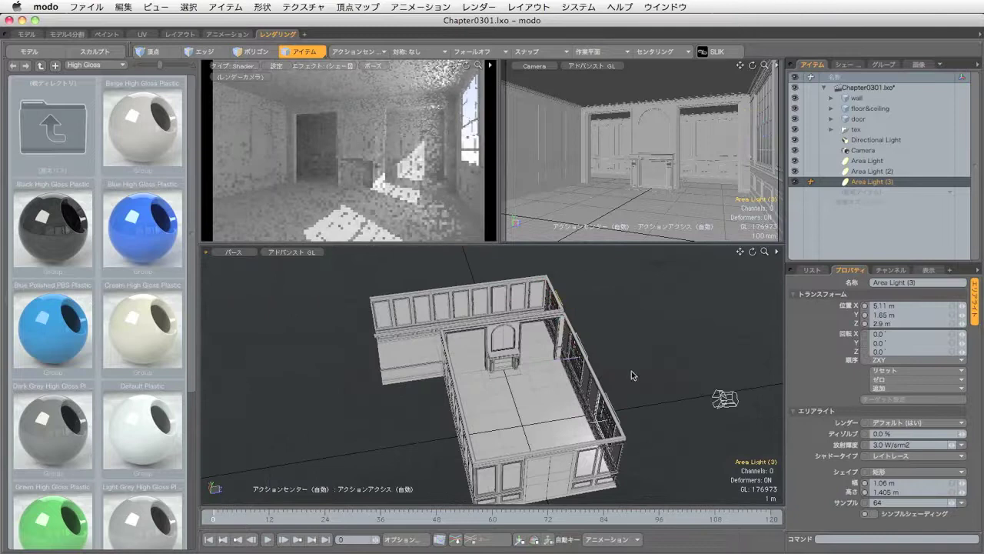
left_click_drag(633, 374, 556, 395, "alt")
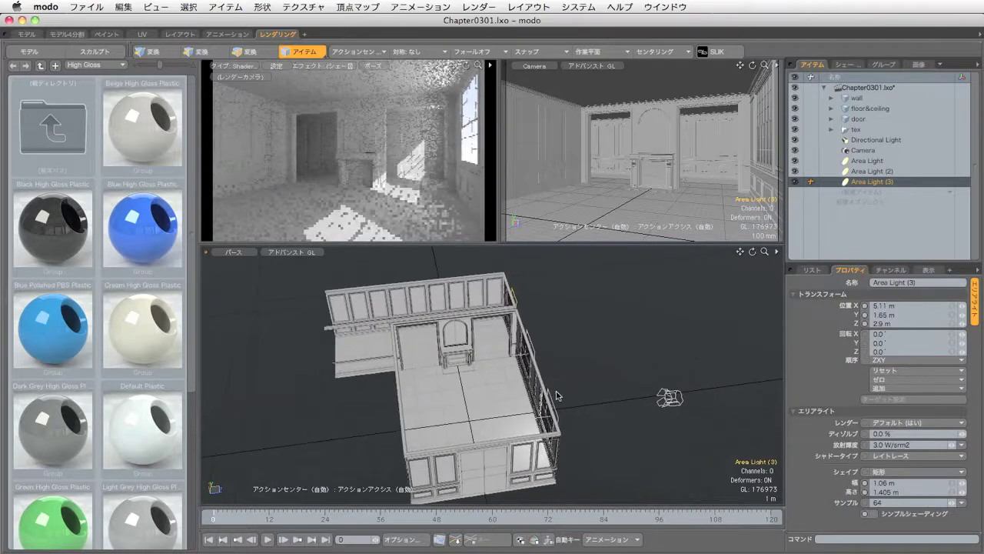
left_click_drag(615, 395, 643, 405, "alt")
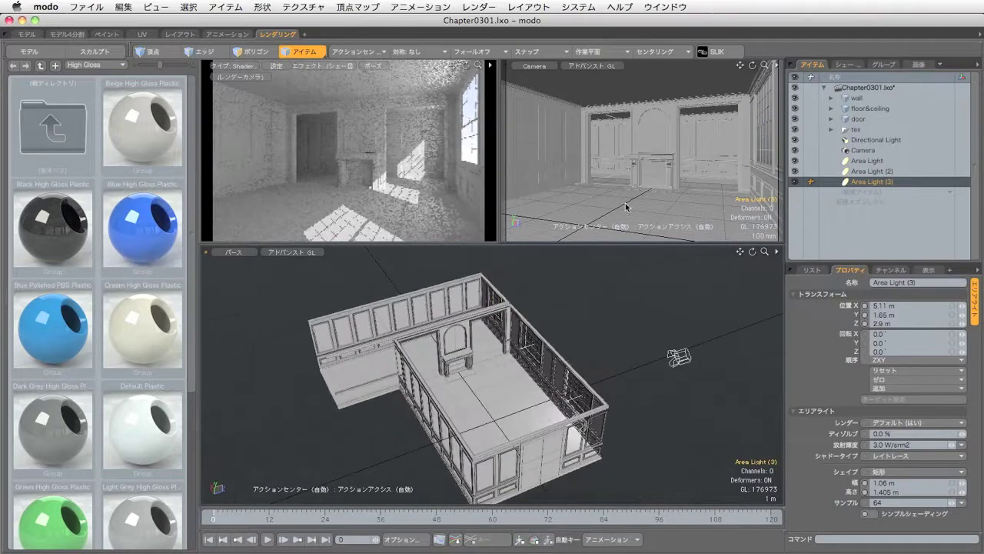
left_click(477, 7)
left_click(475, 24)
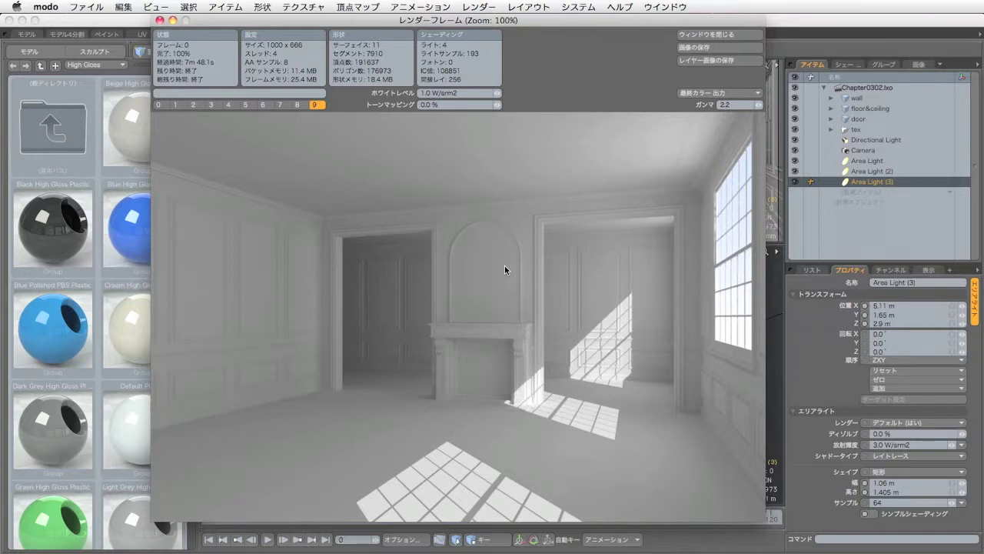
Compare the area-light render in slot 9 with the earlier render in slot 7, and close the render window.
left_click(279, 104)
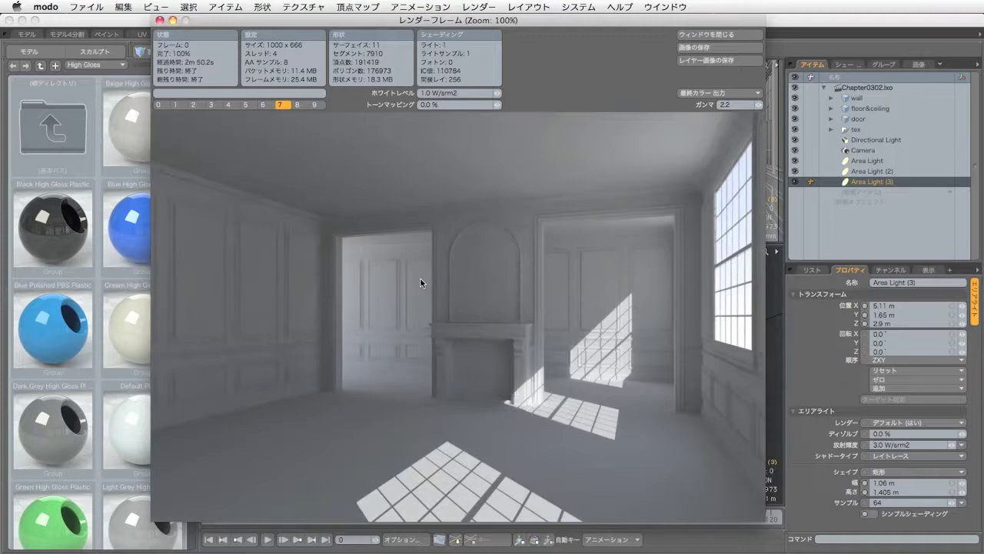
left_click(314, 105)
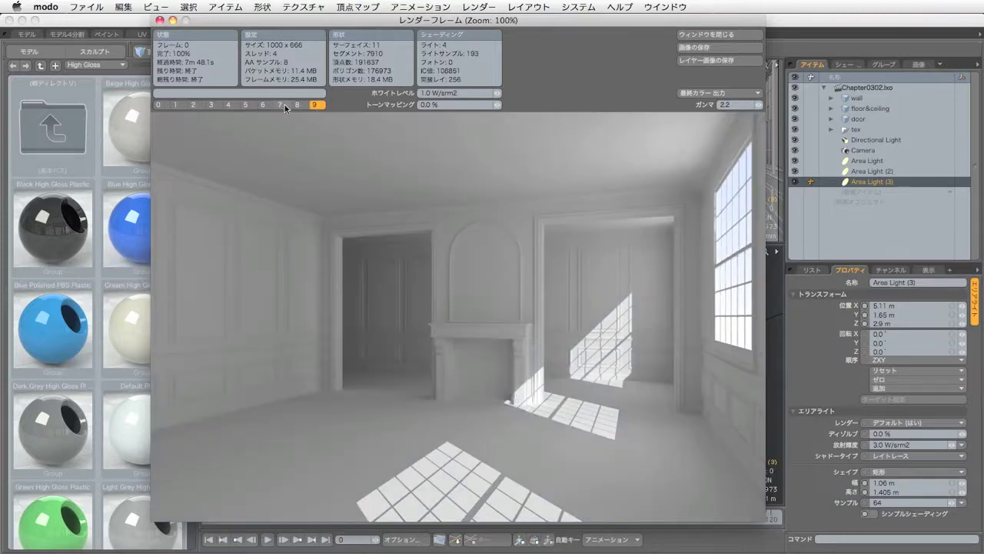
left_click(279, 104)
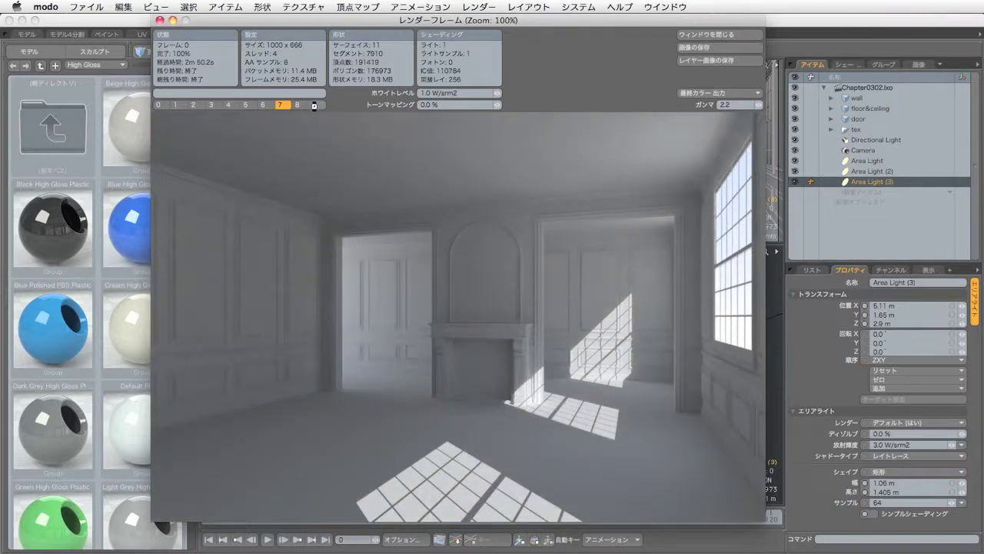
key("Right")
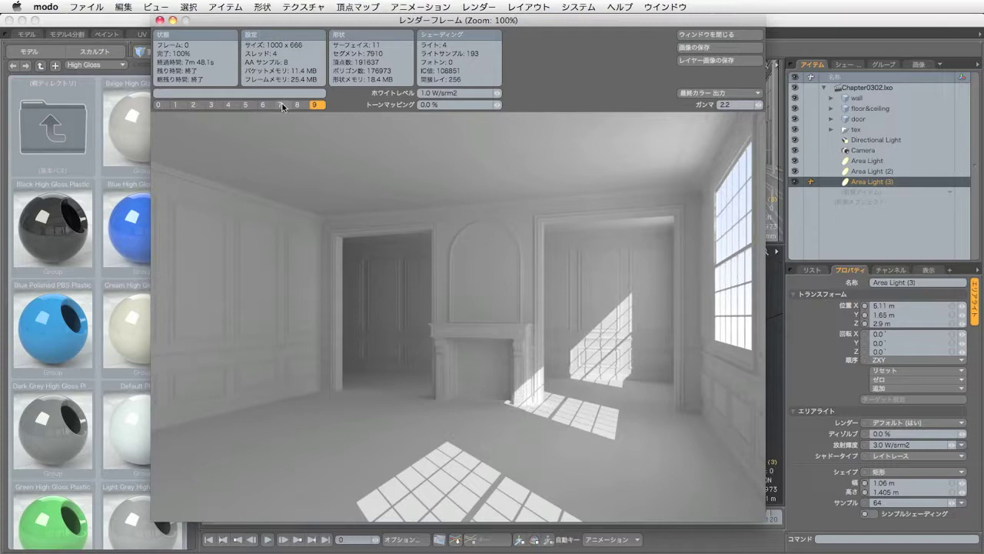
key("Left")
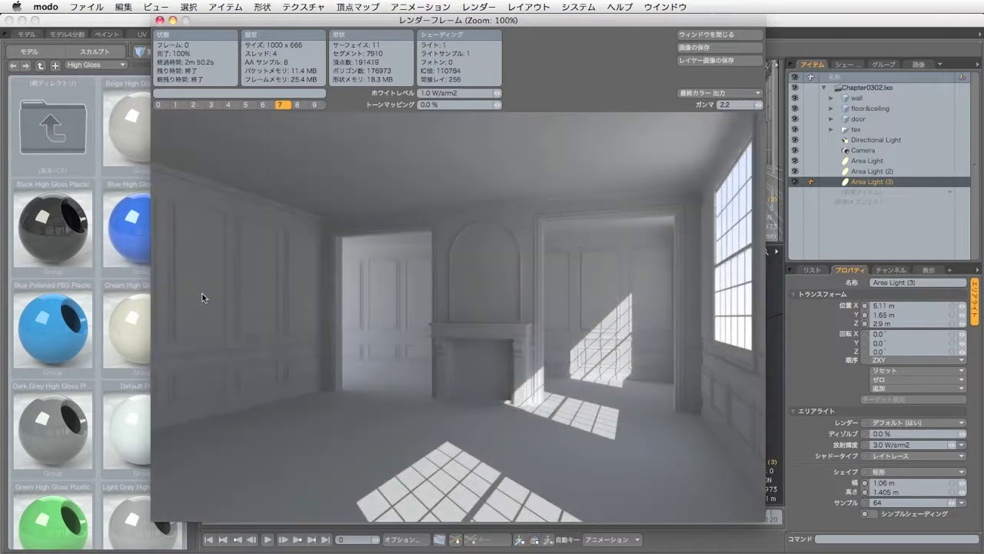
left_click(313, 113)
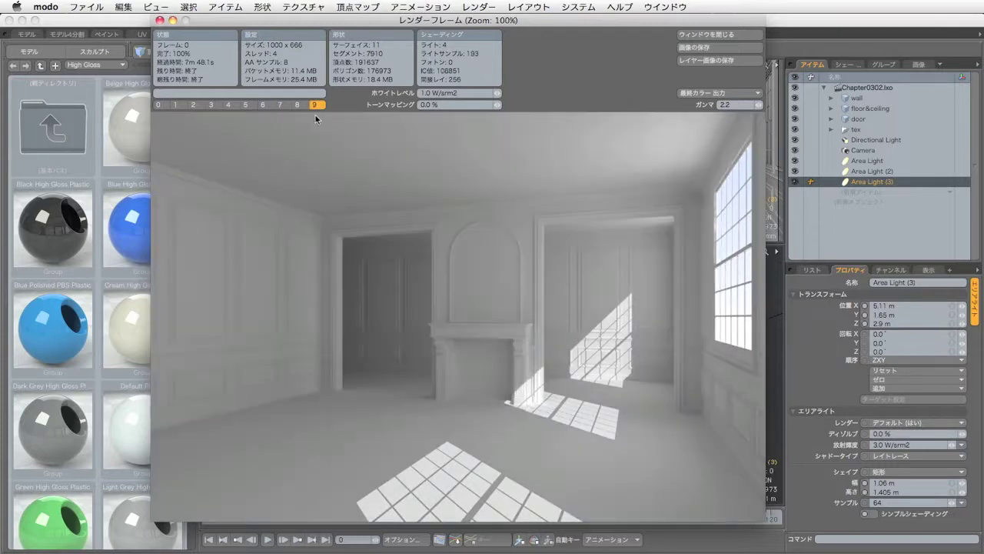
left_click(159, 20)
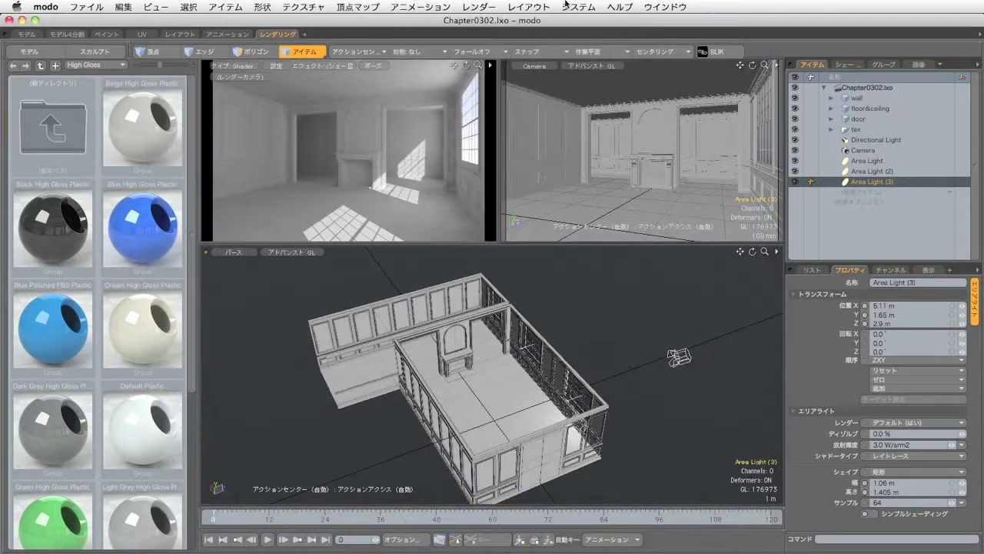
Turn off indirect illumination (間接照明) in the Render item's global illumination settings and render the frame.
left_click(859, 66)
left_click(877, 100)
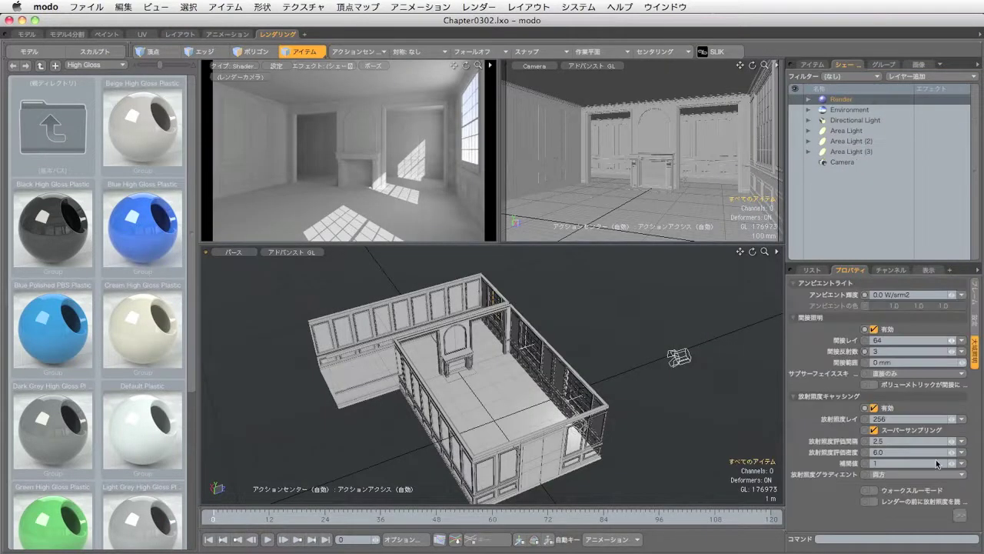
left_click(873, 329)
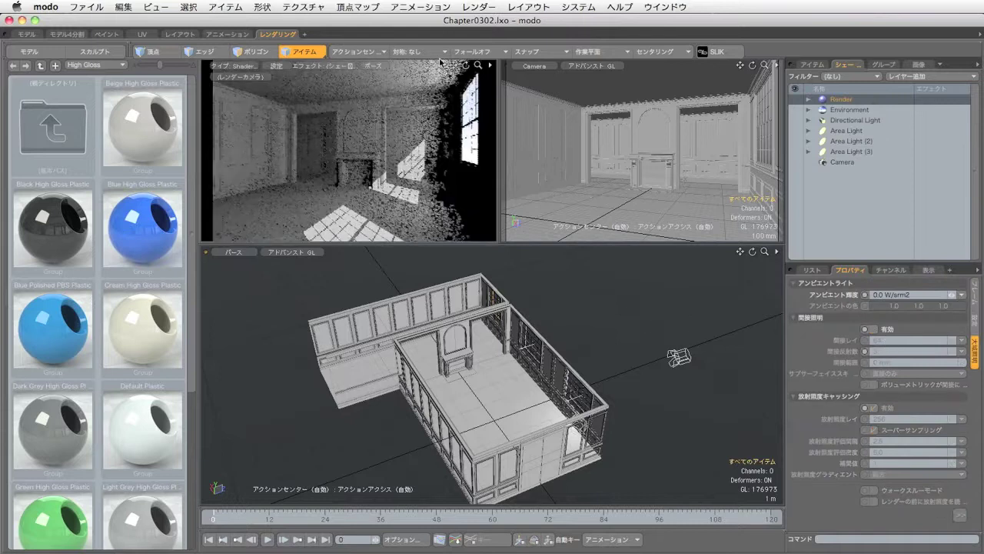
left_click(477, 7)
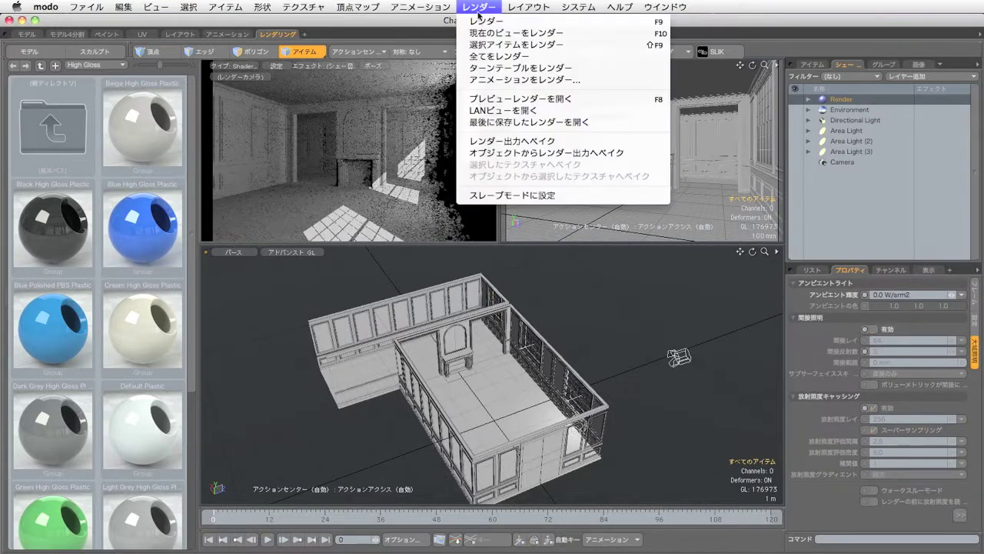
left_click(486, 22)
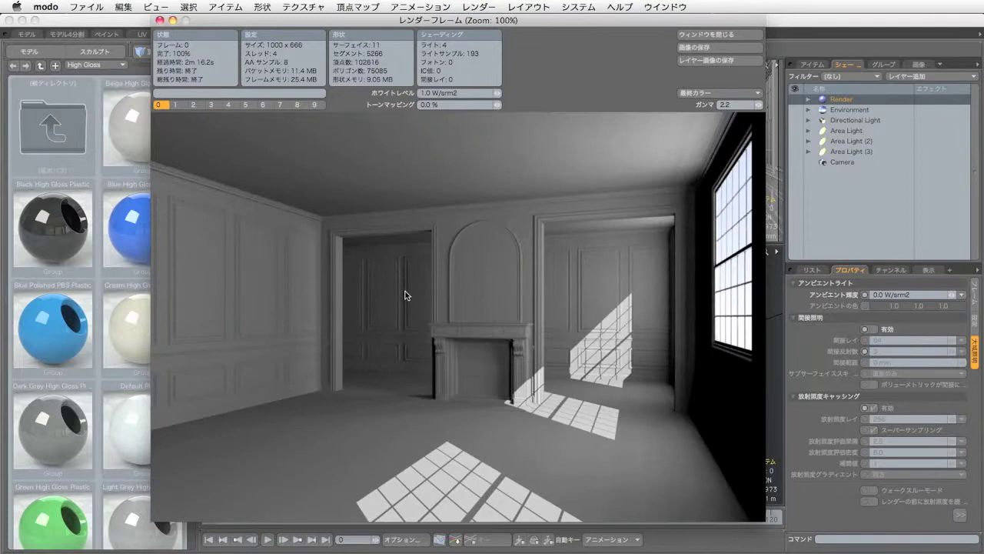
Compare the render without indirect illumination in slot 0 with the stored renders in slots 4, 8 and 9.
left_click(228, 104)
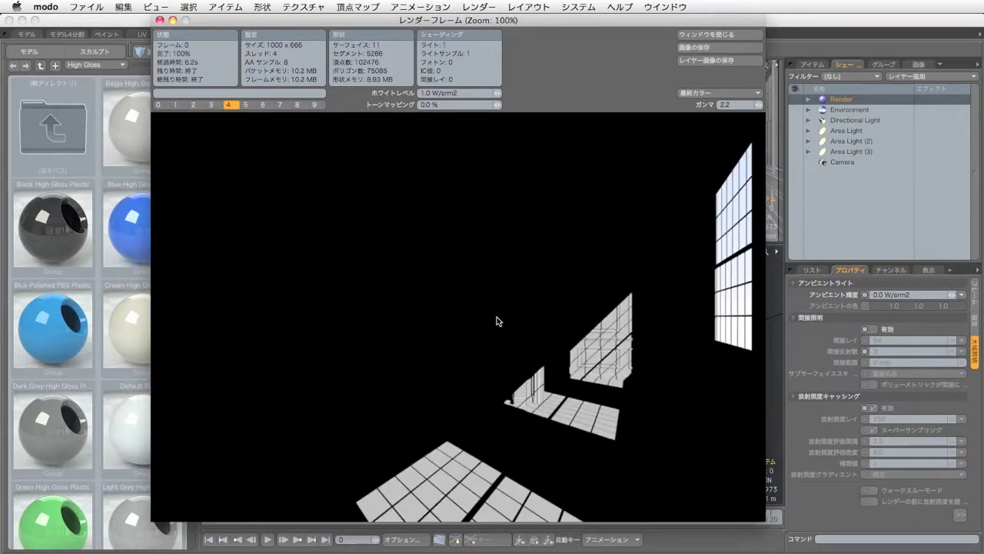
left_click(162, 105)
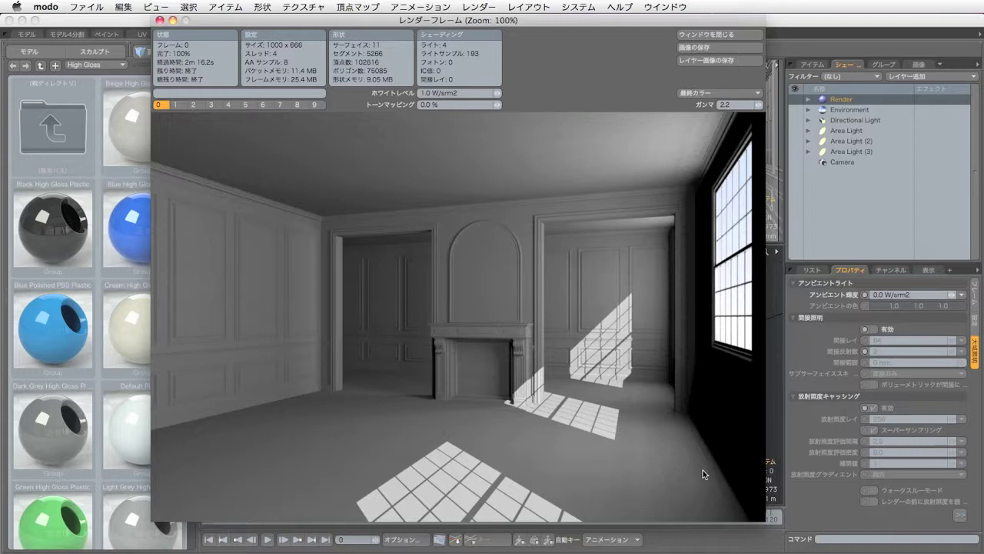
left_click(316, 105)
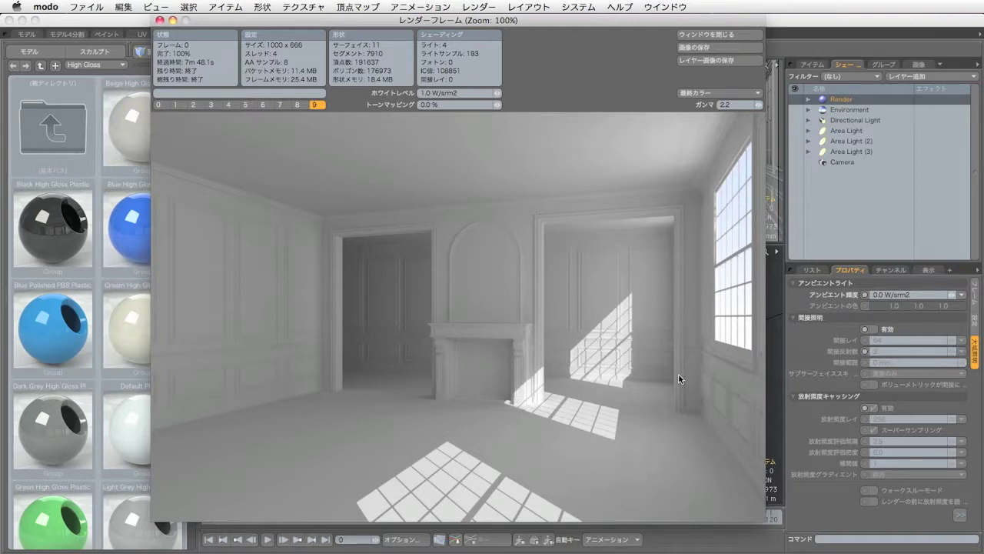
left_click(296, 104)
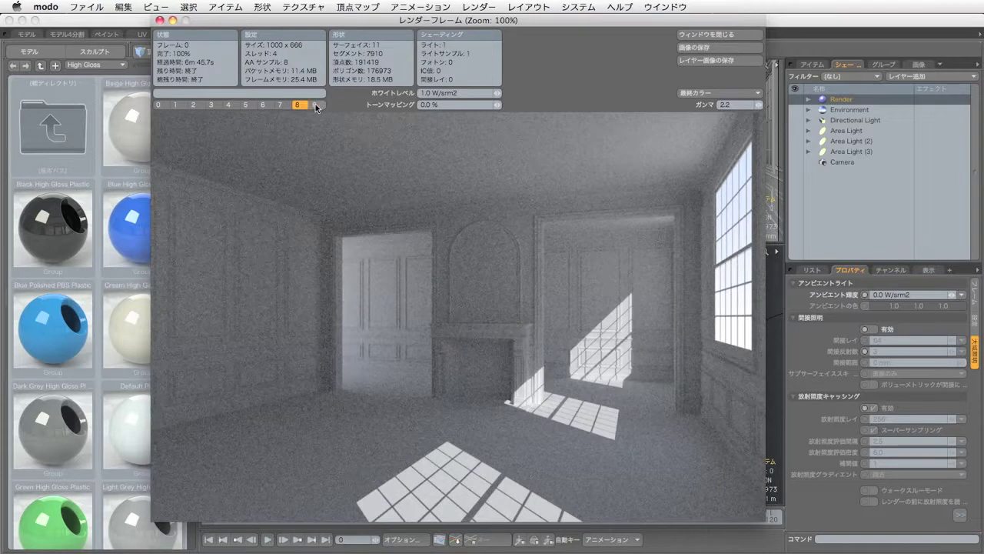
left_click(314, 105)
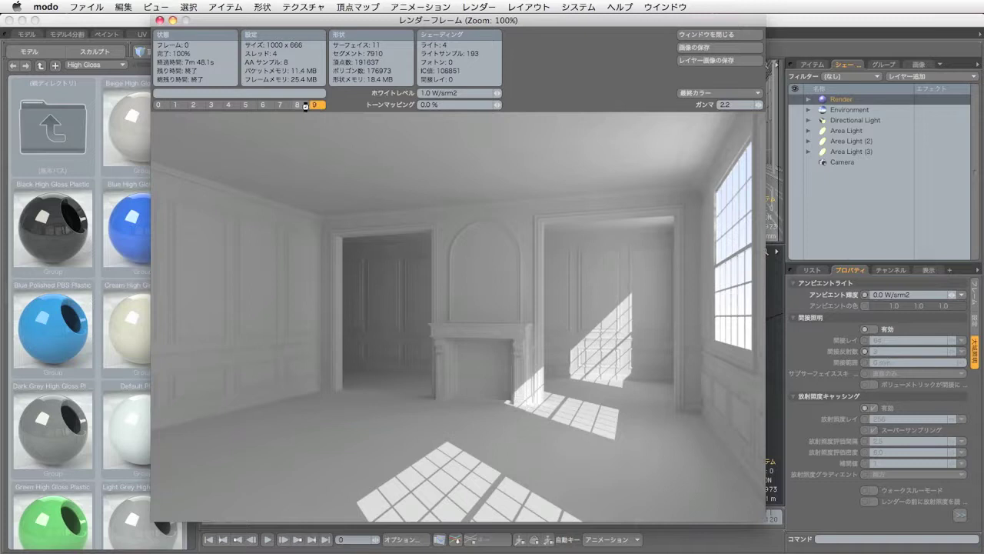
left_click(298, 105)
key("Right")
Turn indirect illumination back on, set the indirect bounces (間接反射数) to 2, and render the frame.
left_click(874, 329)
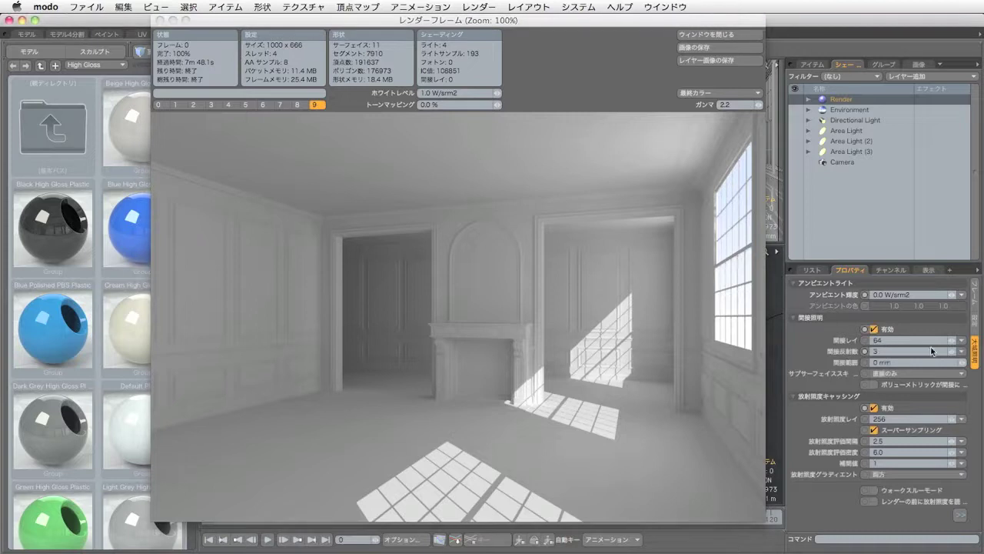
left_click(878, 352)
type("2")
left_click(473, 5)
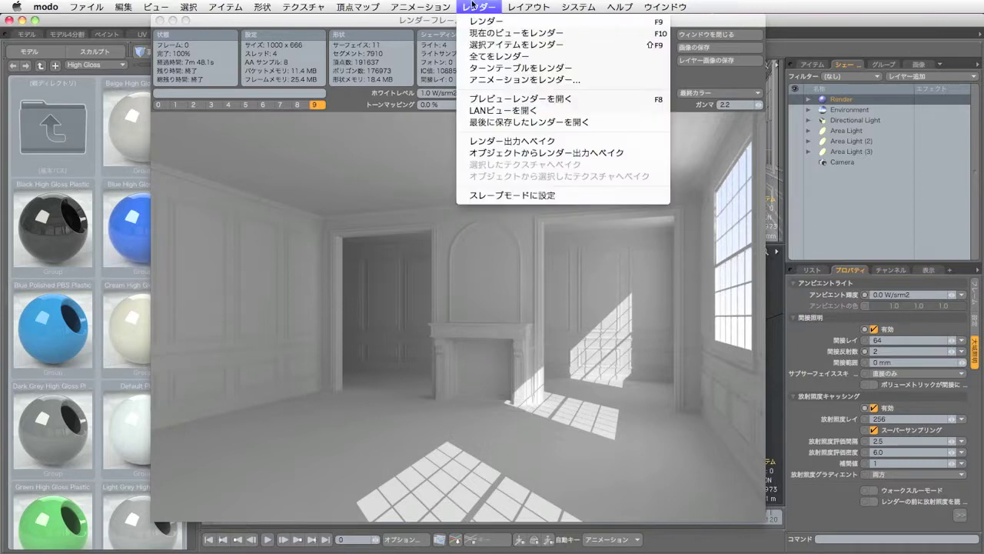
left_click(477, 21)
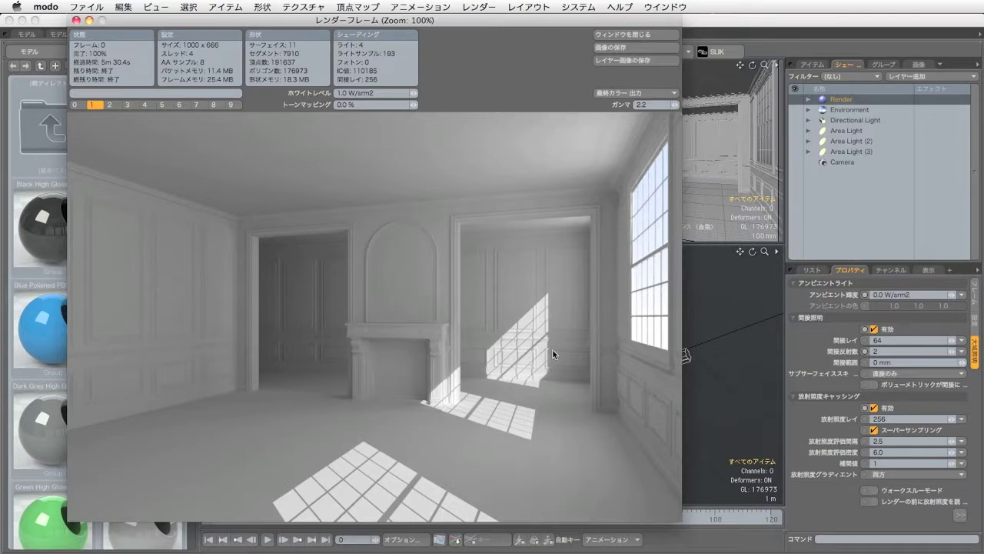
Display the IC position output (IC 位置 出力) of the two-bounce render to examine the irradiance sample distribution.
left_click(615, 93)
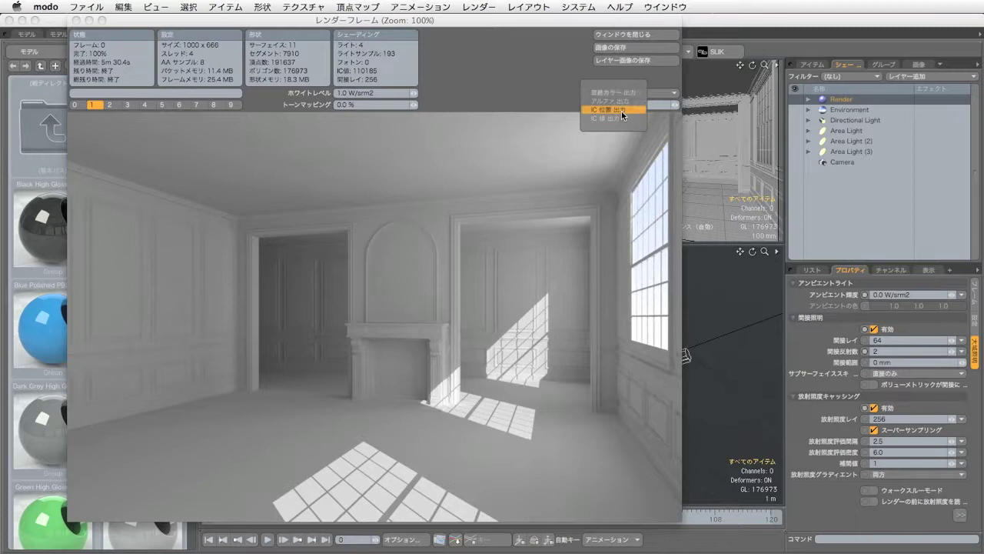
left_click(622, 110)
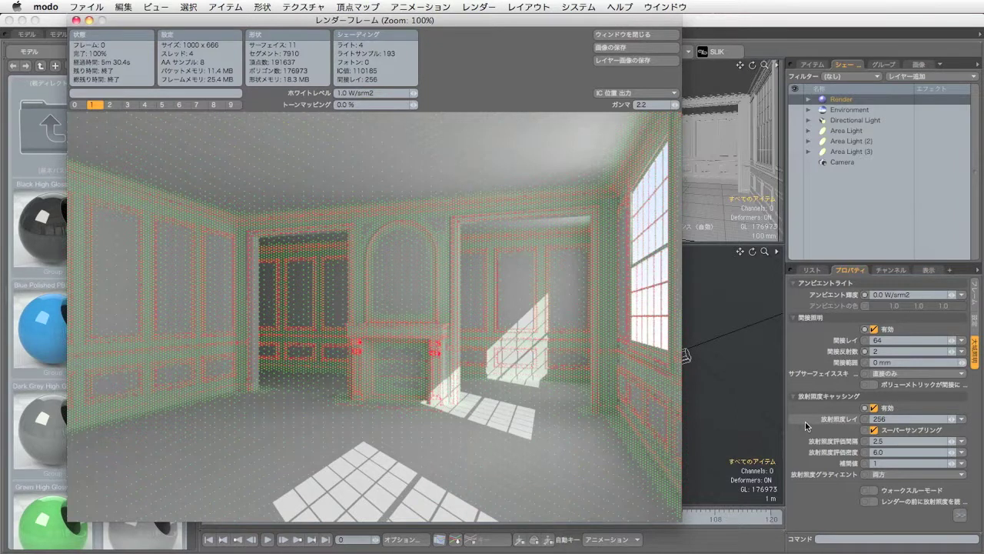
left_click(815, 449)
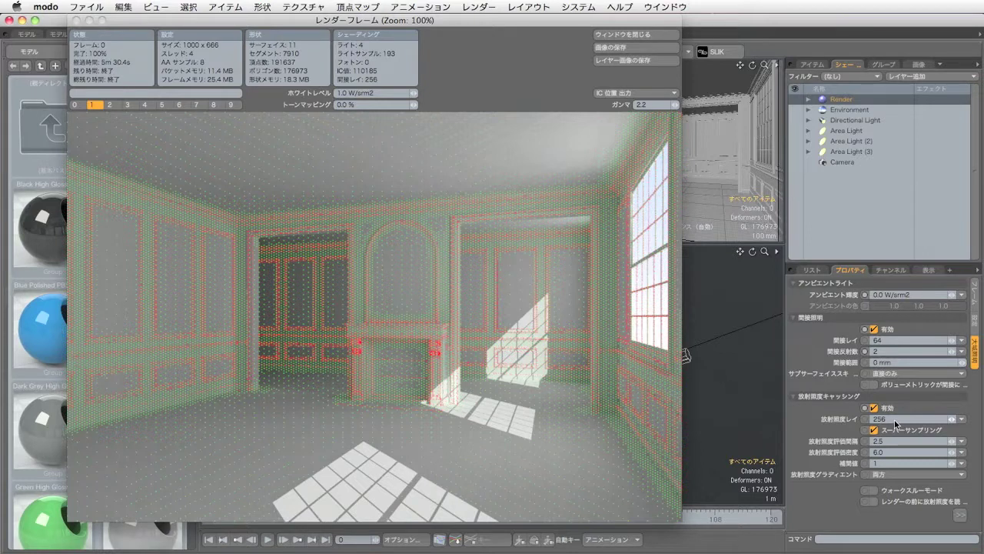
Set the irradiance rays (放射照度レイ) to 1024 and render the frame.
left_click(894, 421)
type("1024")
left_click(480, 8)
left_click(476, 30)
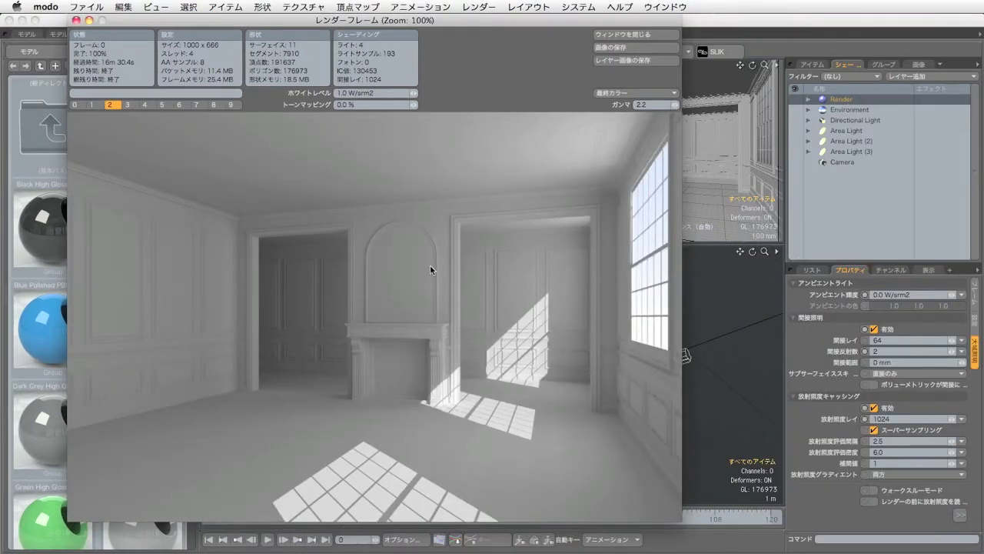
Show the IC value output (IC 値) of the render in slot 1 and set its white level to 0.2 W/srm2.
left_click(92, 104)
left_click(642, 93)
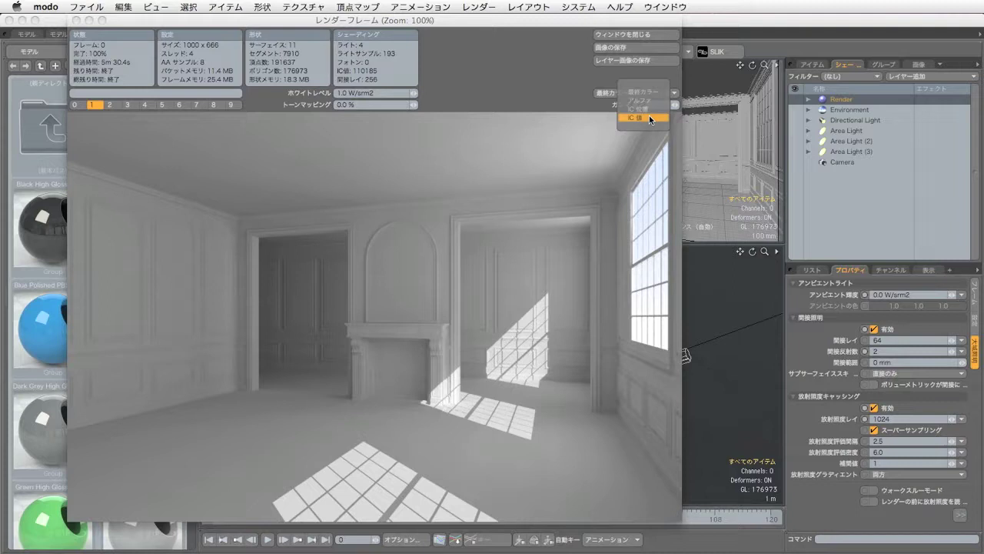
left_click(649, 117)
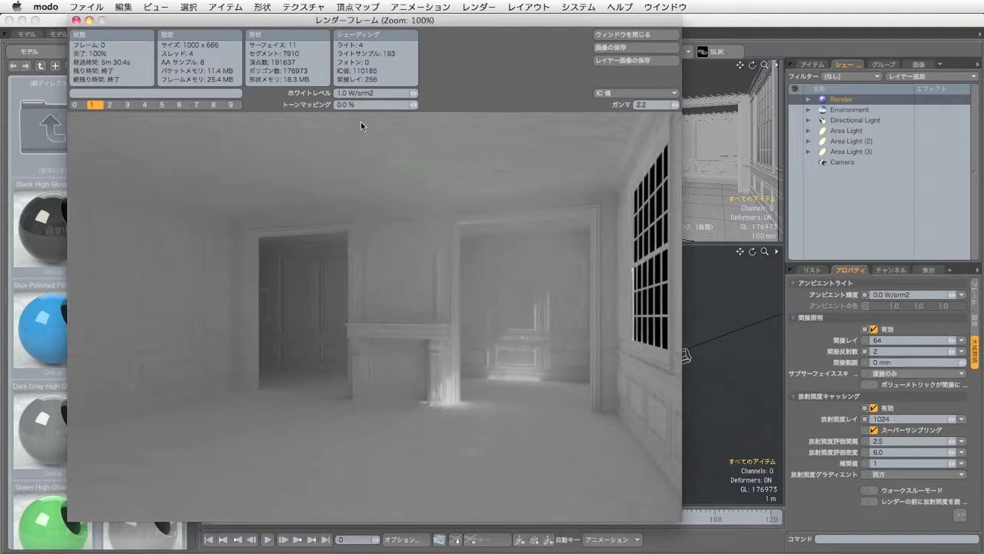
left_click(370, 92)
type("0.2")
key("Return")
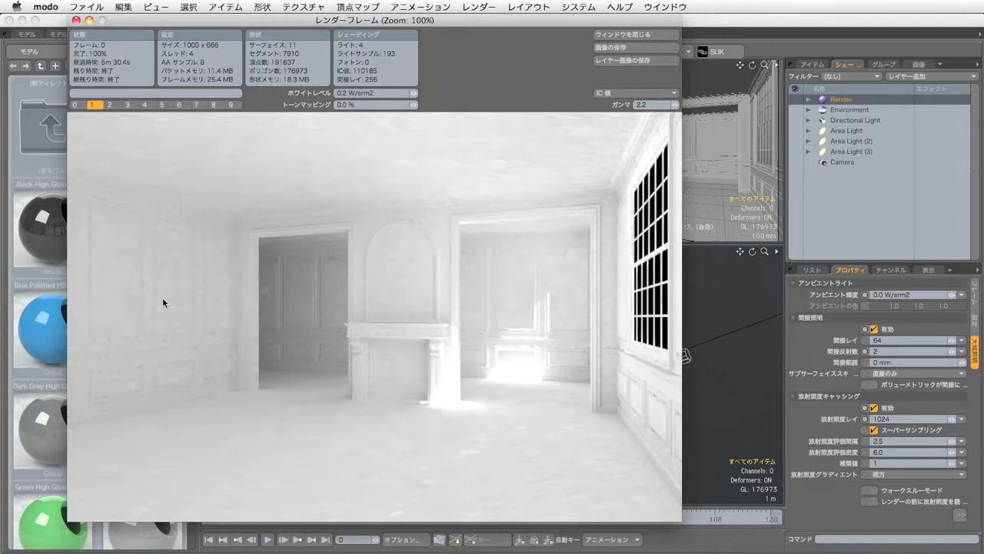
Show the 1024-ray render in slot 2 and set its white level to 0.2 W/srm2 for comparison.
left_click(110, 105)
left_click(379, 93)
type("0")
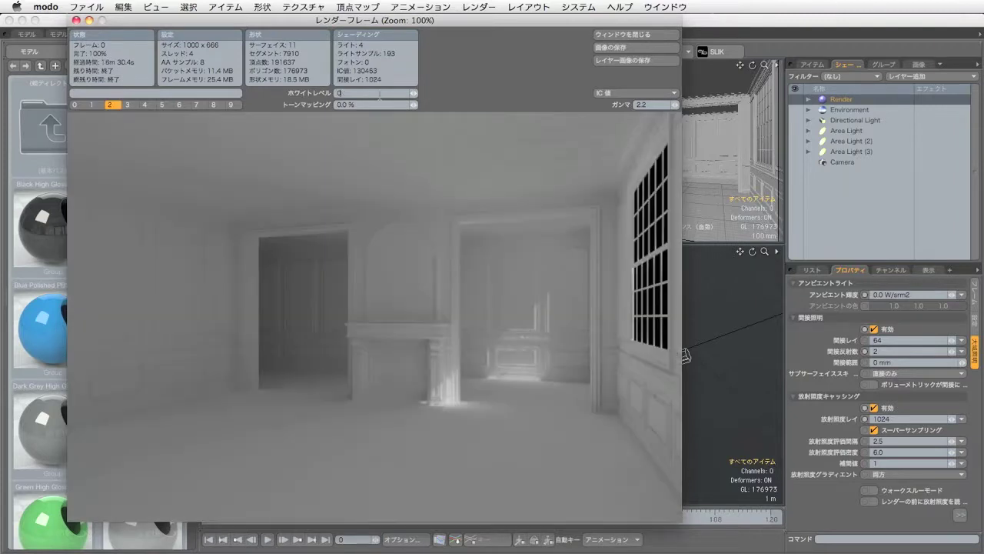
type(".2")
key("Return")
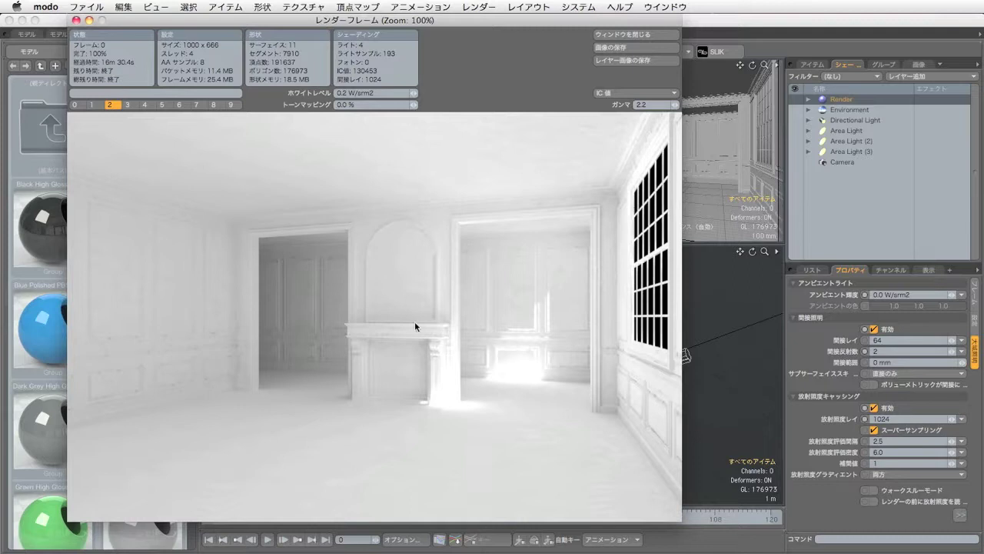
Close the render window, disable the Material (11) override in the shader tree, and reopen the Render item's global illumination settings.
left_click(76, 20)
left_click(807, 101)
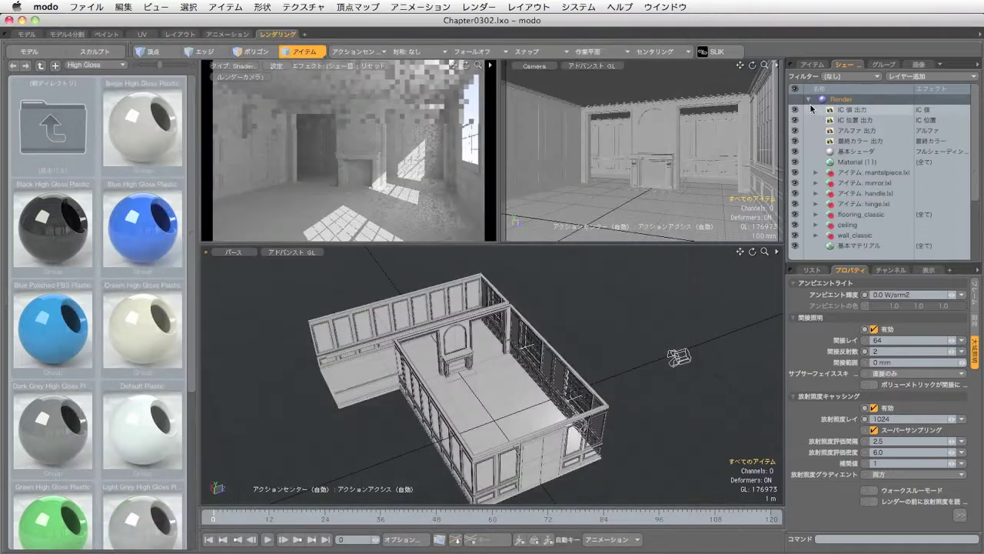
left_click(852, 163)
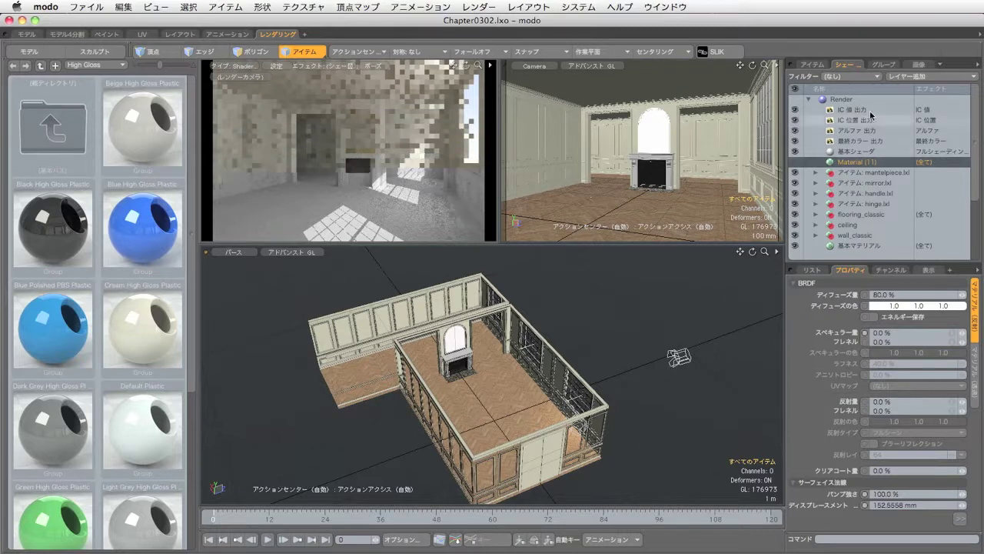
left_click(862, 99)
left_click(976, 355)
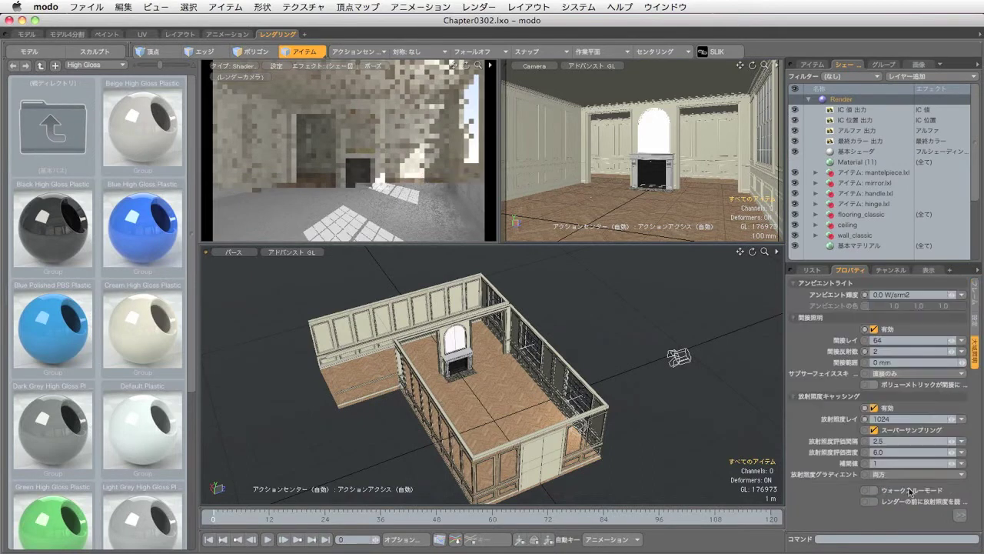
Set the irradiance rays (放射照度レイ) to 512 and the interpolation value (補間値) to 2.
left_click(908, 419)
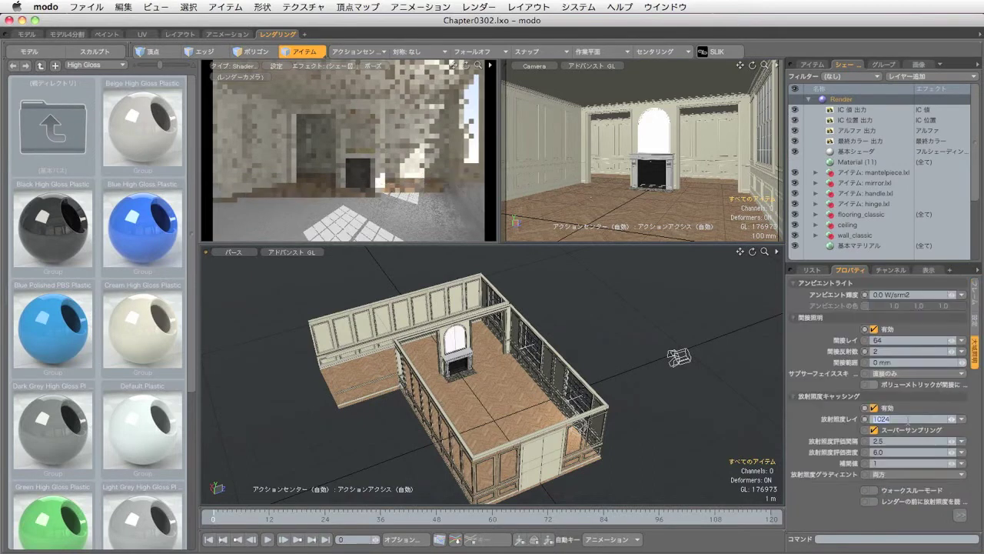
type("512")
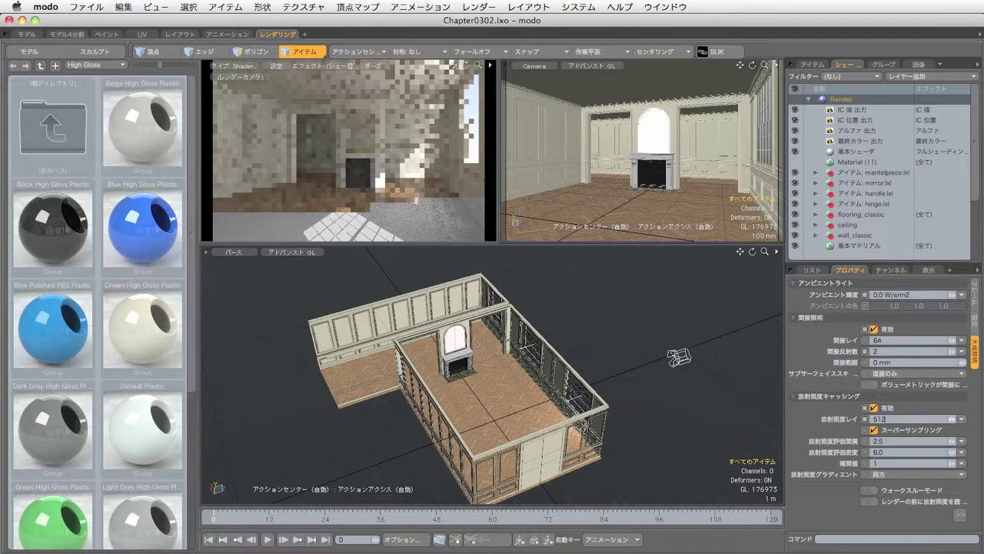
key("Return")
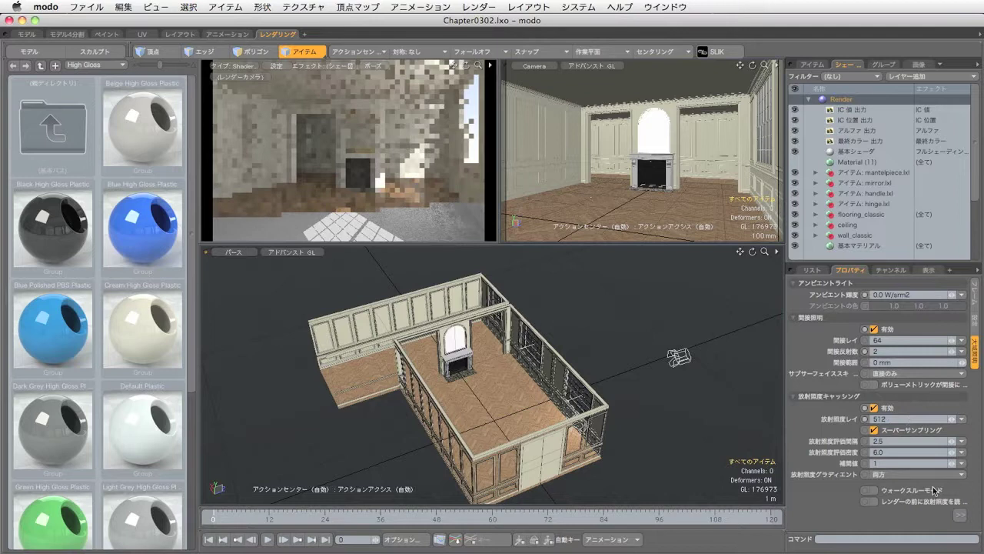
left_click(879, 463)
type("2")
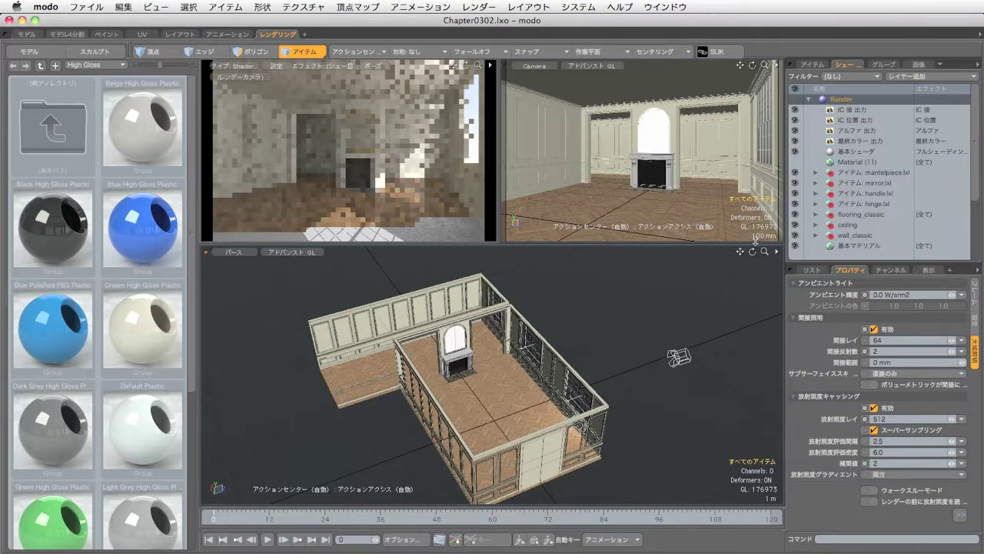
Render the frame, save the rendered image to disk, and close the render window.
left_click(477, 6)
left_click(483, 21)
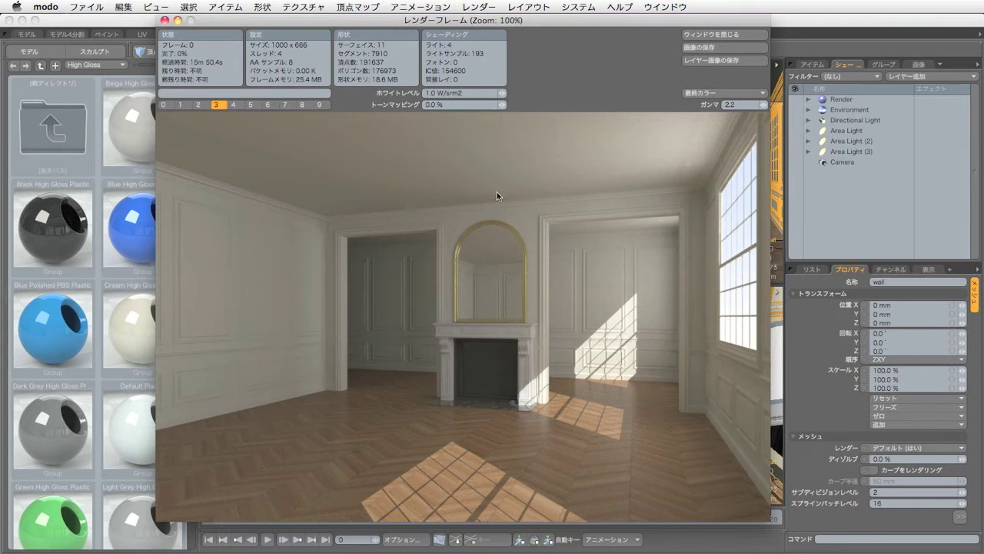
left_click(706, 47)
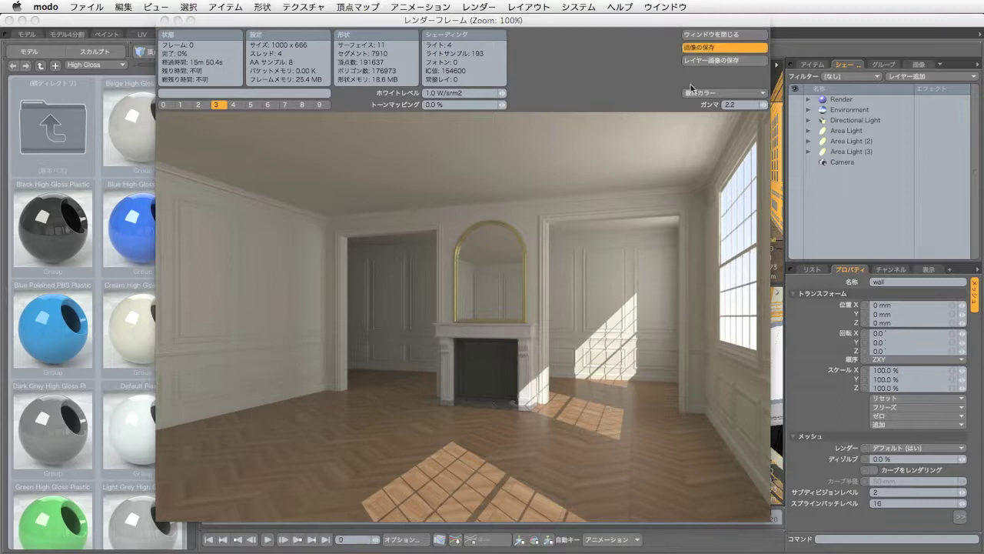
left_click(766, 411)
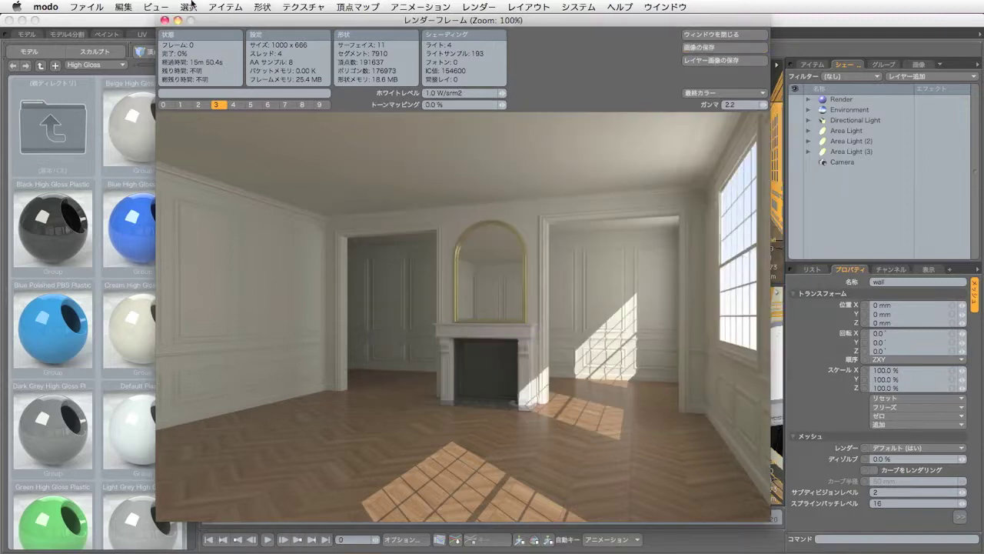
left_click(164, 20)
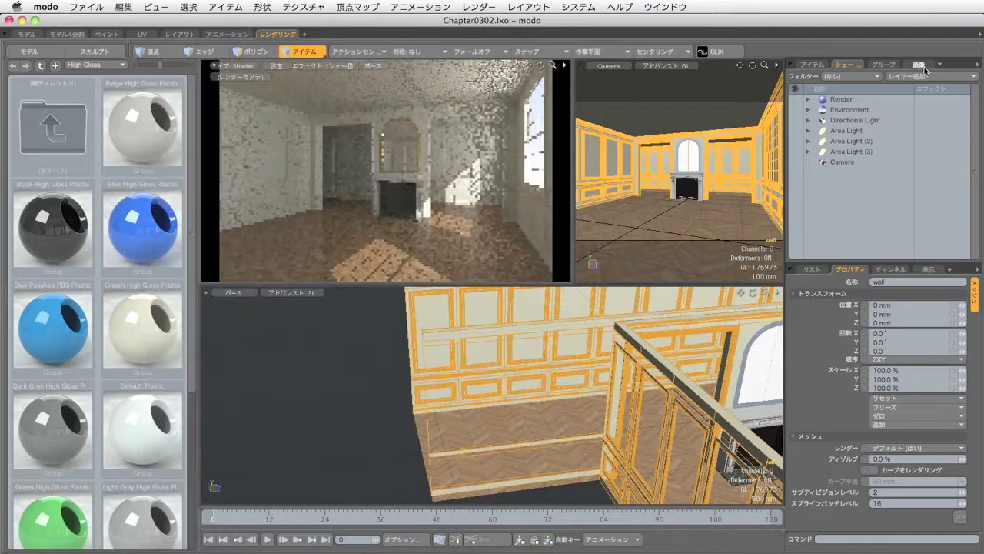
Load the saved render from the Desktop as an image clip and inspect it enlarged in the image preview.
left_click(921, 67)
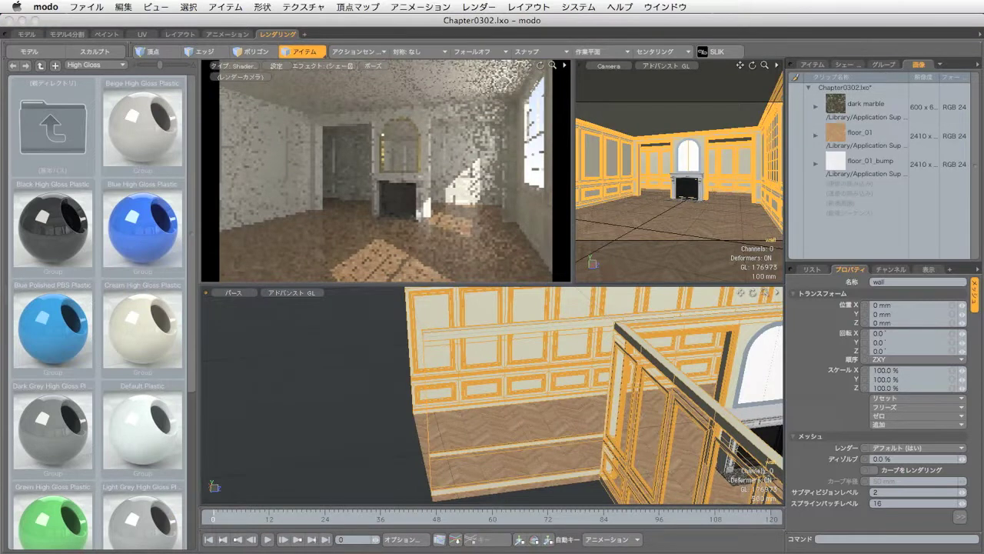
left_click(869, 185)
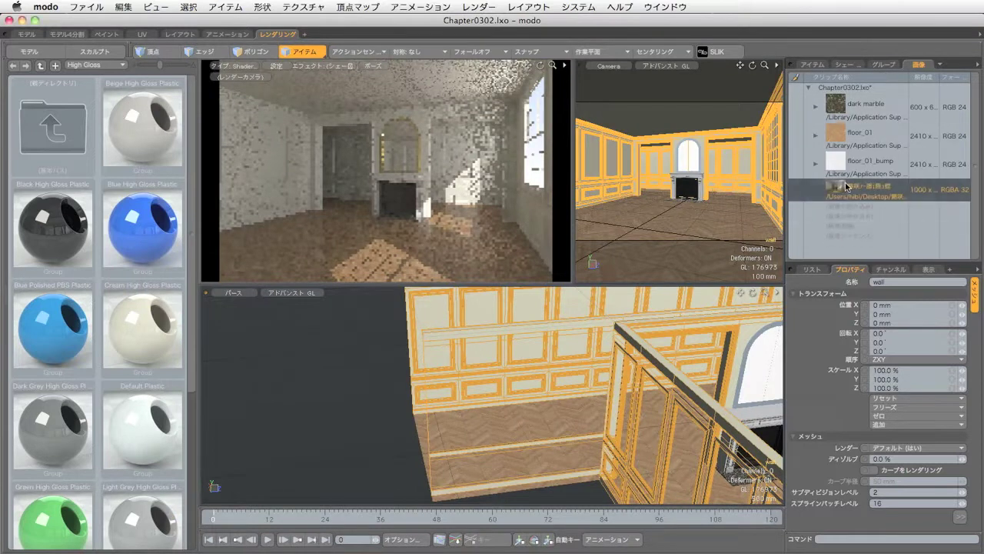
double_click(869, 185)
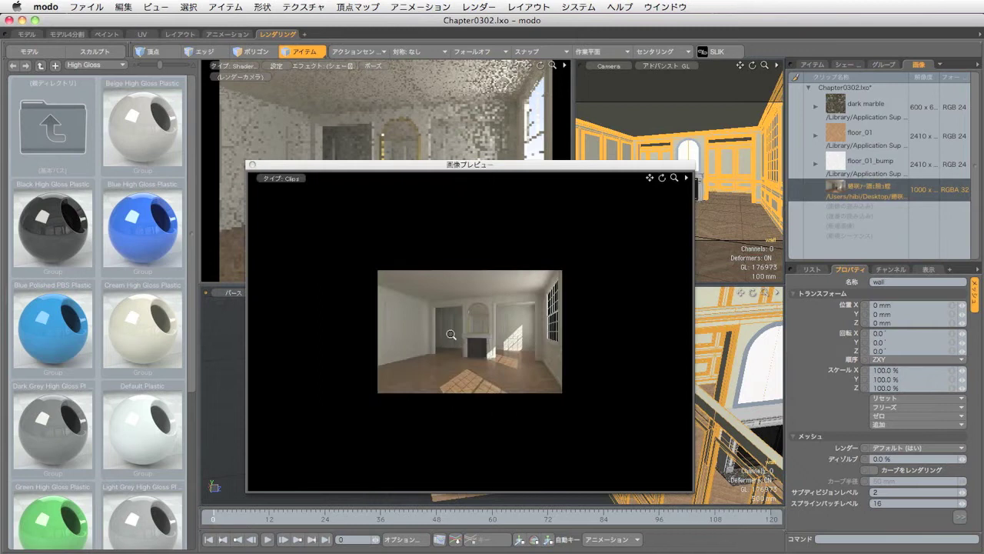
scroll(459, 342, "up", 5)
left_click_drag(556, 336, 492, 339)
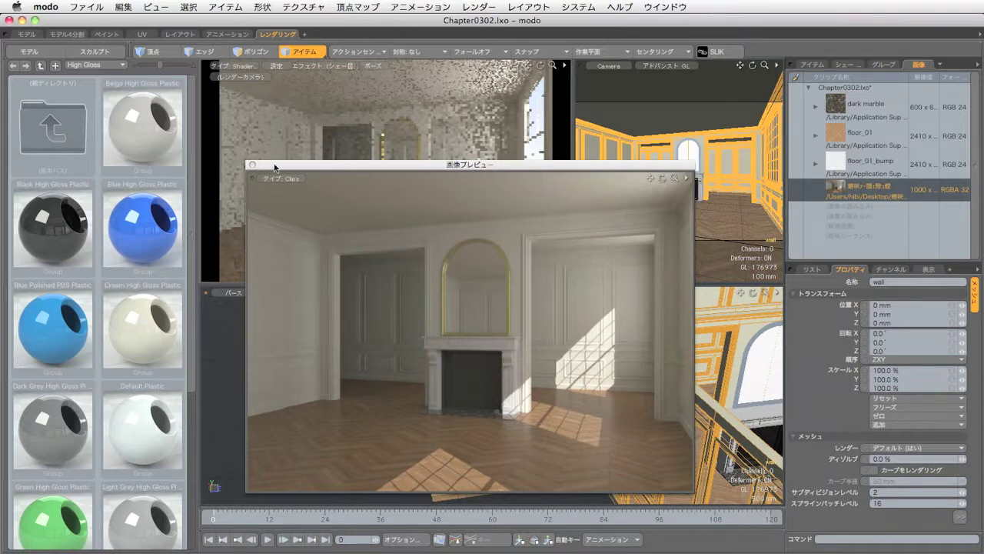
left_click_drag(293, 177, 295, 196)
left_click(253, 183)
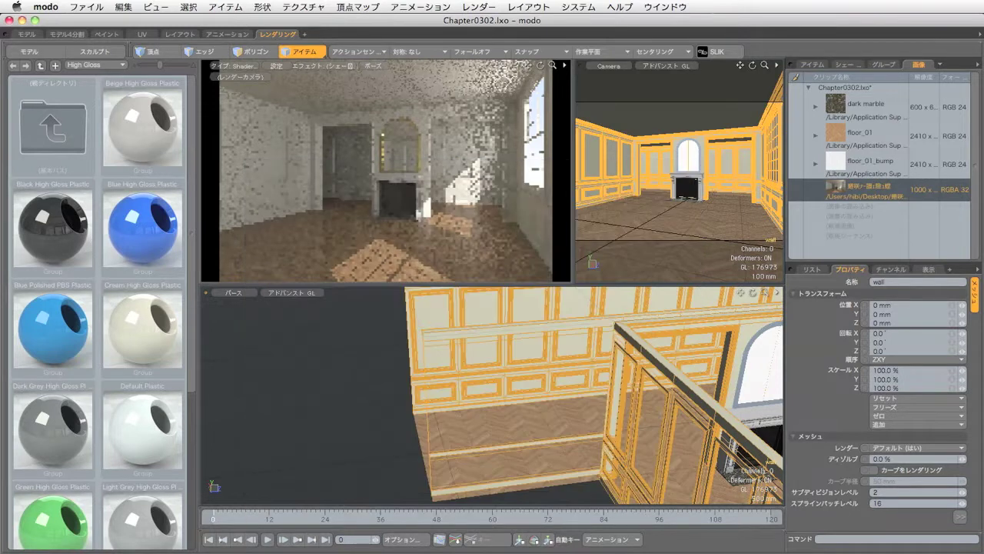
Disable indirect illumination (間接照明) in the Render item's global illumination settings.
left_click(852, 66)
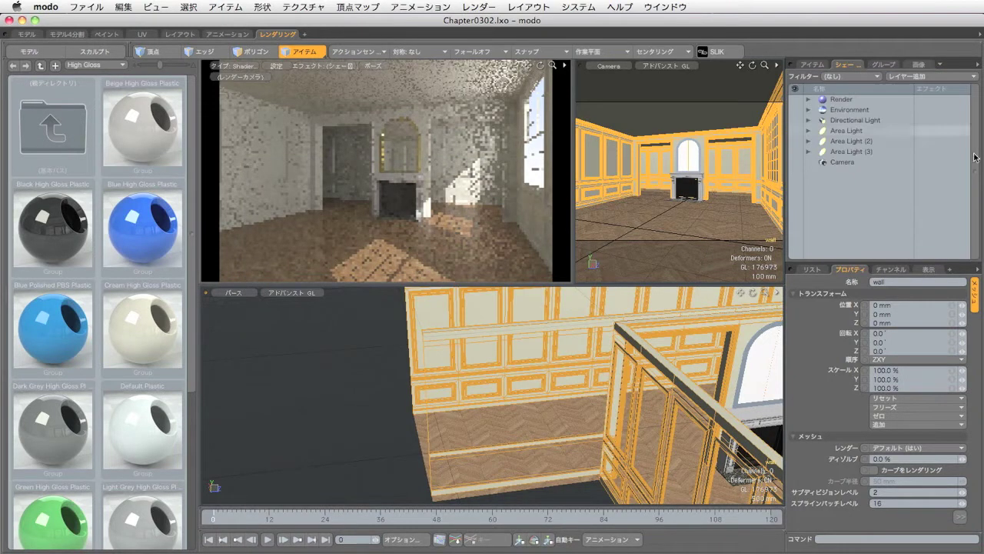
left_click(846, 100)
left_click(873, 328)
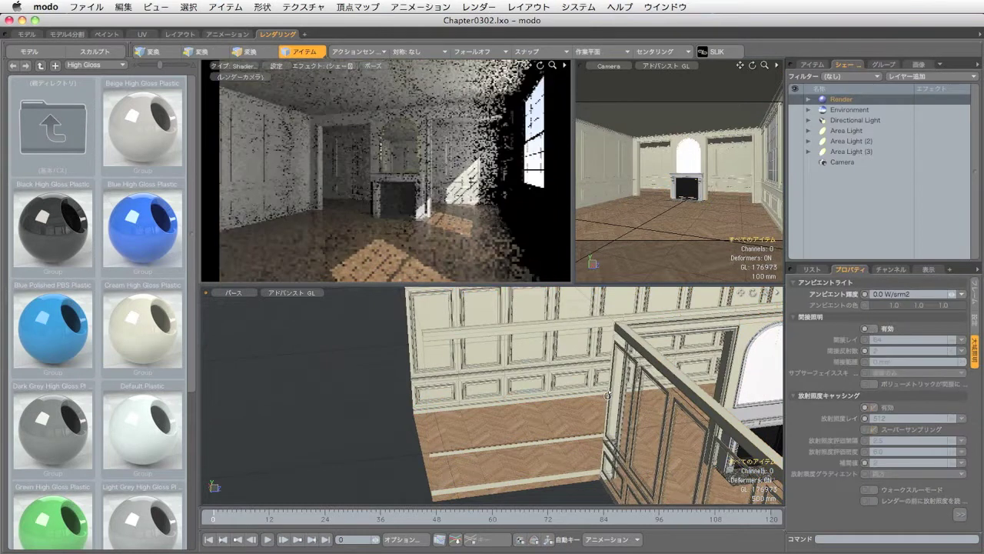
Enlarge the perspective viewport and duplicate Area Light (2) beside the window wall.
left_click_drag(607, 396, 608, 415, "alt")
left_click_drag(549, 285, 549, 165)
left_click_drag(492, 339, 542, 343, "alt")
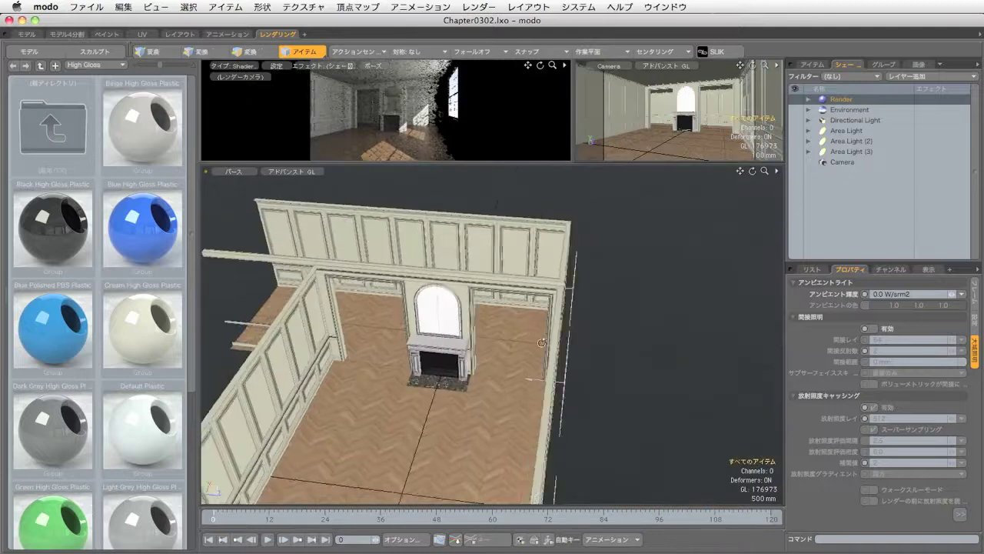
left_click(847, 140)
left_click_drag(578, 292, 608, 338, "alt")
right_click(871, 143)
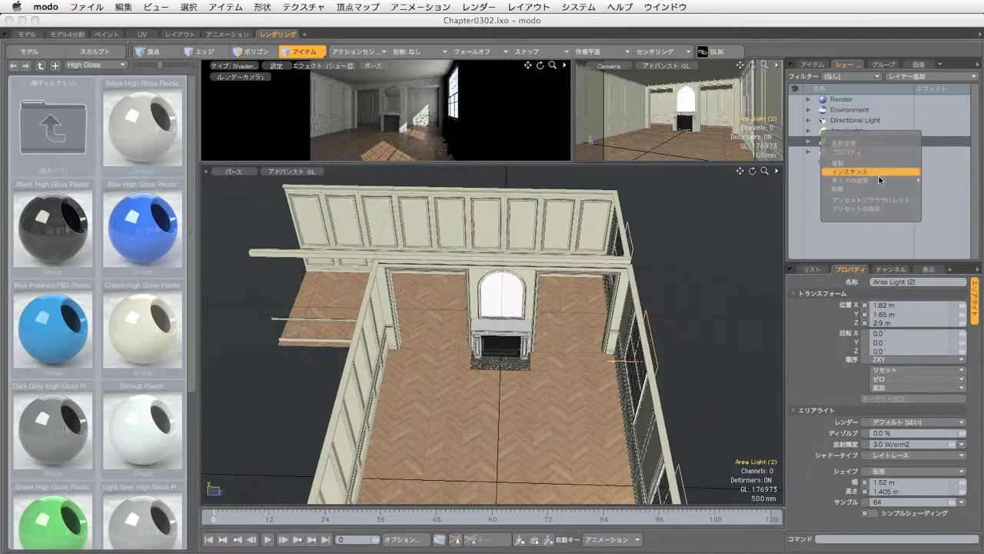
left_click(875, 163)
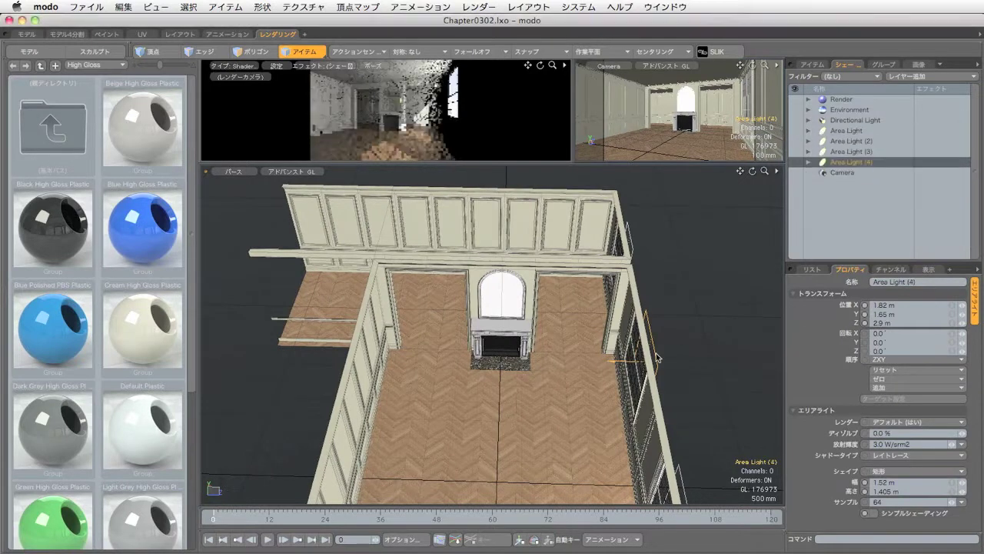
Move the duplicated area light to the open end of the corridor behind the fireplace and turn it to -180° about Y.
key("y")
left_click_drag(660, 356, 323, 341)
key("e")
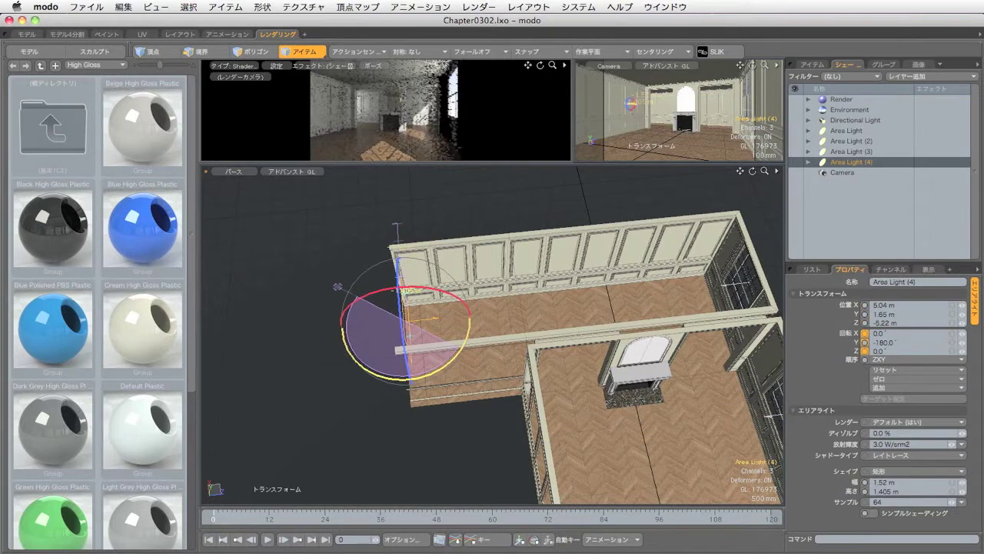
Resize Area Light (4) to about 2.44 m by 2.445 m and move it to Y 1.33 m, Z -5.54 m to cover the corridor opening.
left_click_drag(492, 385, 552, 234, "alt")
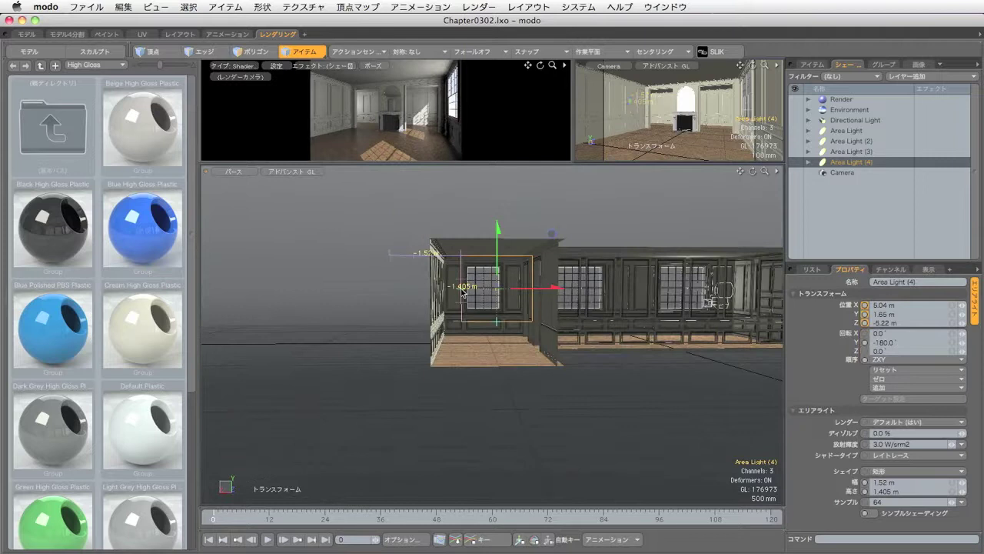
left_click_drag(457, 339, 496, 346)
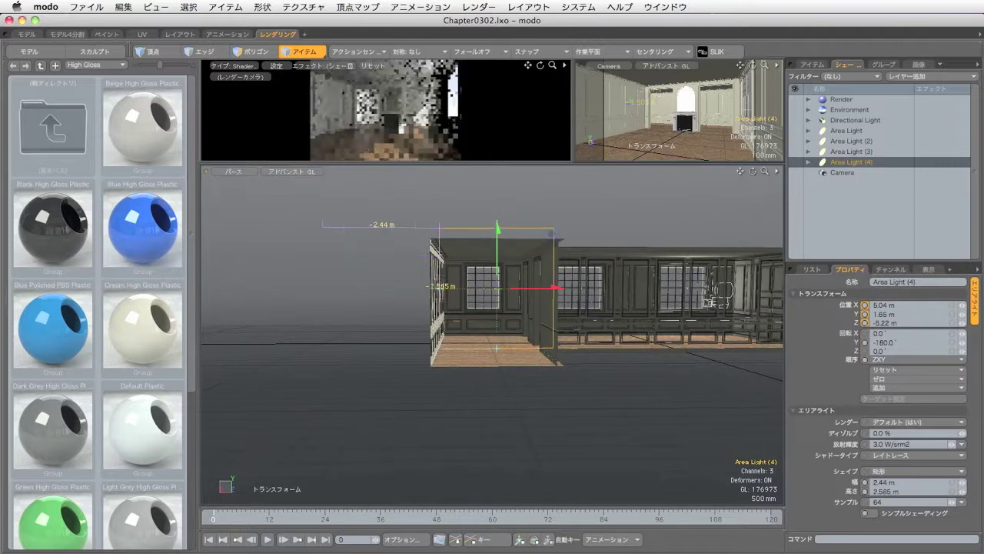
left_click_drag(497, 231, 498, 246)
left_click_drag(492, 308, 616, 443, "alt")
left_click_drag(383, 438, 555, 298, "alt")
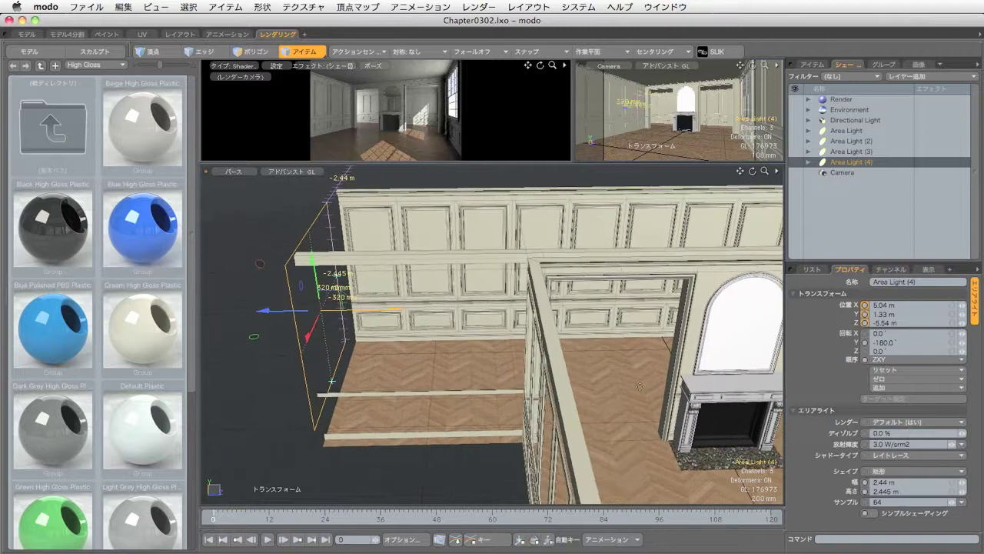
key("space")
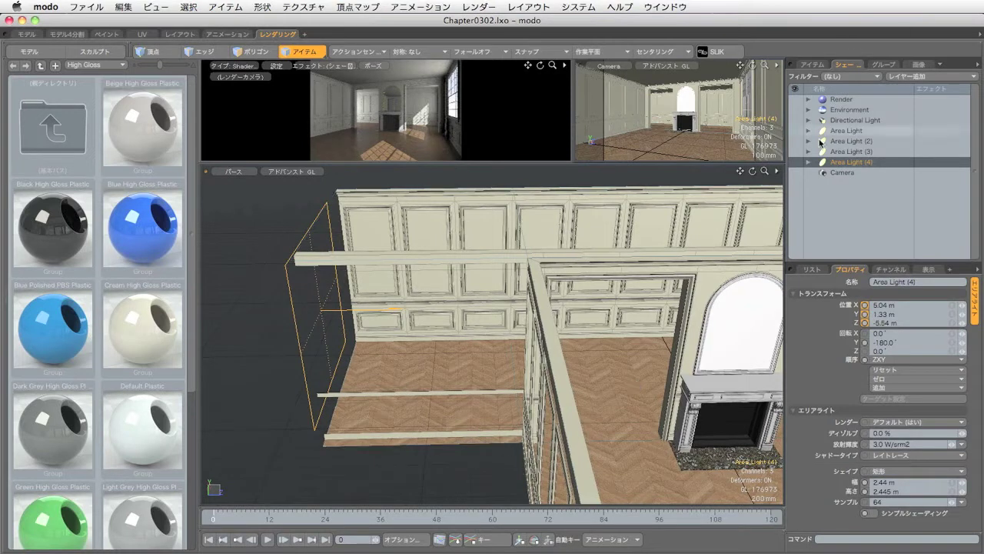
Place Area Light (4) below Area Light (3) in the item list and hide all other lights to isolate its effect in an enlarged preview.
left_click(813, 64)
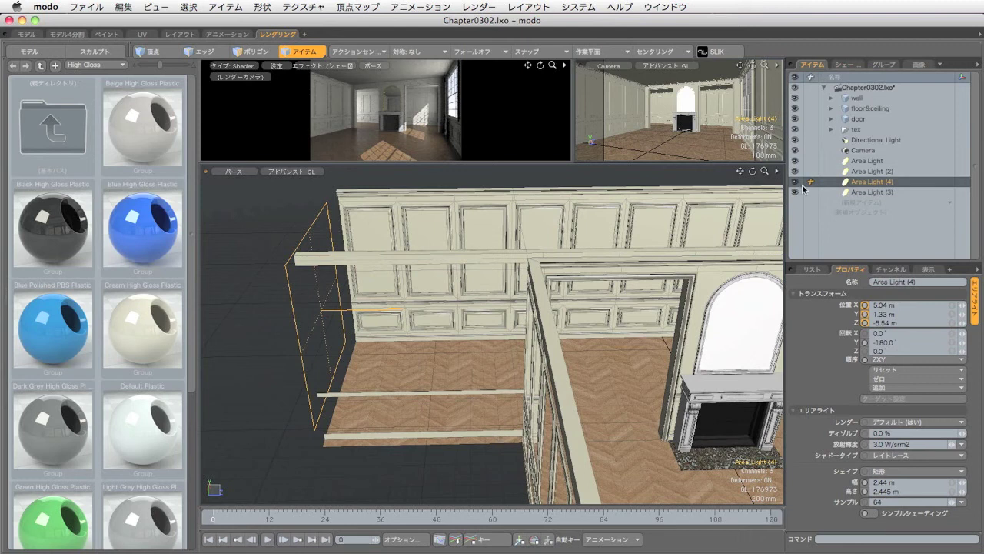
left_click_drag(869, 182, 884, 196)
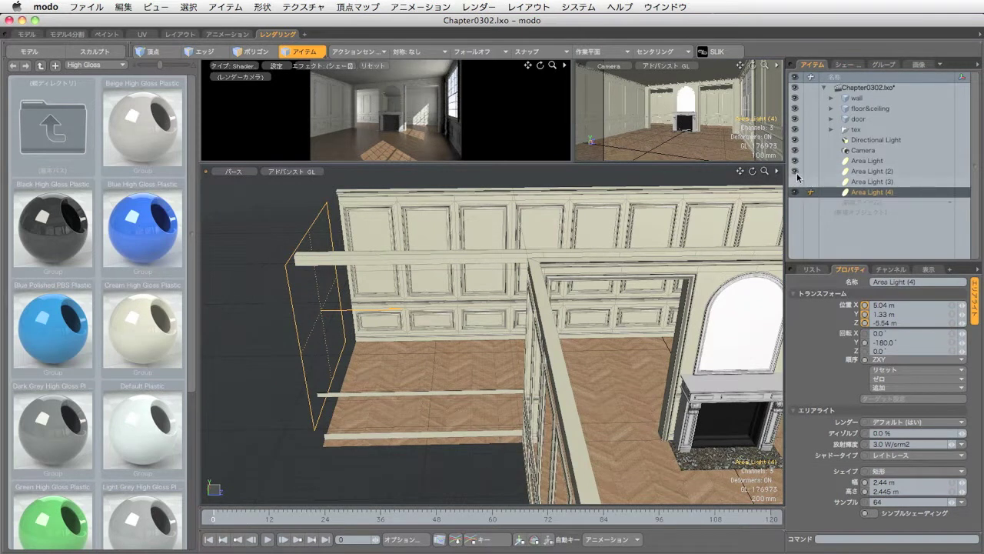
left_click(795, 172)
left_click(795, 161)
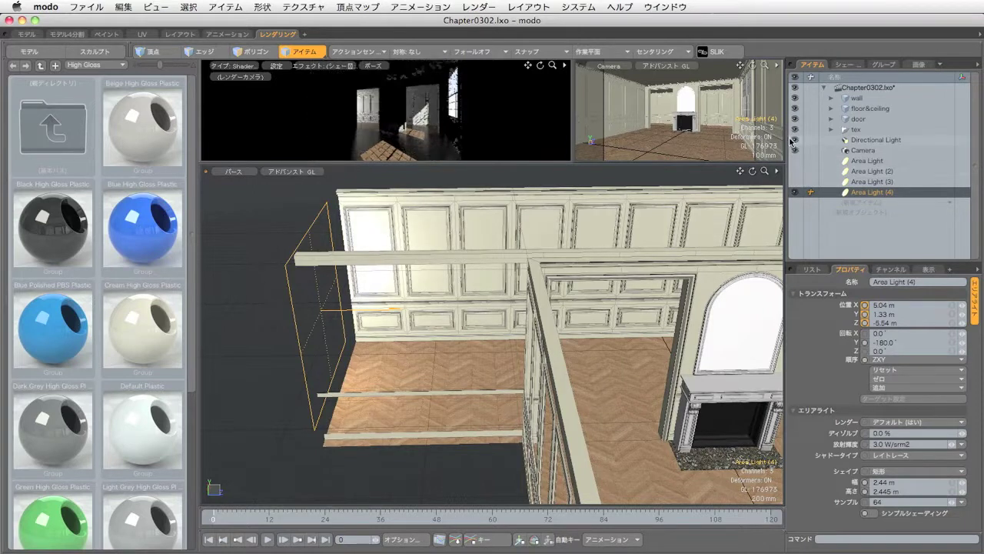
left_click(795, 140)
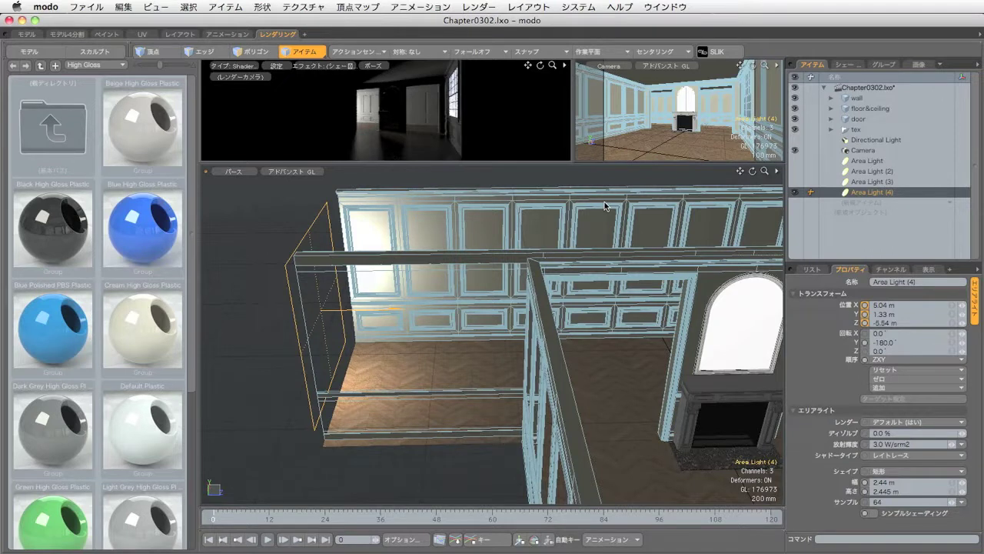
left_click_drag(525, 161, 644, 308)
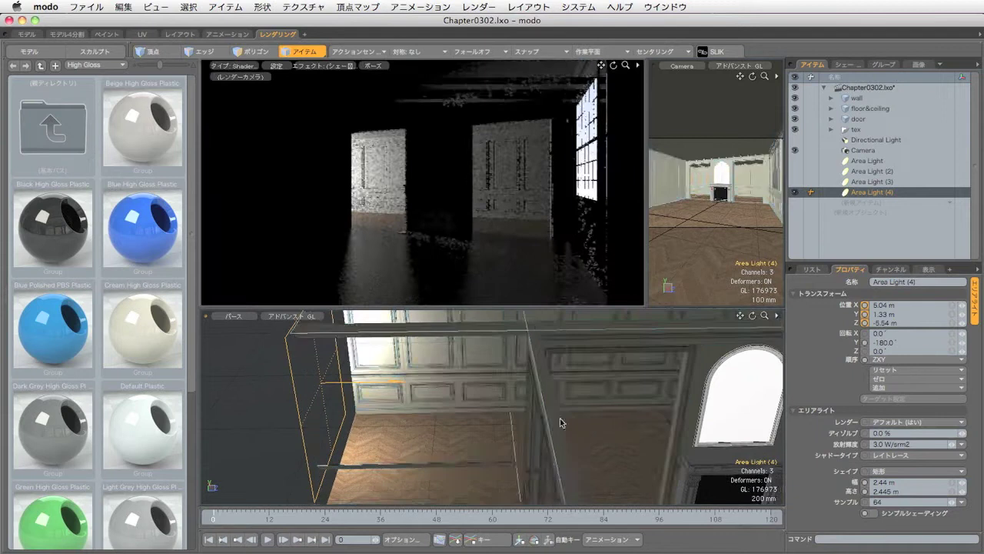
Angle Area Light (4) to -116.5° about Y and move it outside the corridor opening to X 4.28 m, Z -6.54 m.
left_click_drag(571, 405, 607, 426, "alt")
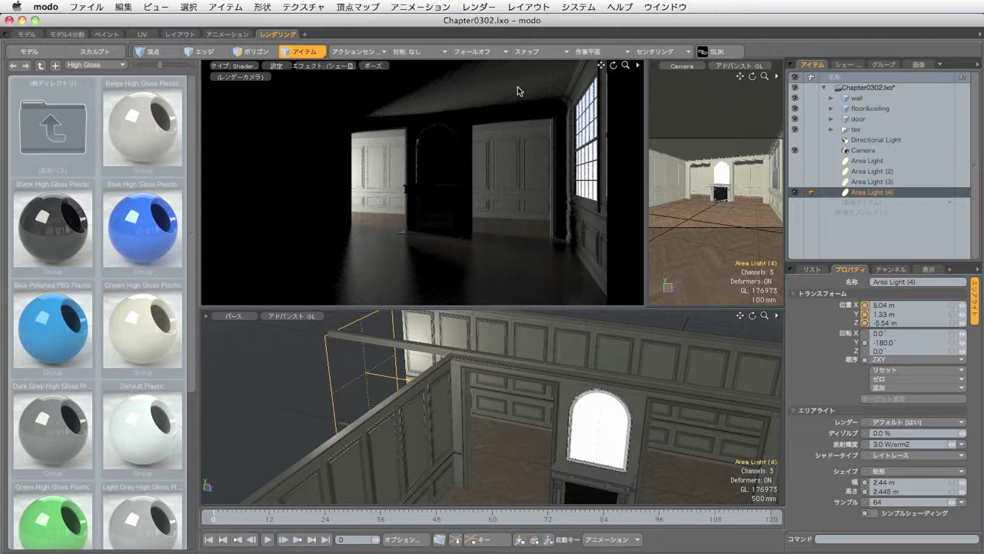
left_click_drag(518, 339, 504, 453, "alt")
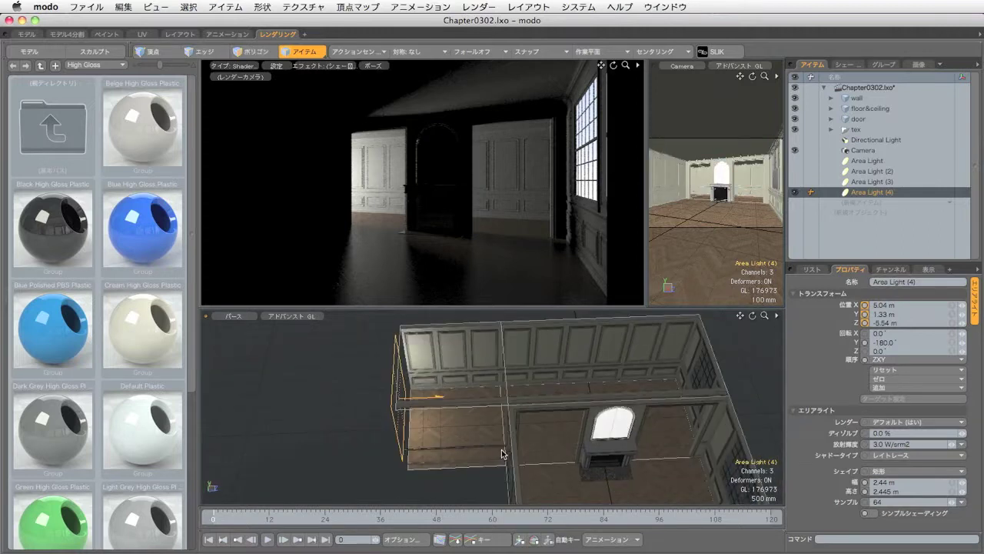
key("e")
left_click_drag(412, 440, 483, 406)
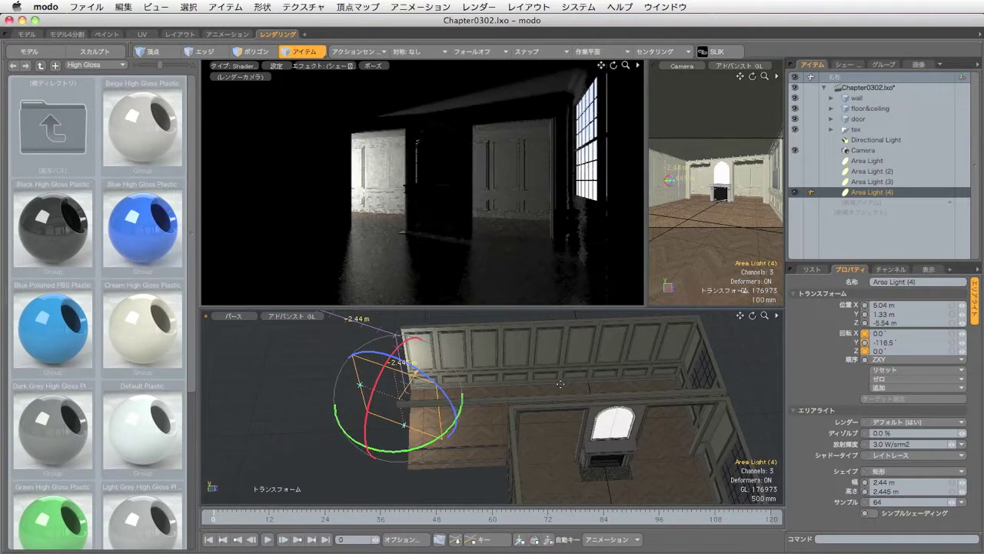
key("w")
left_click_drag(561, 382, 548, 397, "alt")
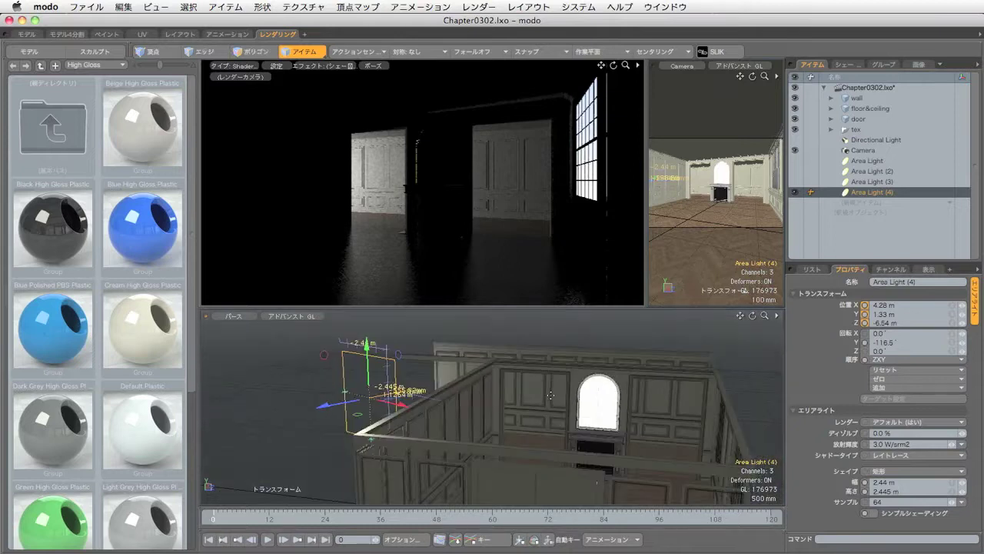
key("q")
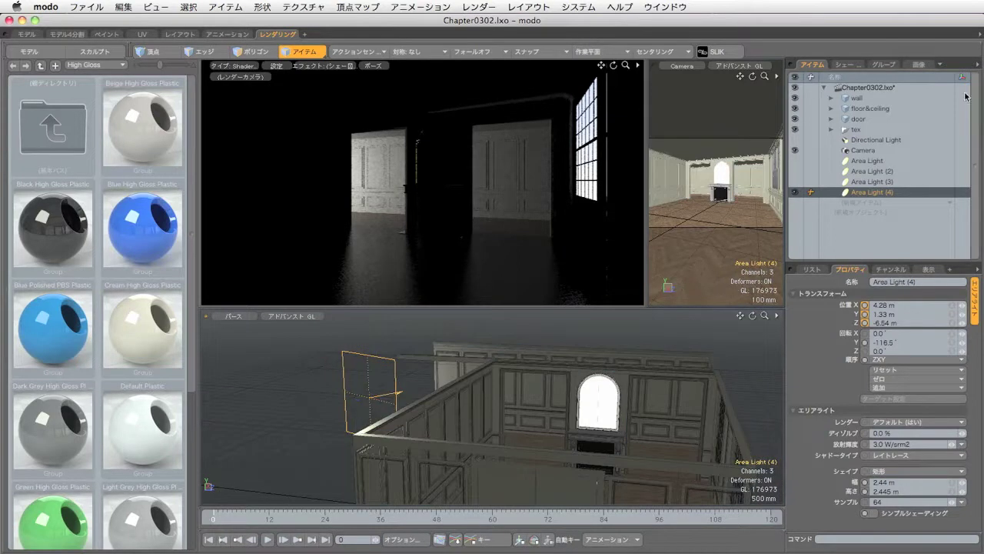
Make the directional light and the other area lights visible again, and reduce the height of the render preview.
left_click_drag(794, 143, 805, 189)
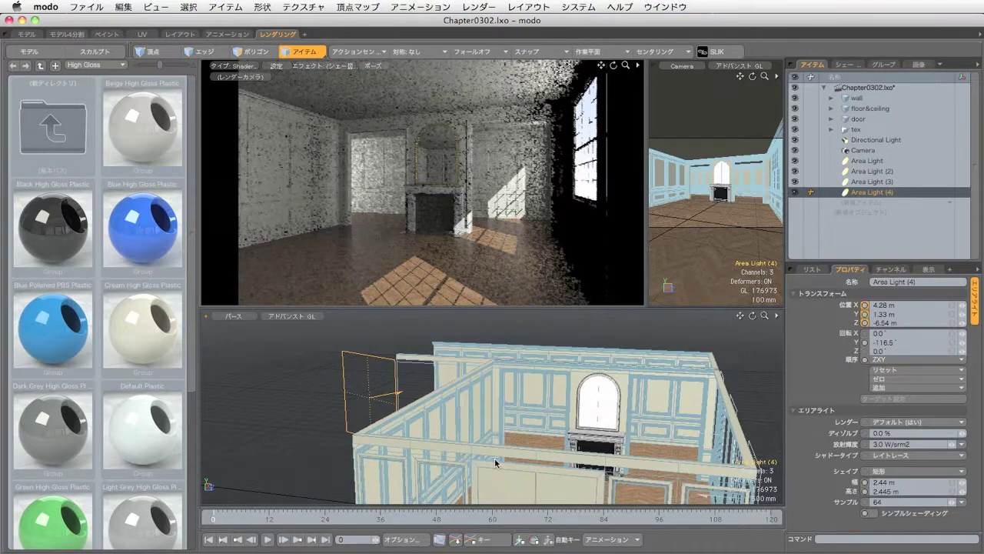
left_click_drag(645, 309, 648, 261)
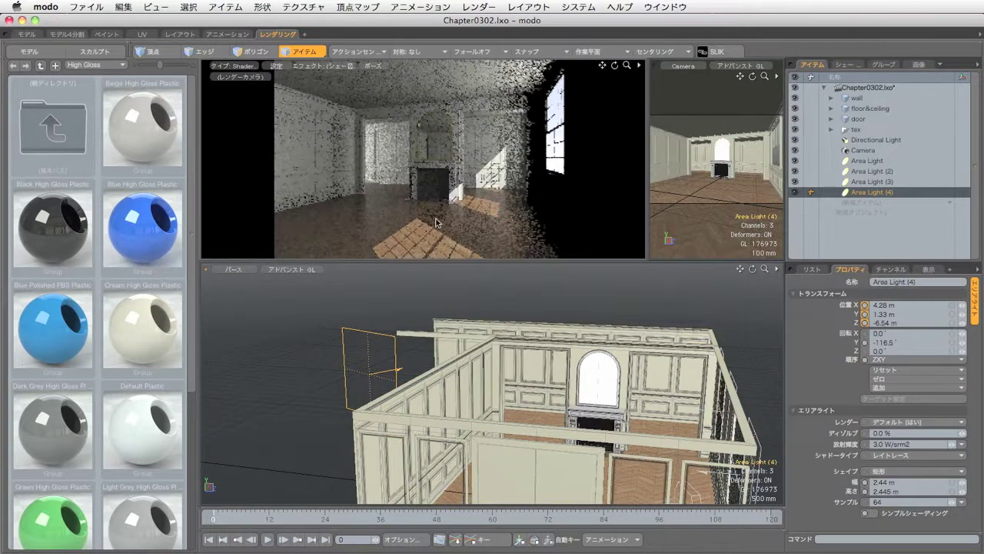
Set the radiance of Area Light (4) to 4.0 W/srm2.
left_click(919, 445)
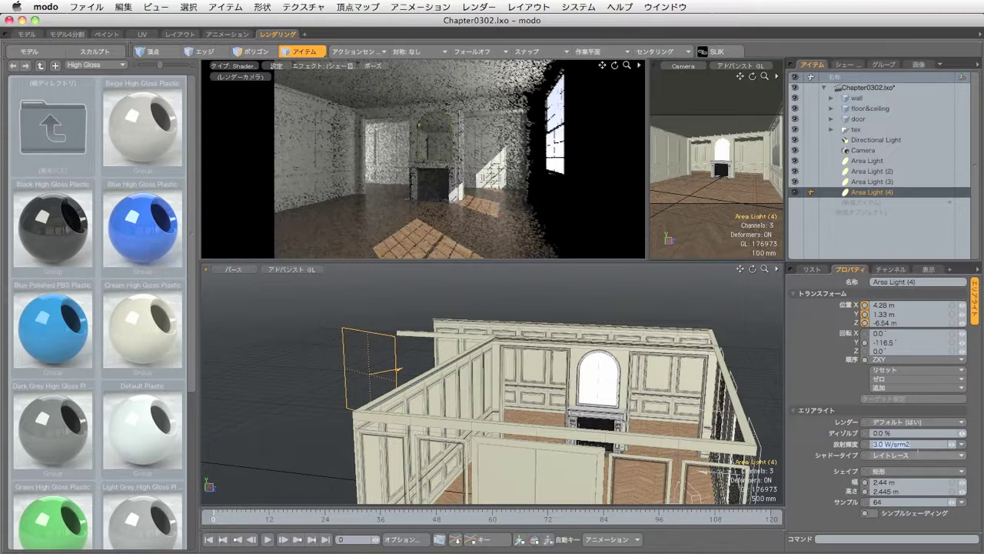
type("4")
key("Return")
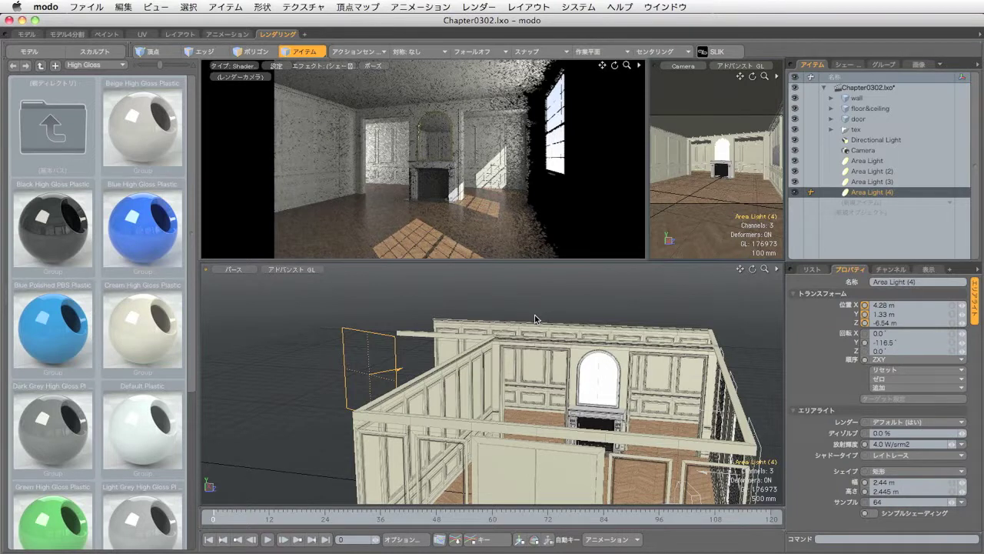
left_click_drag(535, 319, 569, 373, "alt")
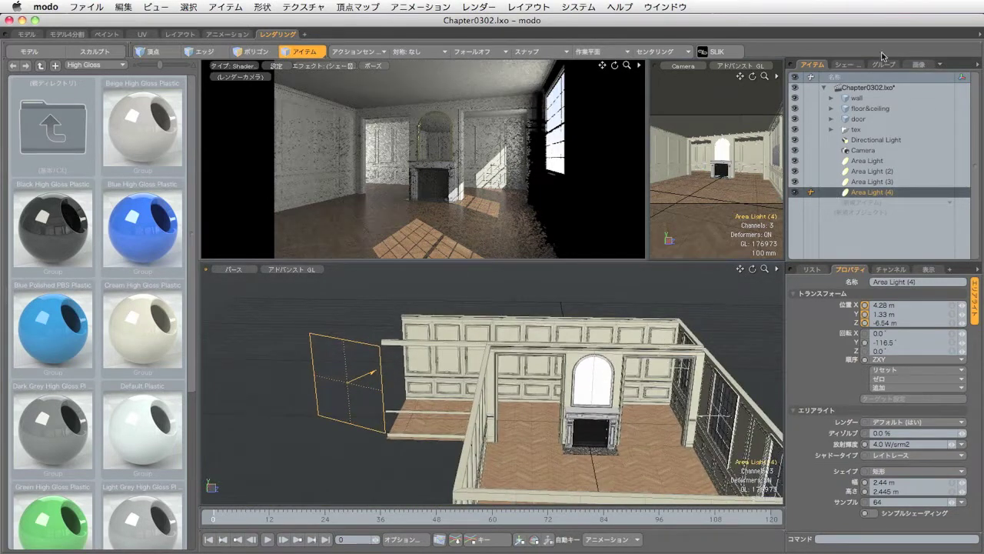
Give Area Light (4)'s light material a pale blue colour of 0.52, 0.68, 1.0 from the saved swatches.
left_click(858, 68)
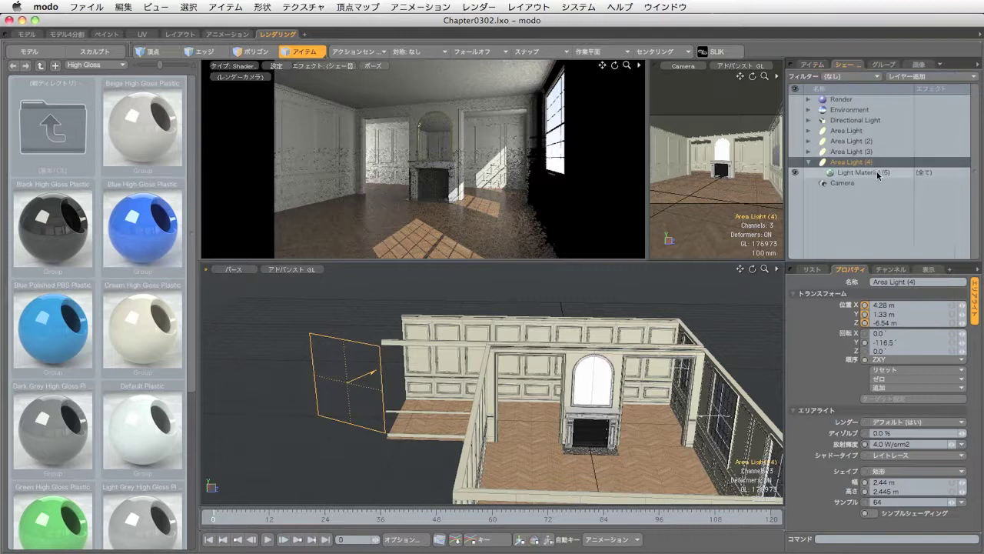
left_click(875, 173)
left_click_drag(458, 389, 471, 391, "alt")
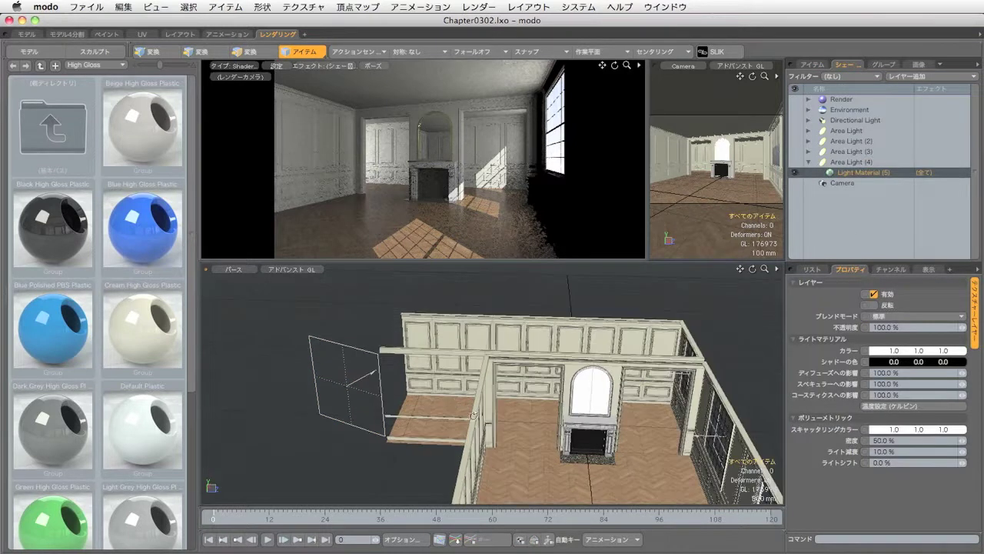
left_click(679, 450)
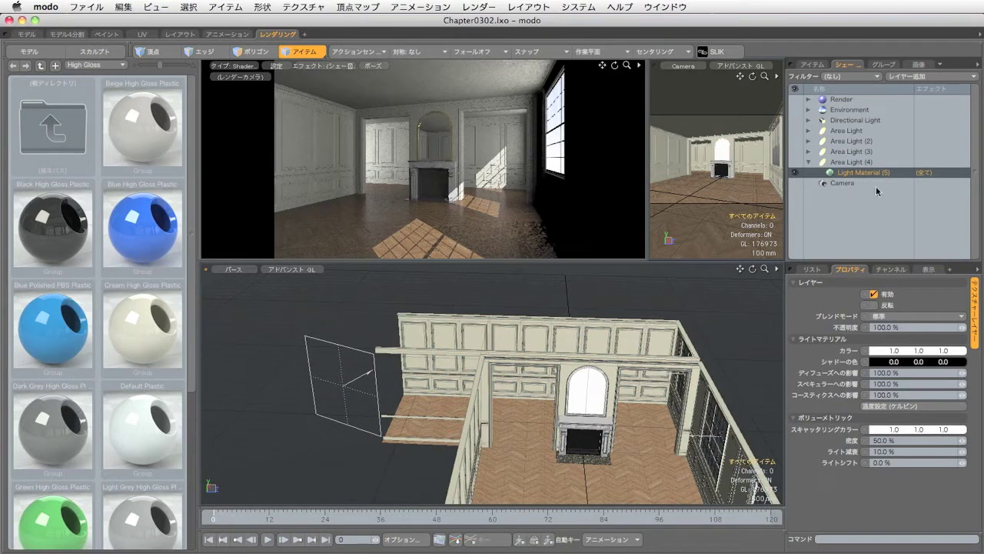
left_click(929, 353)
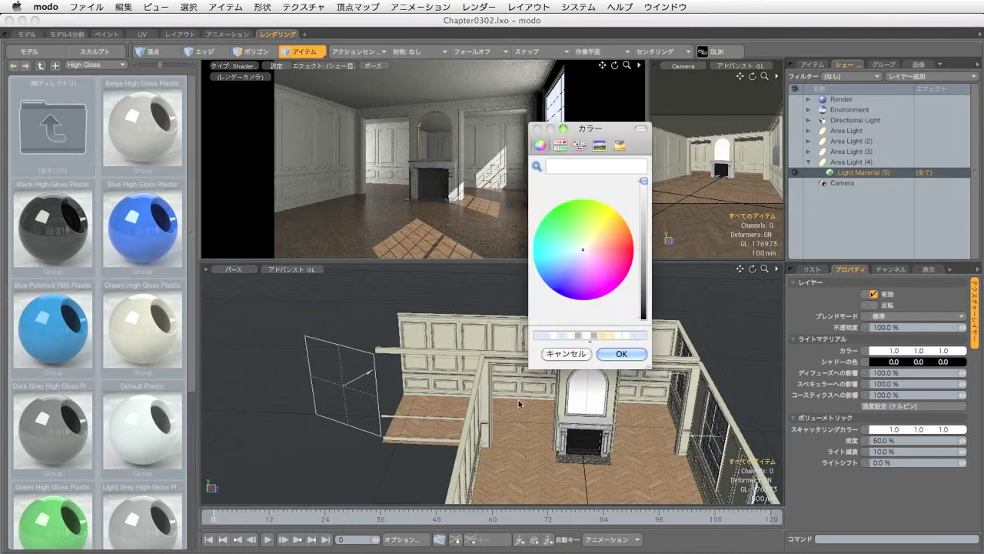
left_click(542, 335)
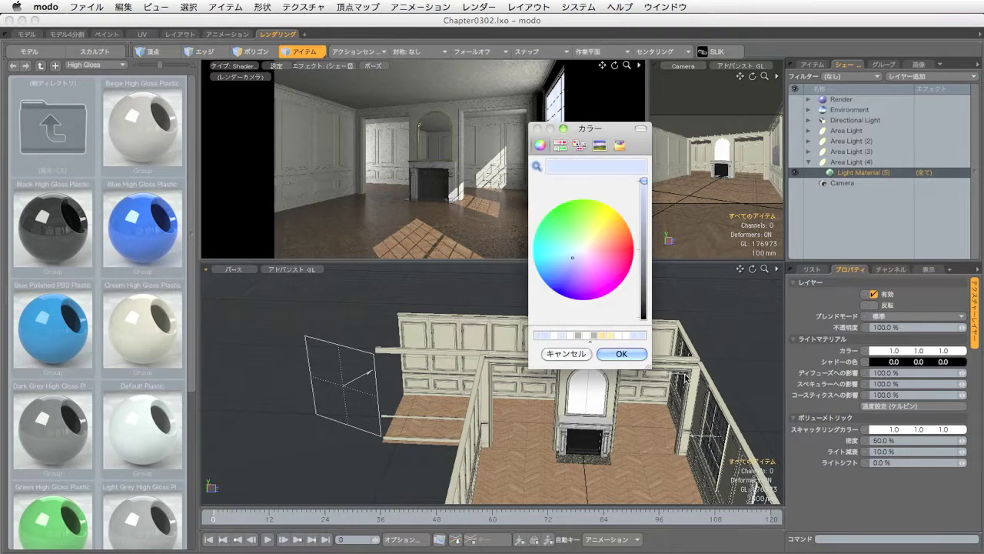
left_click(623, 355)
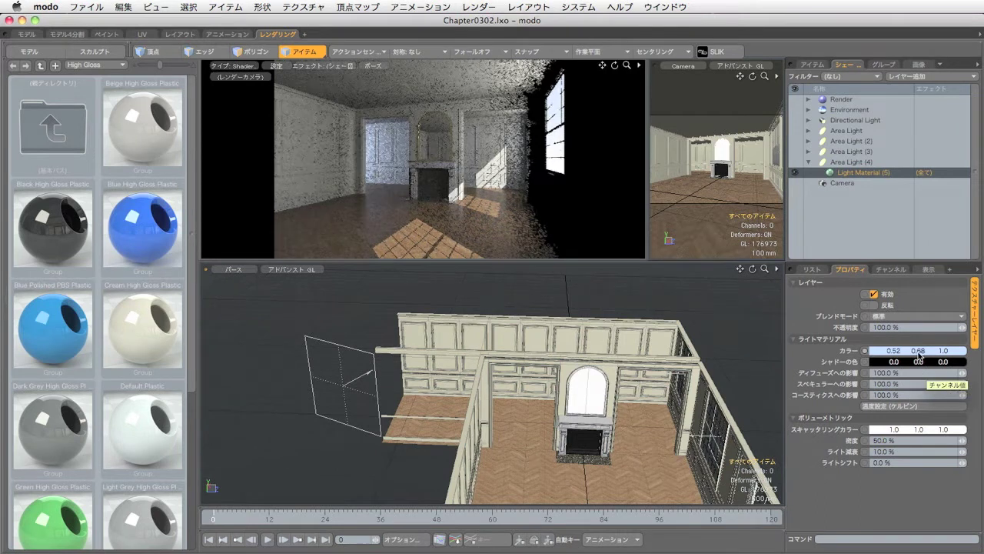
Open the floating colour coordinates palette, place it over the perspective view and enlarge its Color Picker.
left_click(541, 6)
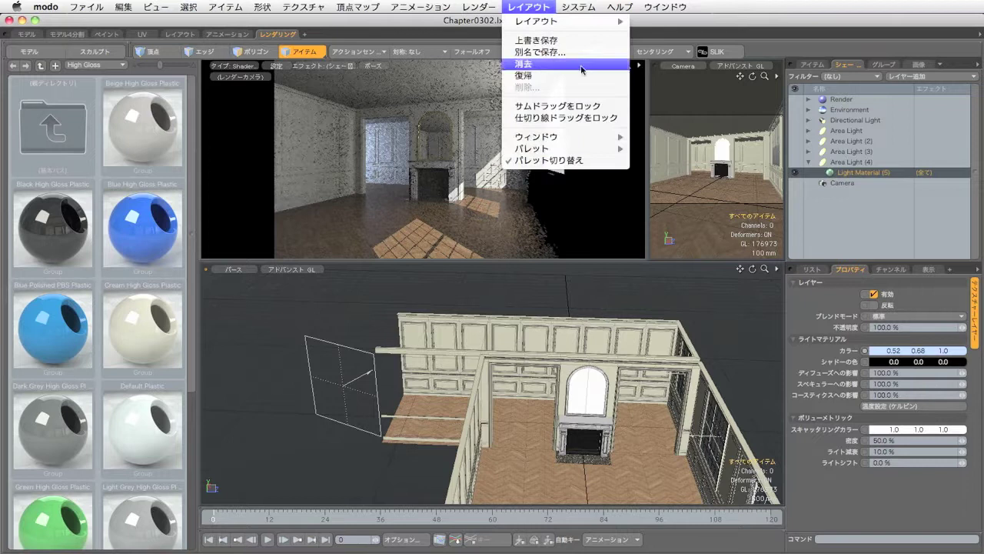
mouse_move(588, 151)
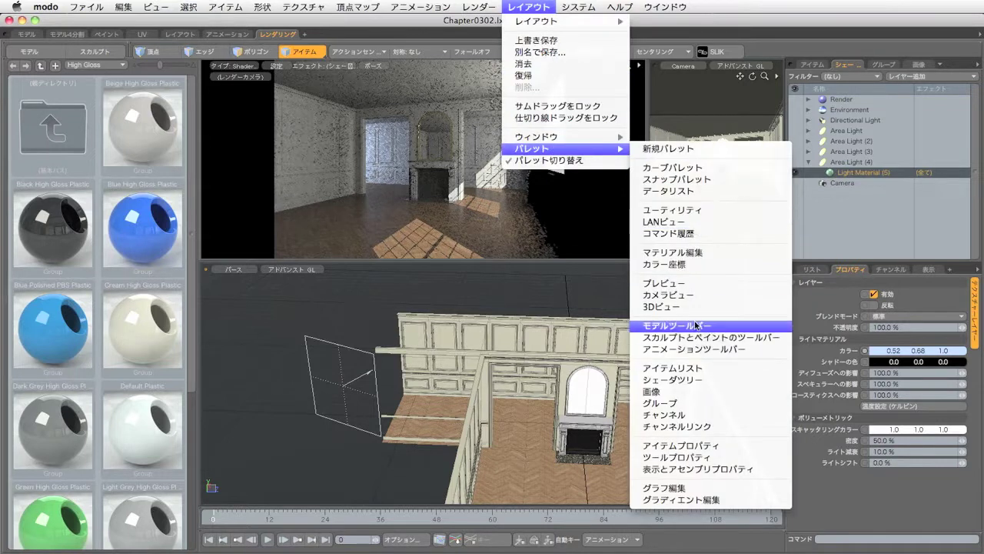
left_click(696, 254)
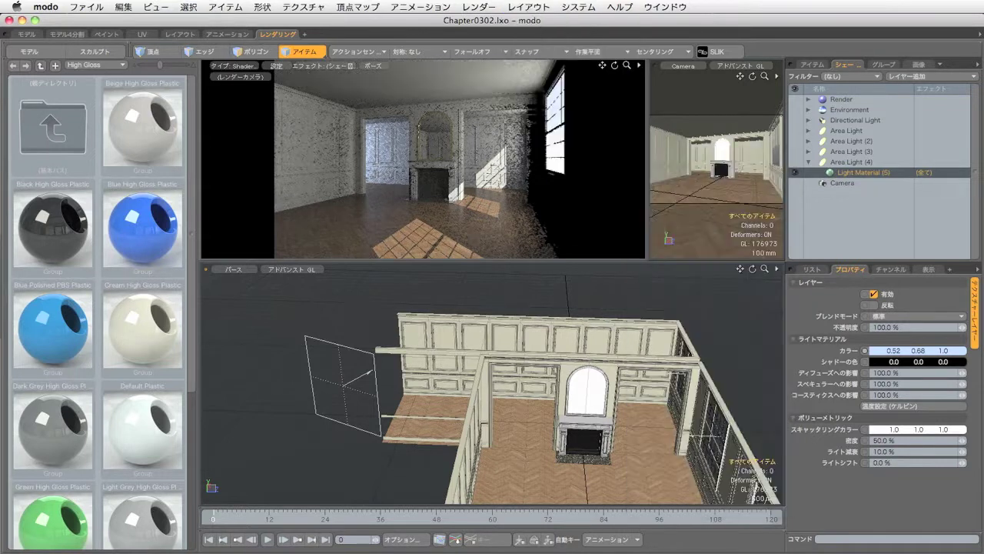
left_click_drag(268, 246, 486, 303)
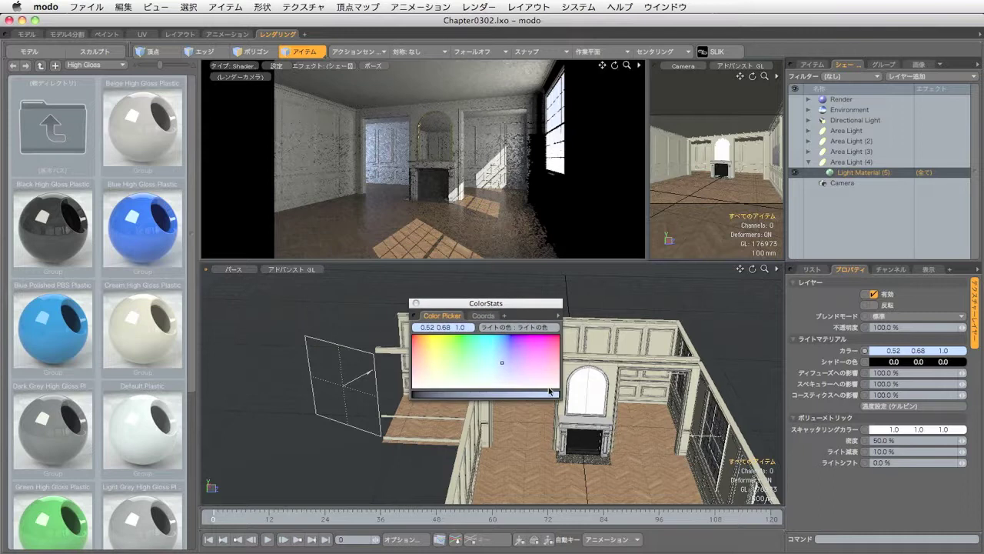
left_click_drag(562, 399, 644, 457)
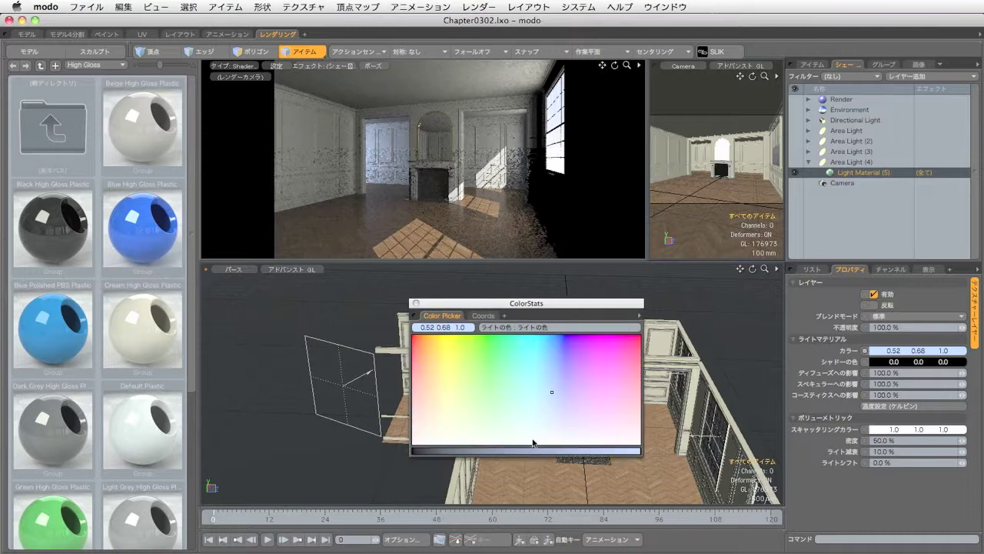
Lighten the light material's colour to 0.63, 0.74, 1.0 and close the colour palette.
left_click(552, 401)
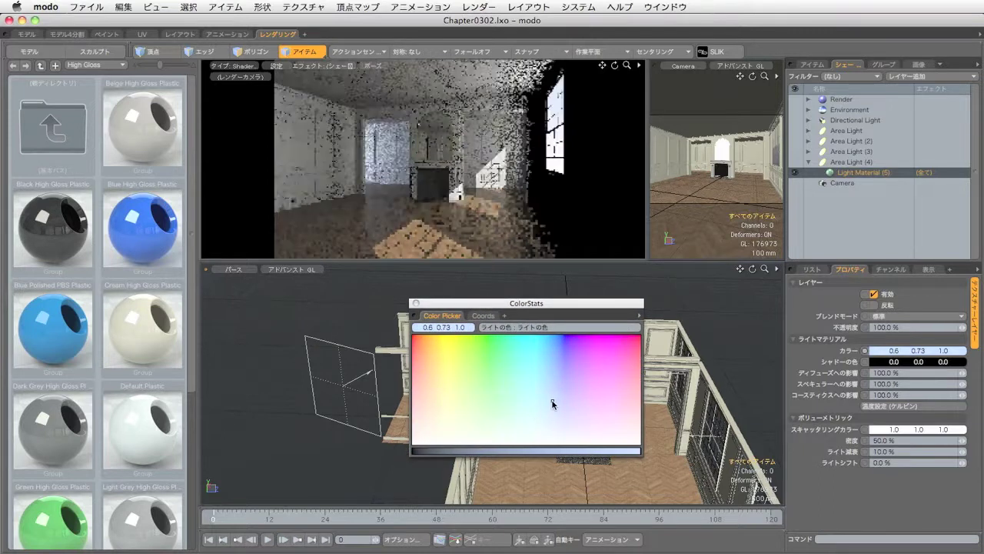
left_click(552, 412)
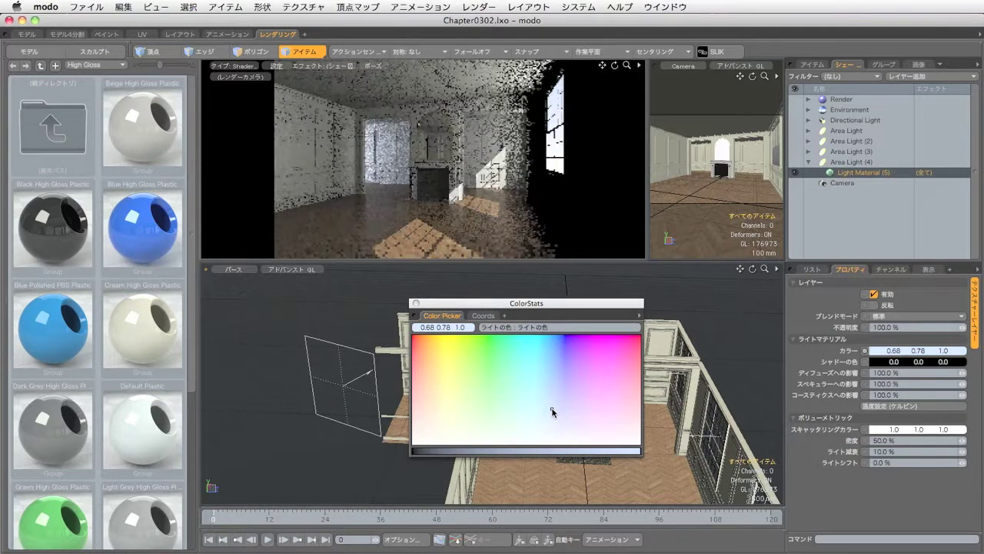
left_click(553, 413)
left_click(553, 408)
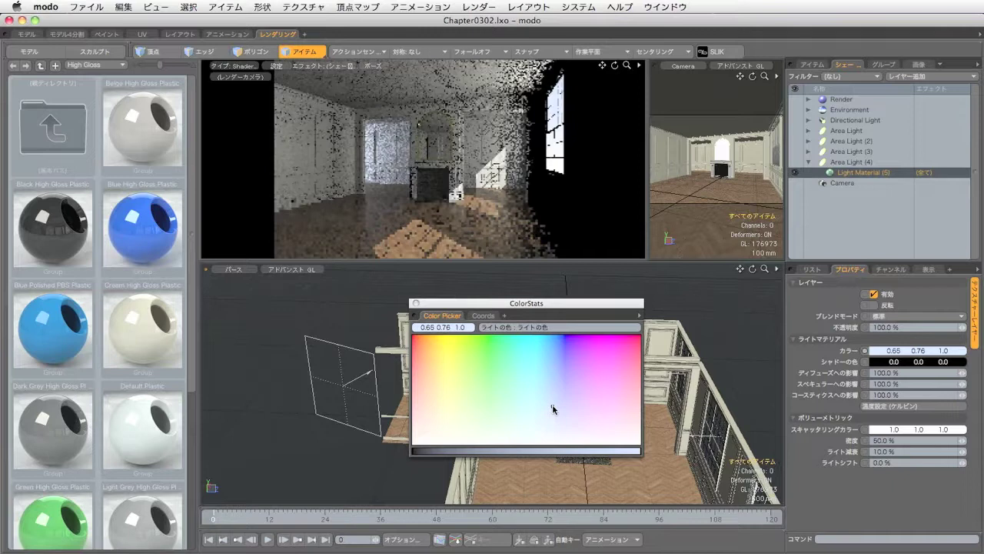
left_click(553, 406)
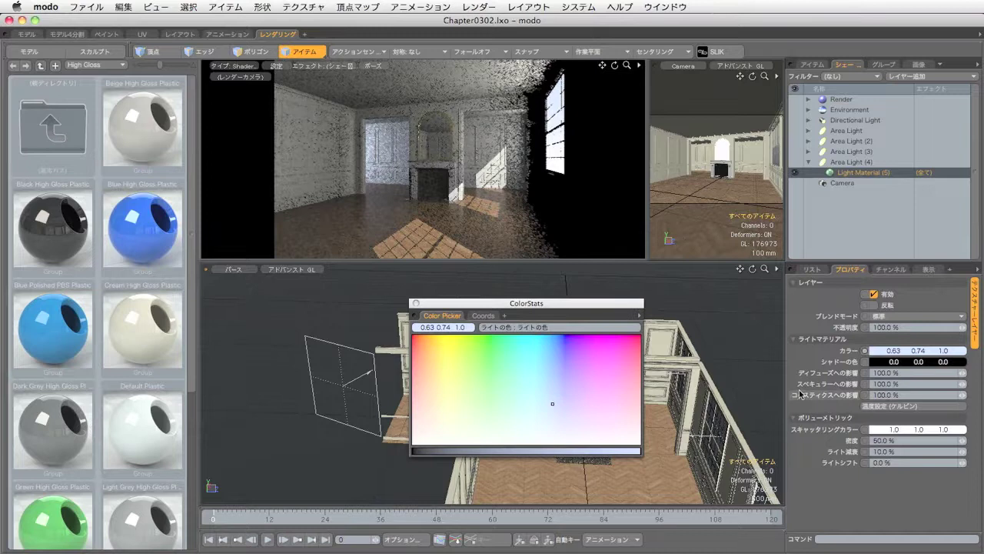
mouse_move(534, 307)
left_mouse_down()
mouse_move(500, 303)
mouse_move(529, 301)
left_mouse_up()
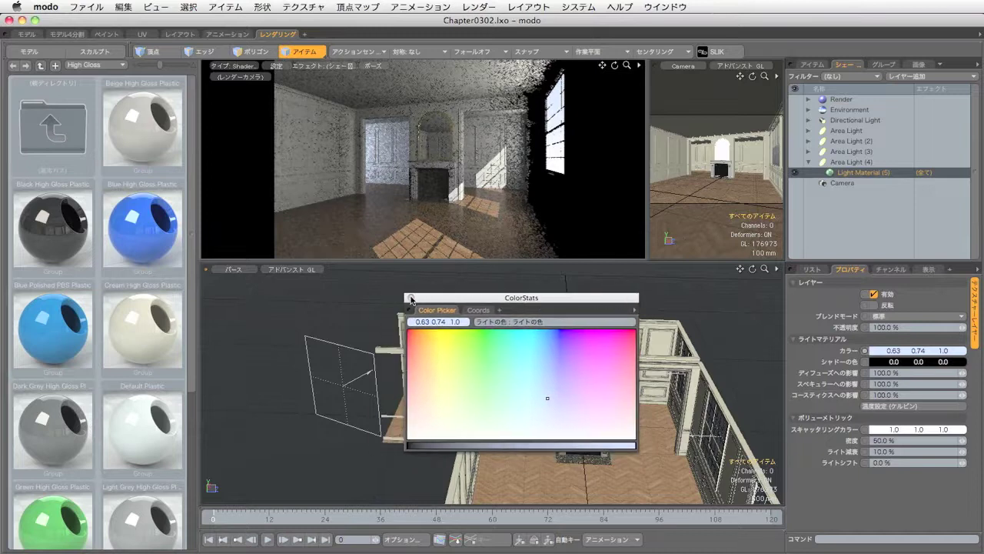
left_click(410, 298)
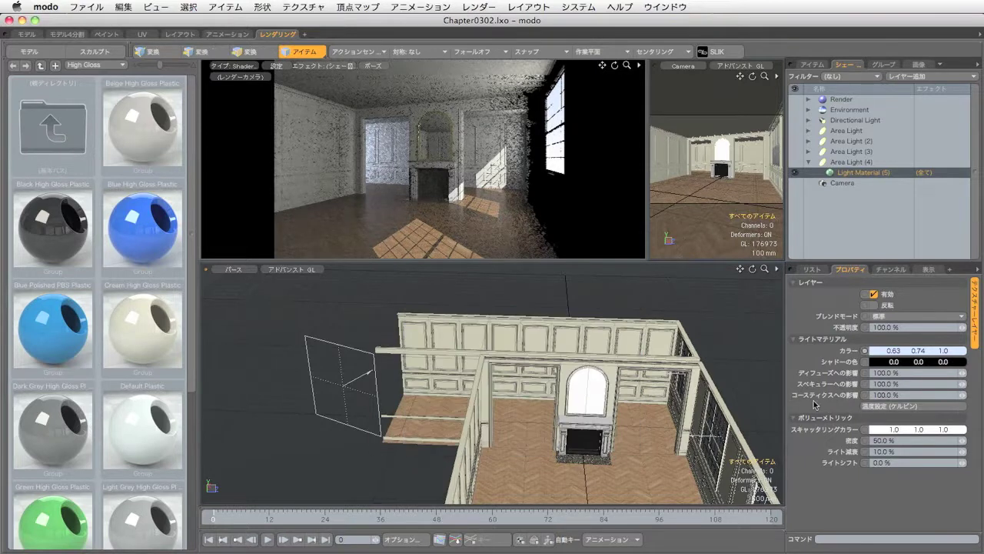
Examine the rendered interior up close in the image preview, and close the preview window.
left_click_drag(631, 385, 593, 420, "alt")
left_click(593, 419)
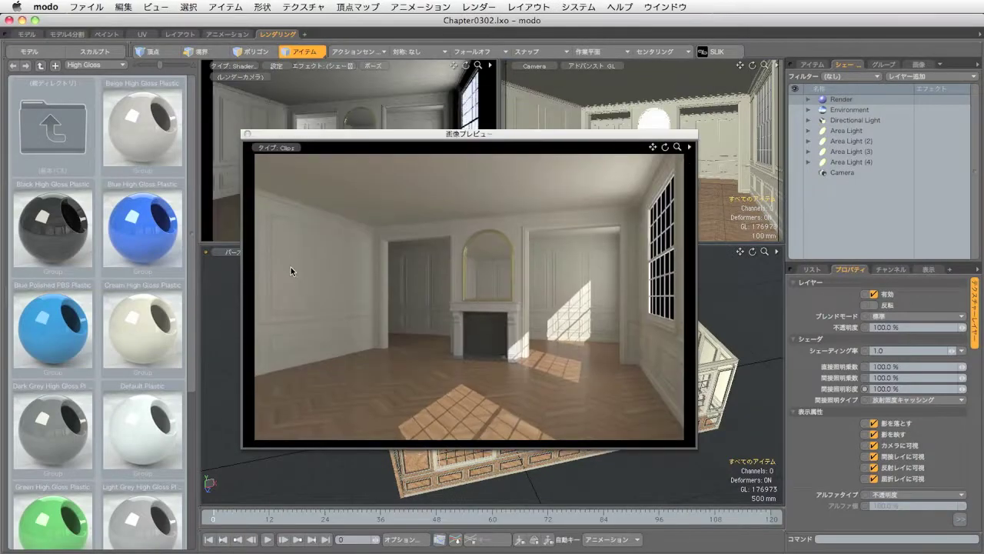
scroll(339, 278, "up", 3)
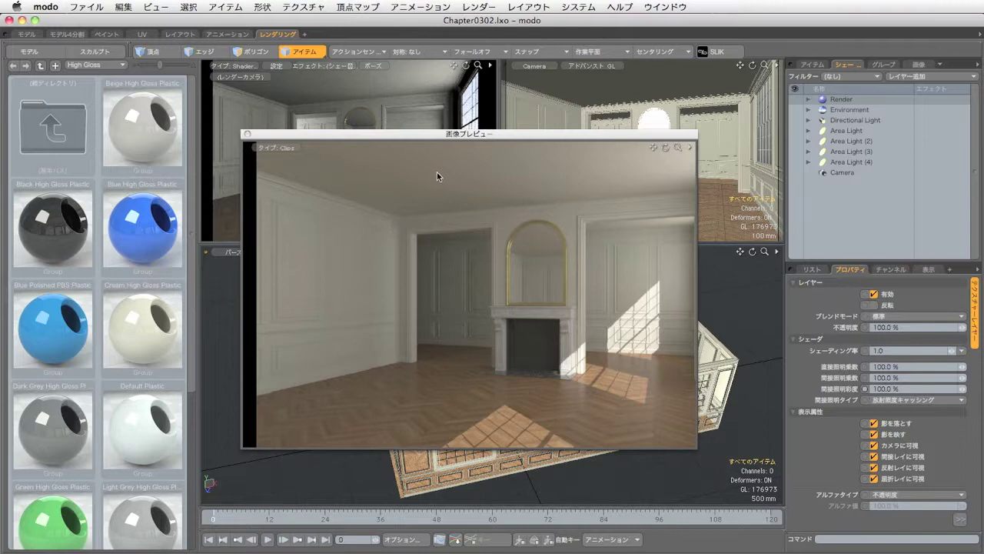
left_click(247, 134)
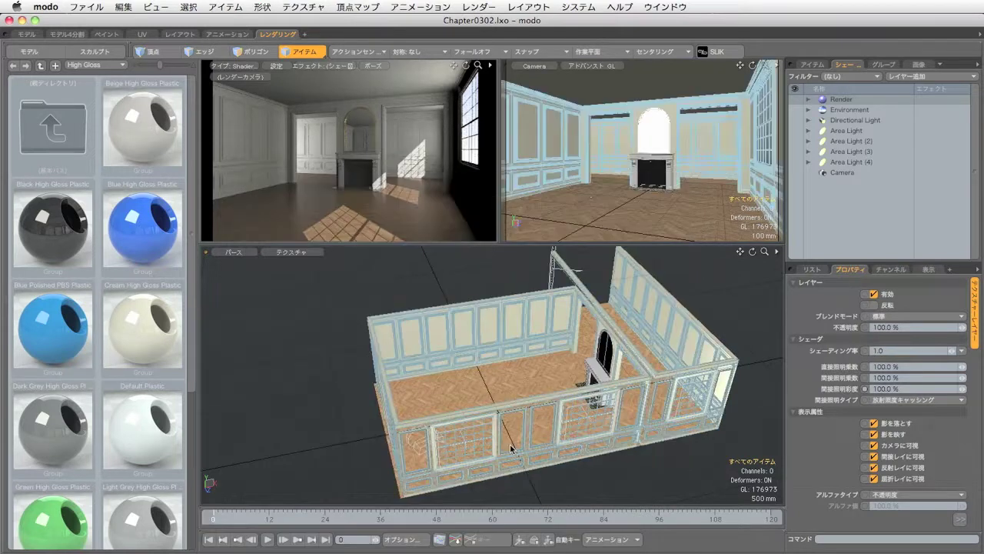
Duplicate Area Light (4) outside the corridor opening.
left_click_drag(529, 321, 639, 360, "alt")
left_click(523, 304)
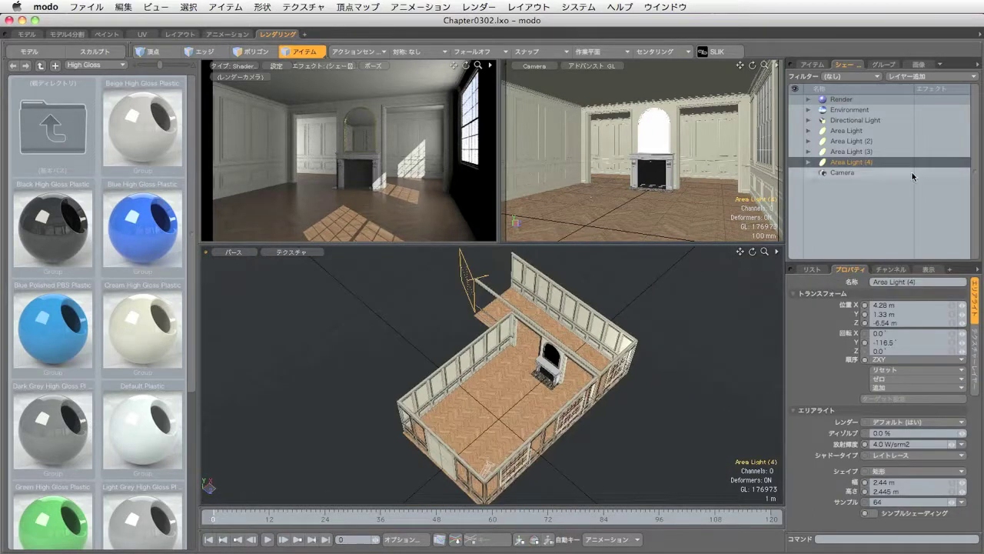
right_click(874, 163)
left_click(873, 182)
left_click_drag(565, 346, 600, 350, "alt")
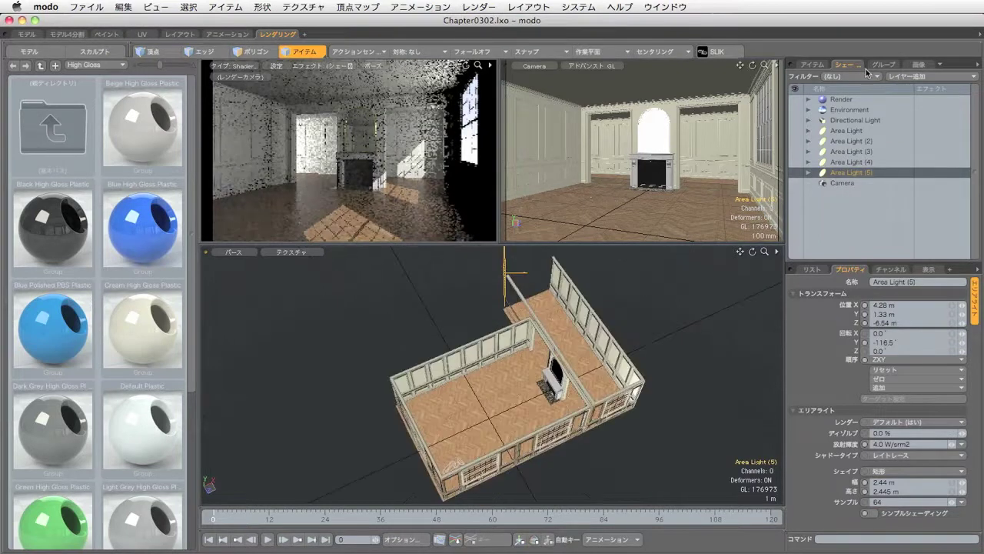
Place Area Light (5) below Area Light (4) in the item list and hide the directional light and the four other area lights.
left_click(812, 65)
mouse_move(879, 192)
left_mouse_down()
mouse_move(890, 206)
mouse_move(895, 197)
left_mouse_up()
left_click(897, 181)
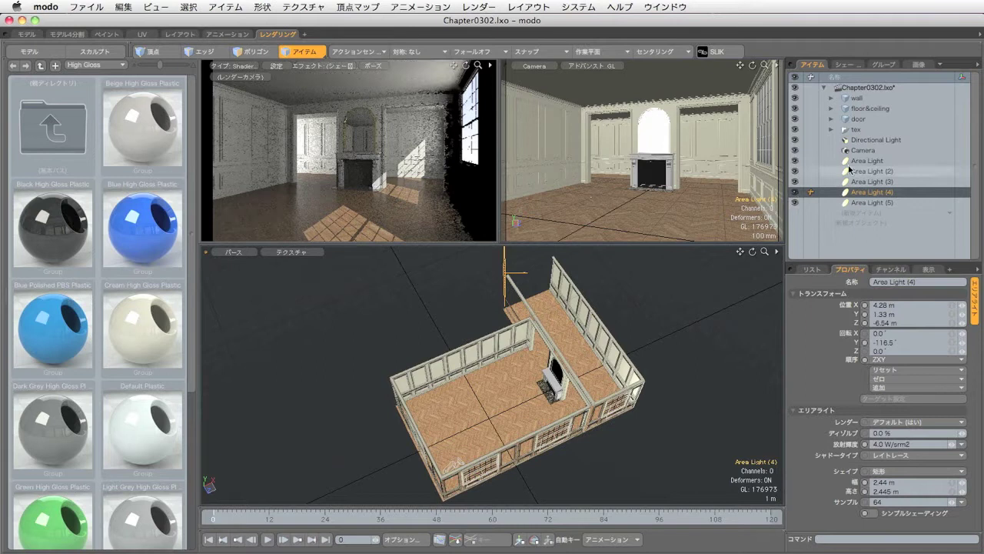
left_click(800, 163, "shift")
left_click(796, 161)
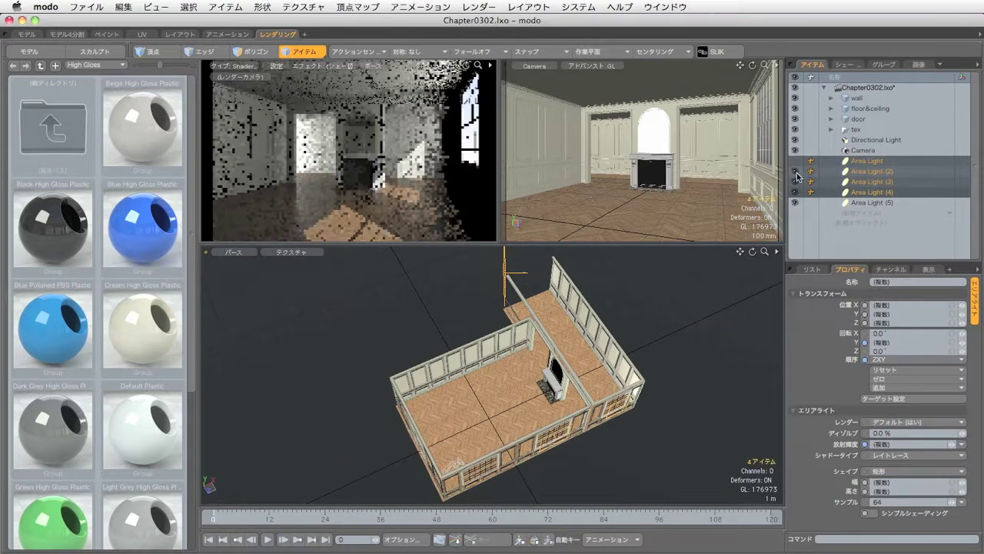
left_click(795, 140)
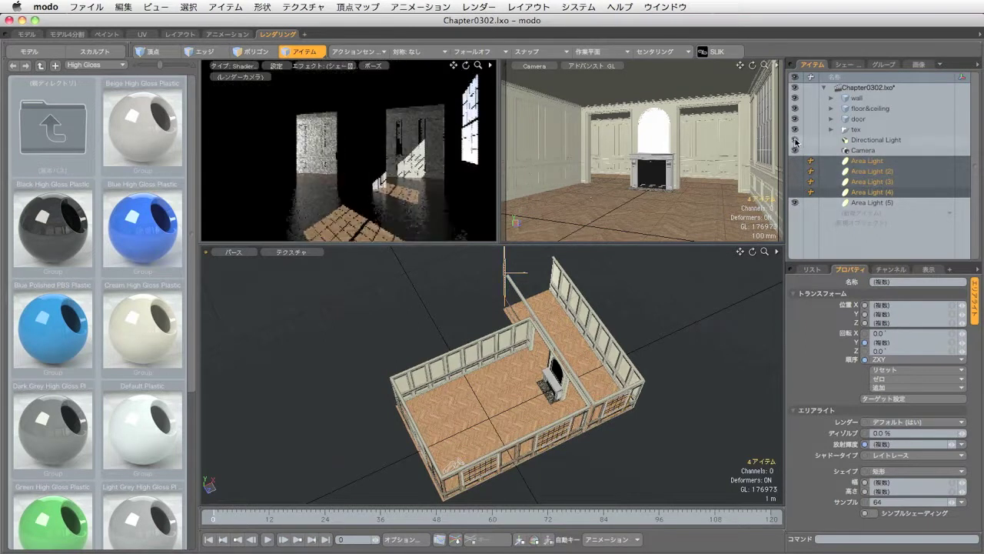
left_click_drag(684, 340, 621, 373, "alt")
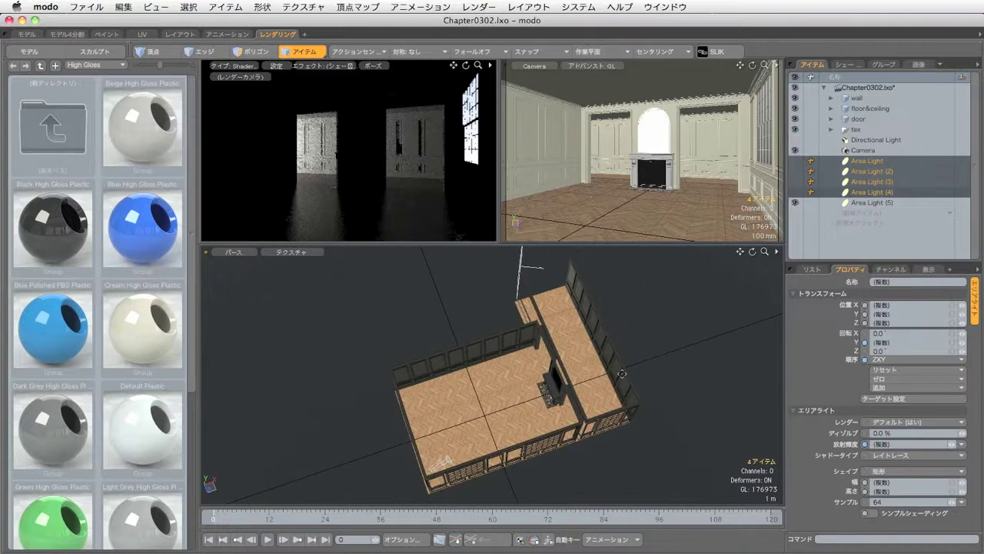
Set the Y rotation of Area Light (5) to -90°.
left_click(870, 202)
left_click_drag(585, 419, 598, 422, "alt")
left_click(923, 345)
key("BackSpace")
type("-90")
key("Return")
Move Area Light (5) into the main room at about X -1.1 m, Z -1.1 m and resize it to about 2.04 by 2.305 m.
key("y")
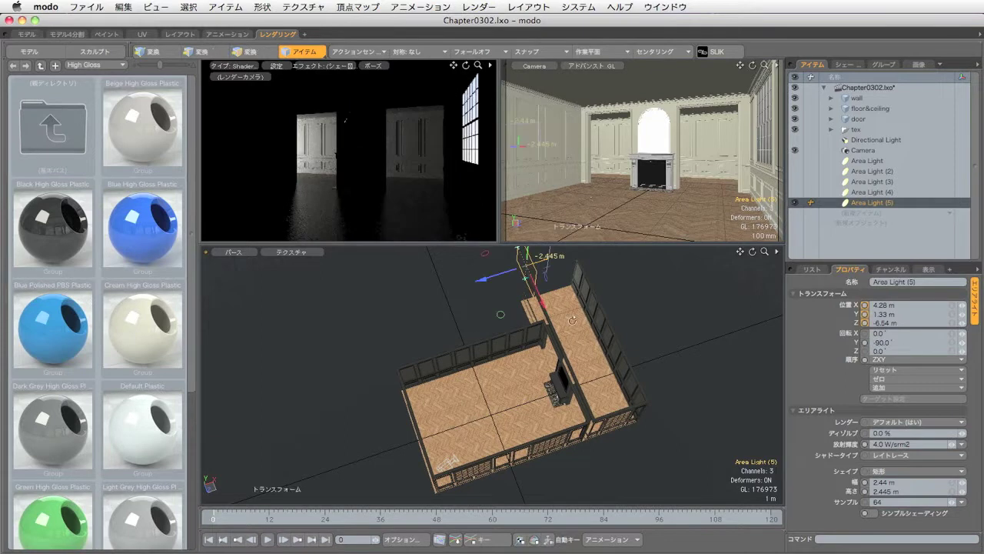
left_click_drag(500, 320, 463, 363)
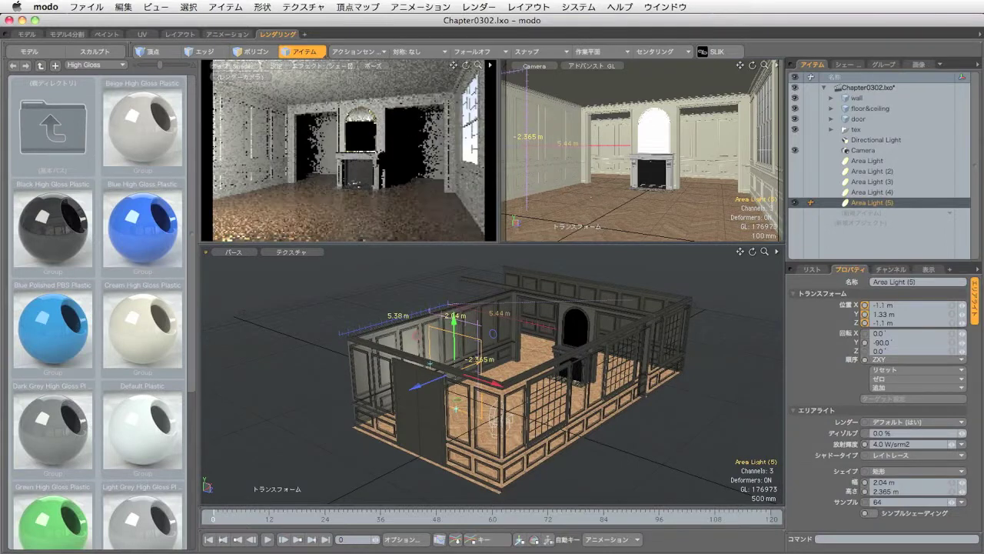
left_click_drag(462, 363, 462, 358)
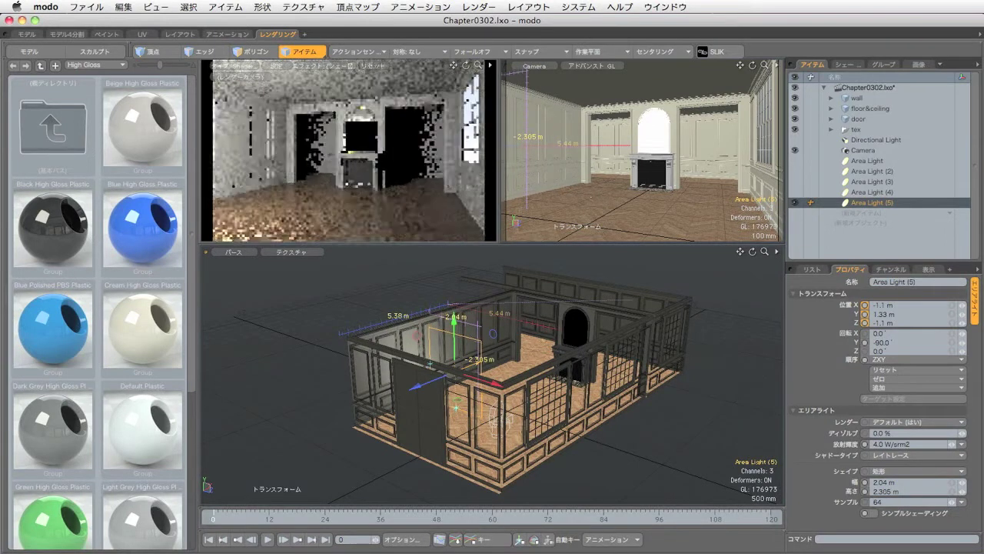
Lower Area Light (5) to about Y 1.31 m and shift it sideways to about Z -1.48 m in the main room.
mouse_move(565, 397)
left_mouse_down("alt")
mouse_move(567, 365)
mouse_move(566, 400)
left_mouse_up("alt")
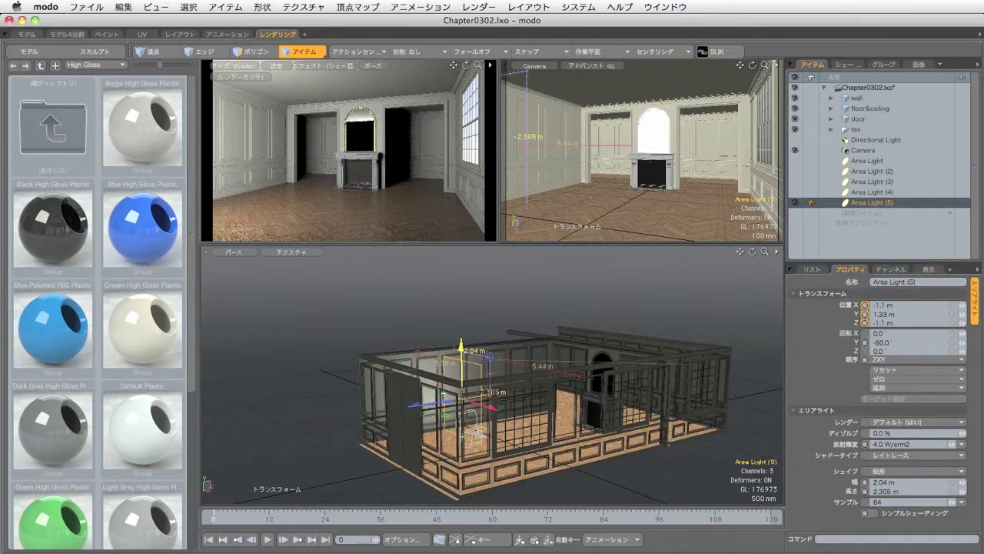
left_click(463, 352)
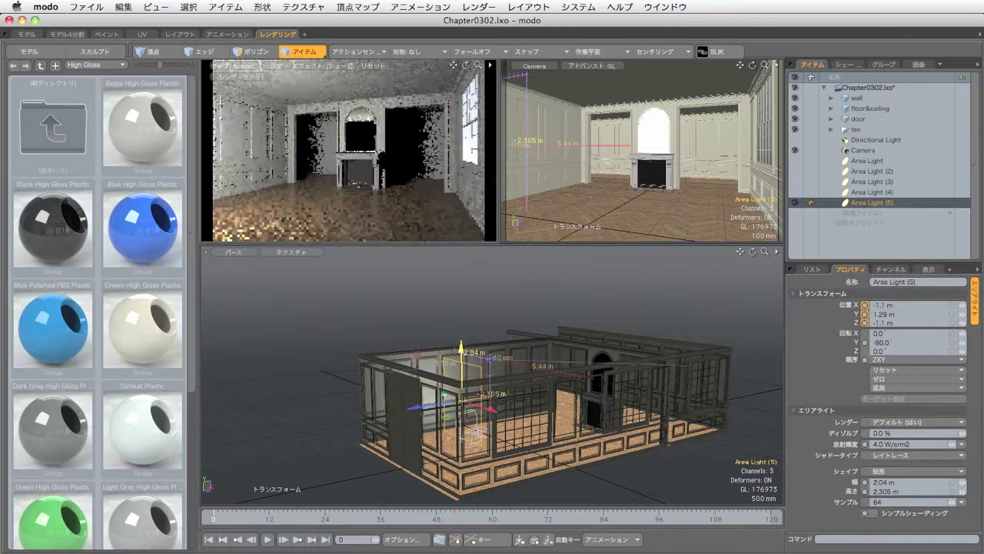
left_click_drag(507, 400, 539, 386, "alt")
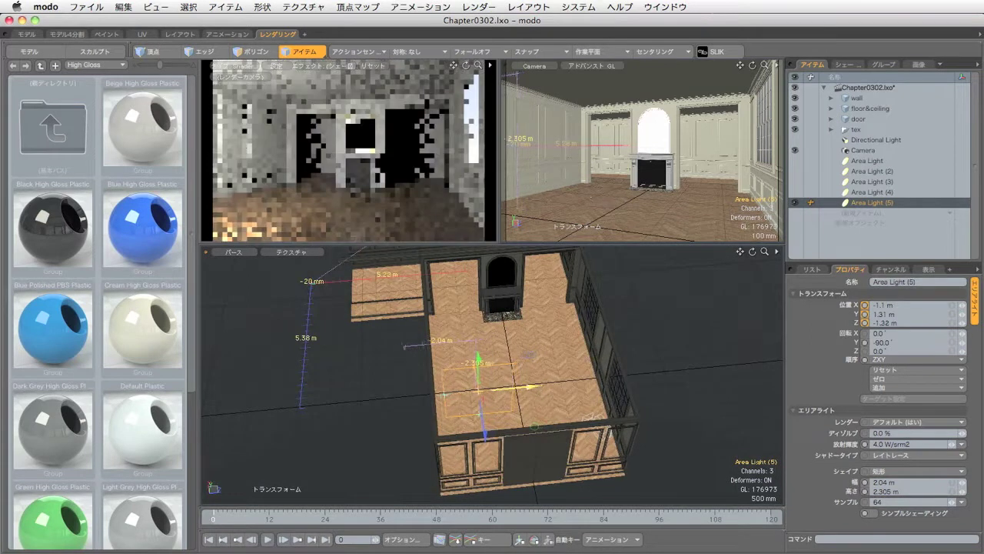
left_click_drag(539, 387, 530, 387)
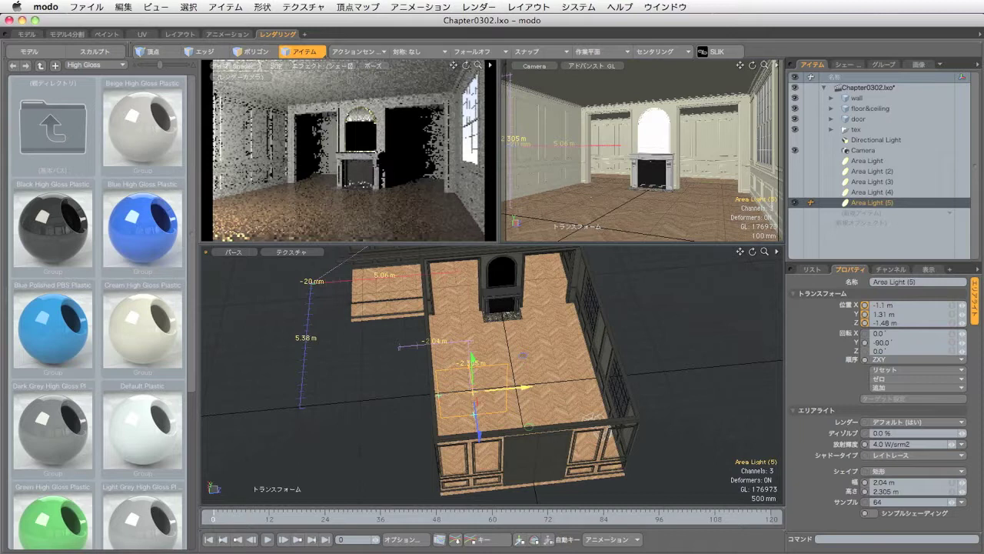
Adjust the distance of Area Light (5) from the fireplace to about X -1.24 m and leave the transform tool.
left_click_drag(527, 388, 459, 375, "alt")
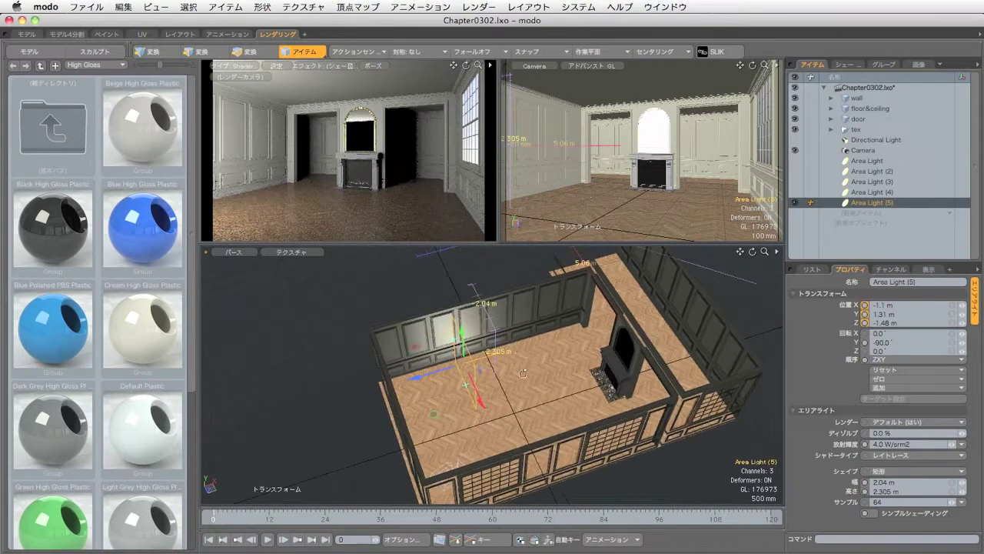
left_click_drag(421, 376, 425, 375)
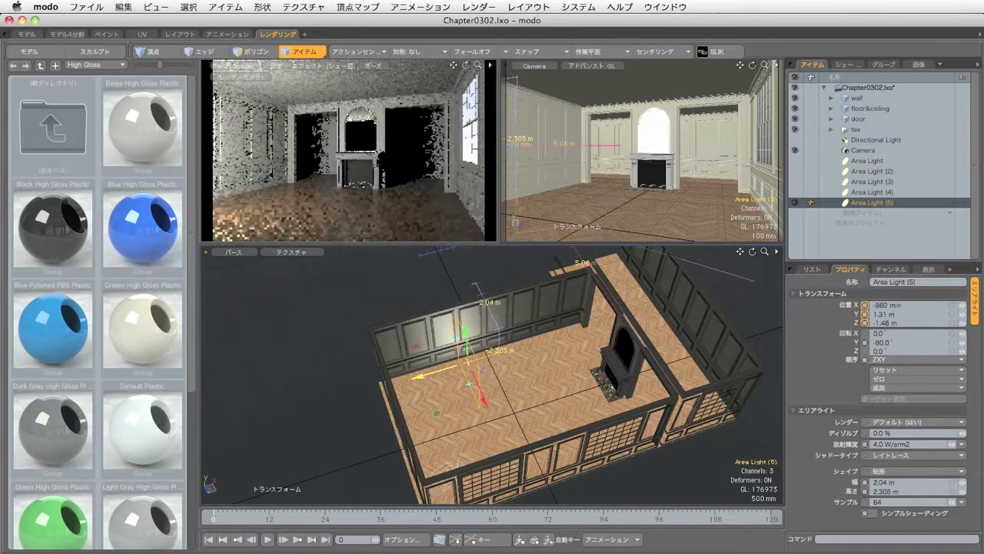
left_click_drag(425, 375, 416, 378)
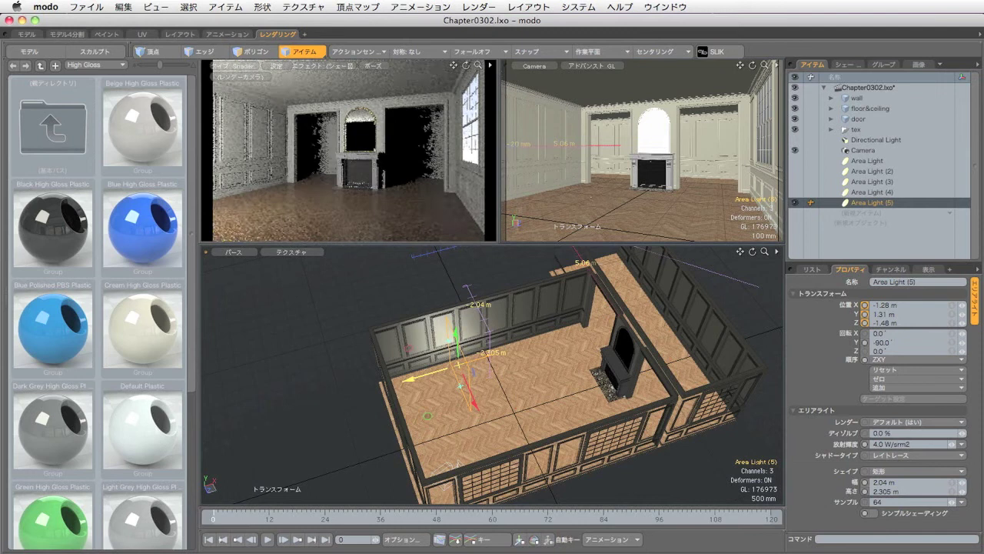
left_click_drag(416, 378, 418, 379)
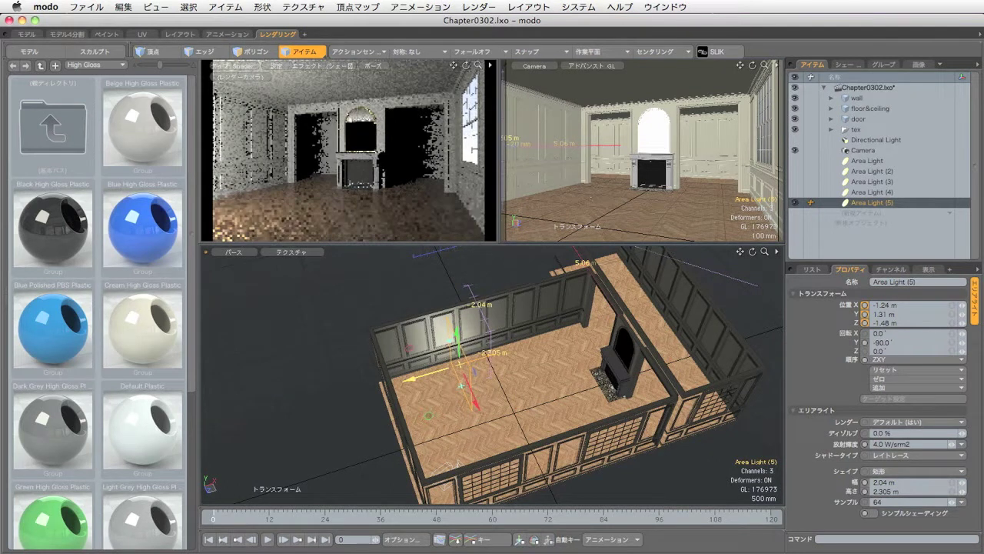
left_click_drag(513, 418, 513, 402, "alt")
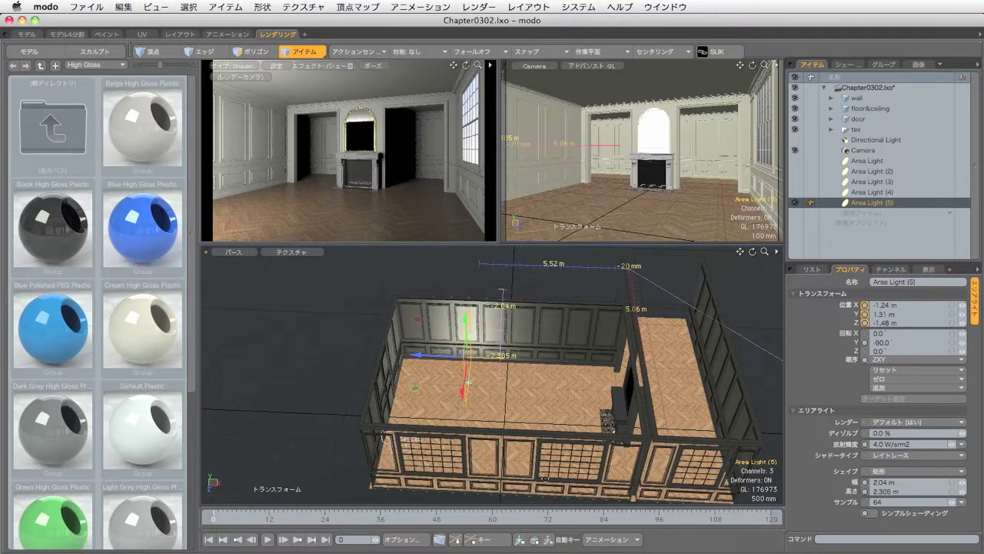
left_click_drag(492, 427, 640, 328, "alt")
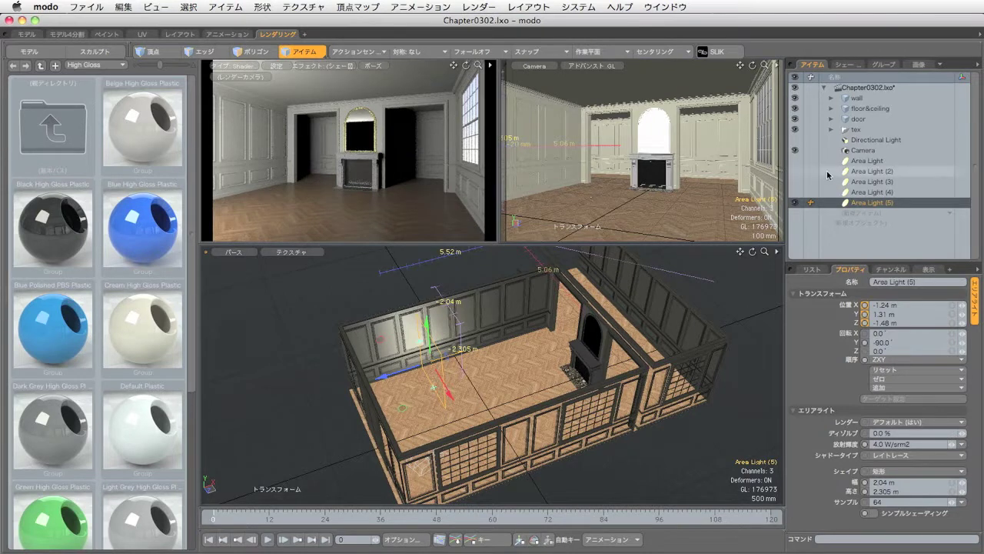
key("space")
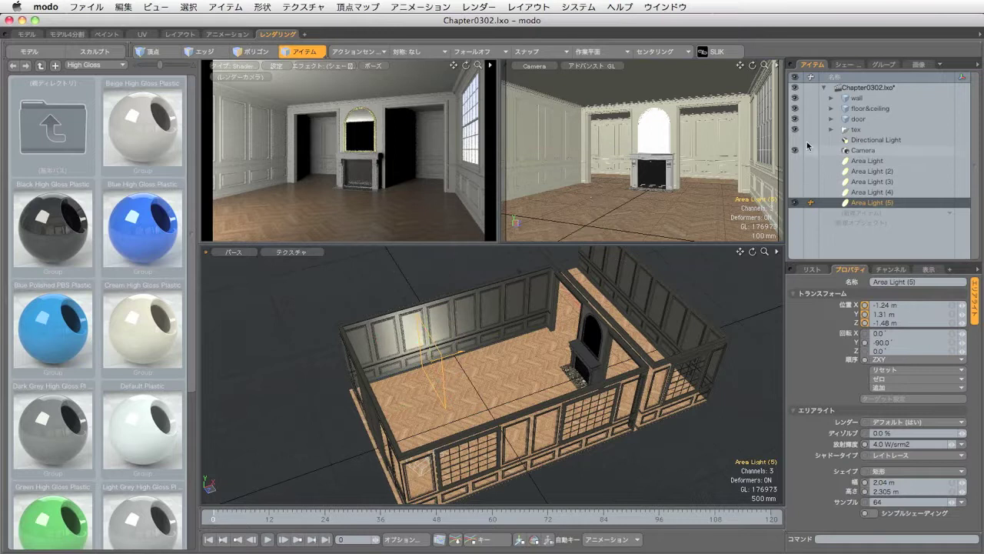
Show the directional light and the other four area lights again, and set the radiance of Area Light (5) to 2.0 W/srm2.
left_click_drag(795, 147, 798, 192)
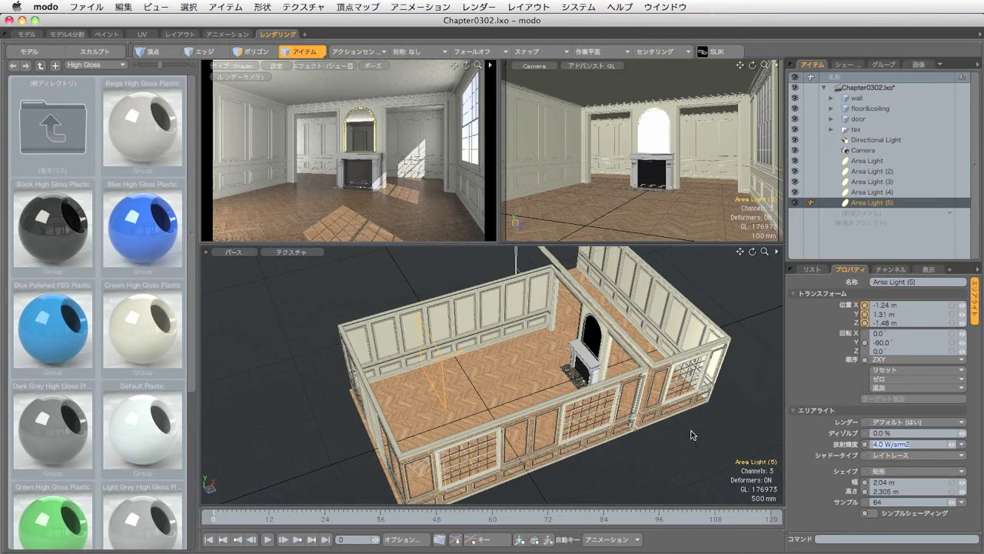
type("2")
key("Return")
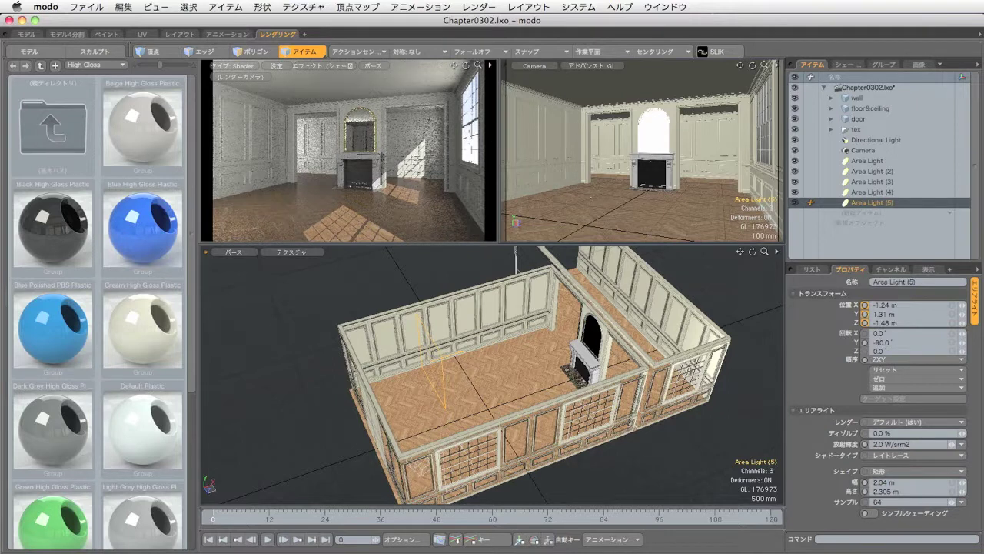
Enable indirect illumination in the global illumination settings of the Render item.
left_click(848, 66)
left_click(846, 99)
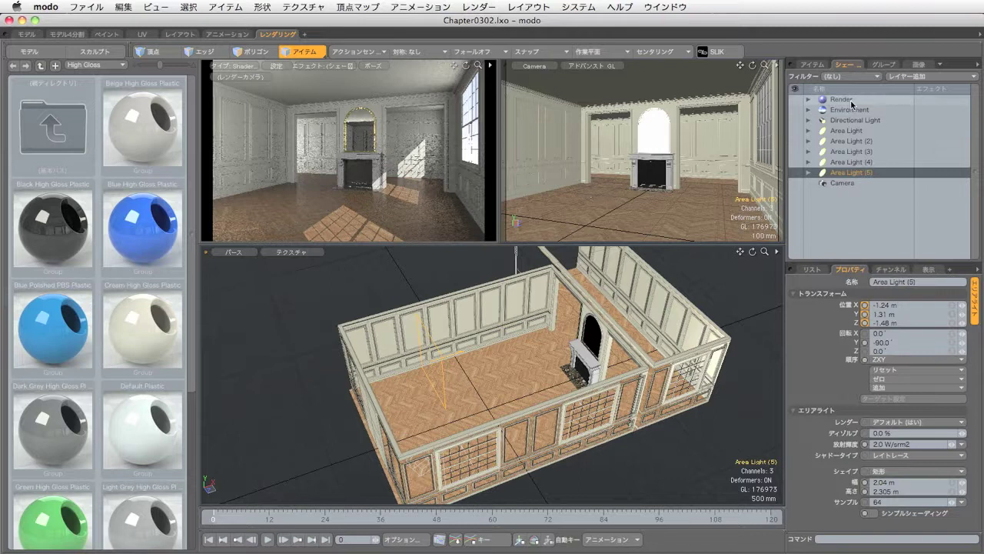
left_click(976, 353)
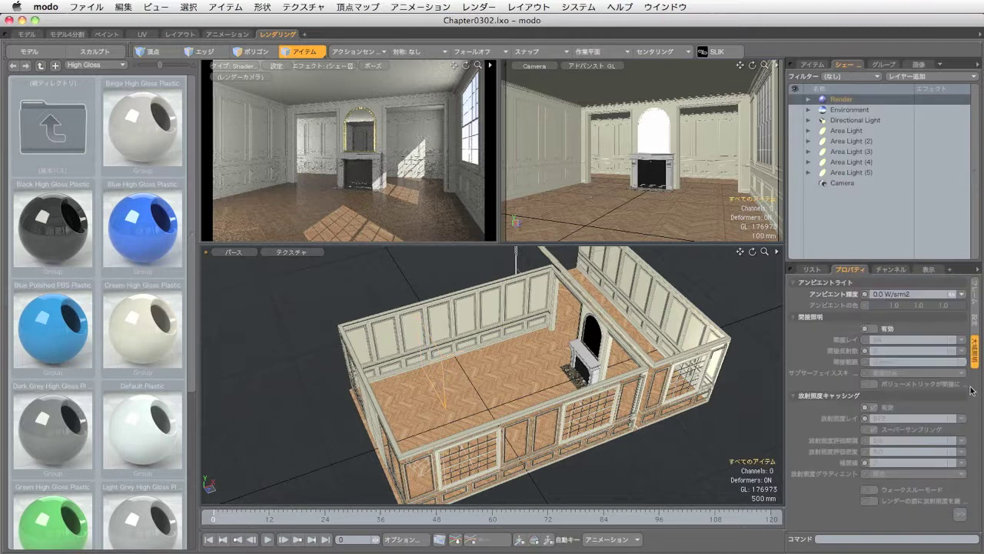
left_click(876, 329)
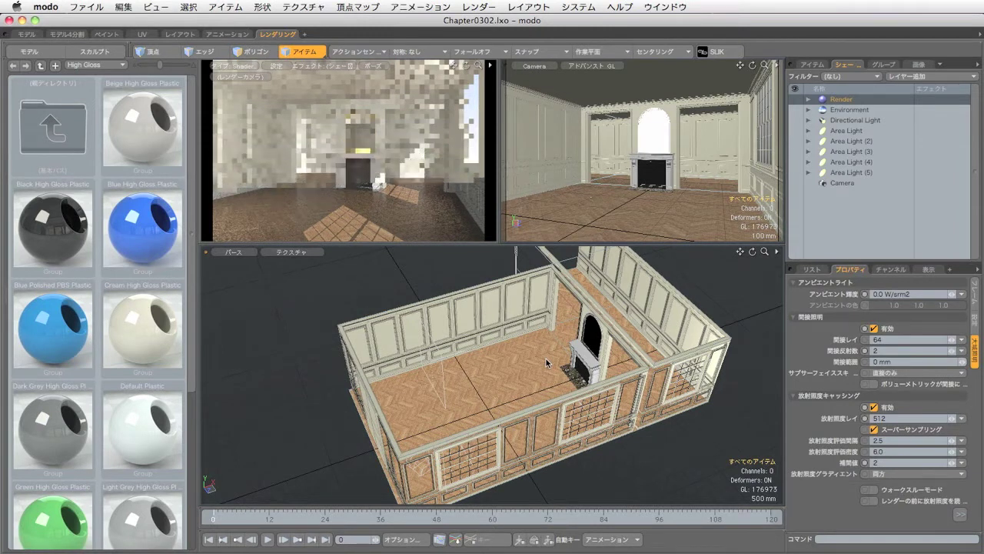
Examine the overall lighting and color of the interior in the image preview, and close the preview window.
left_click_drag(524, 385, 517, 100)
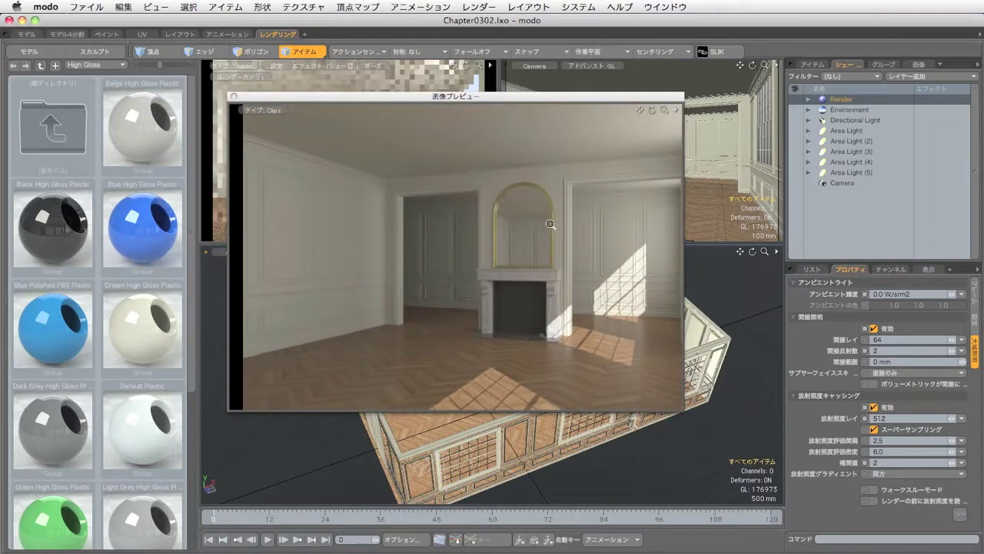
scroll(531, 234, "down", 3)
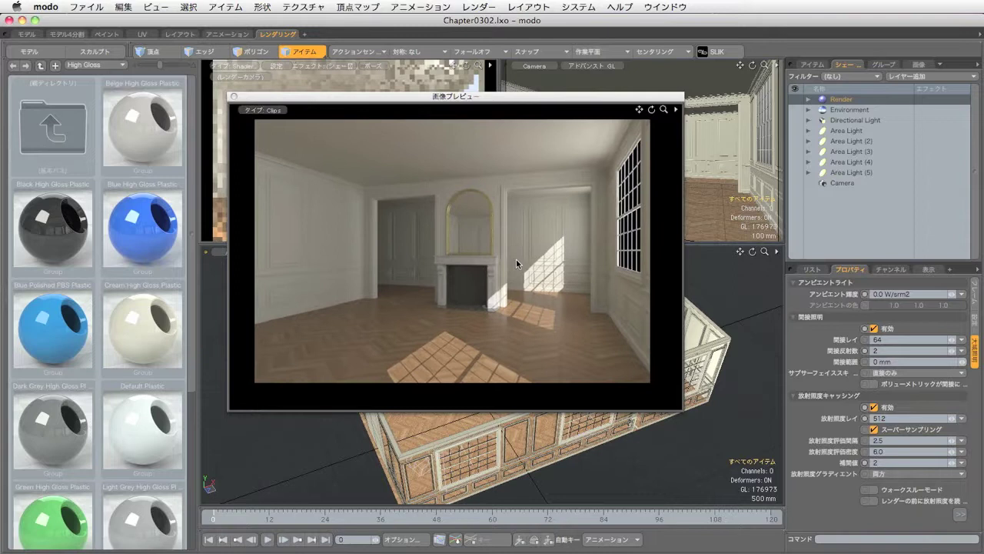
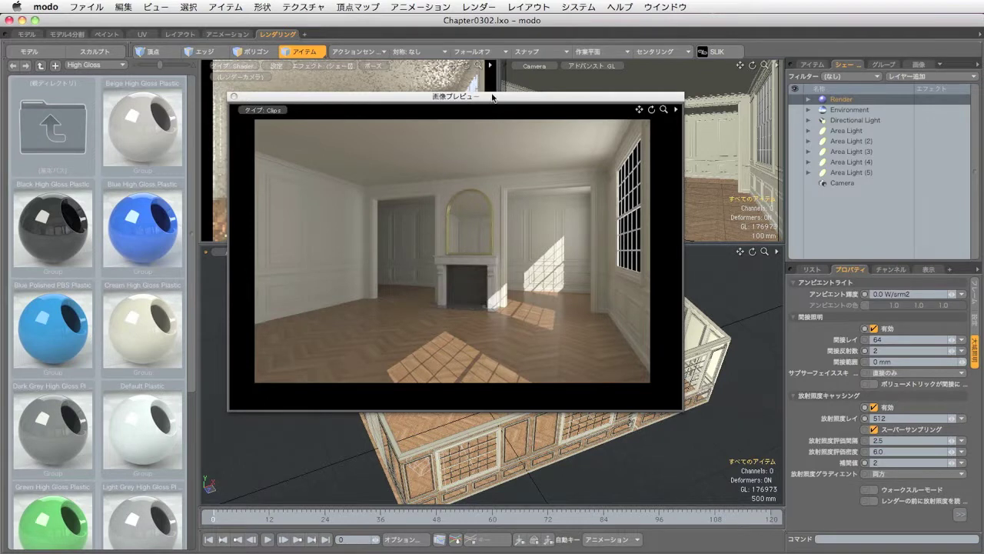
key("super+w")
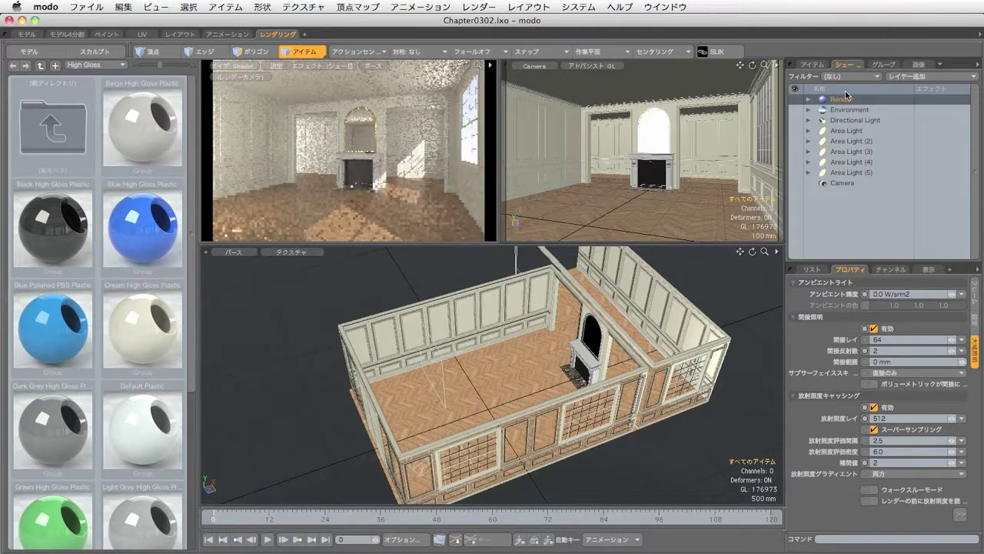
Set the indirect illumination saturation of the base shader under Render to 50%.
left_click(809, 100)
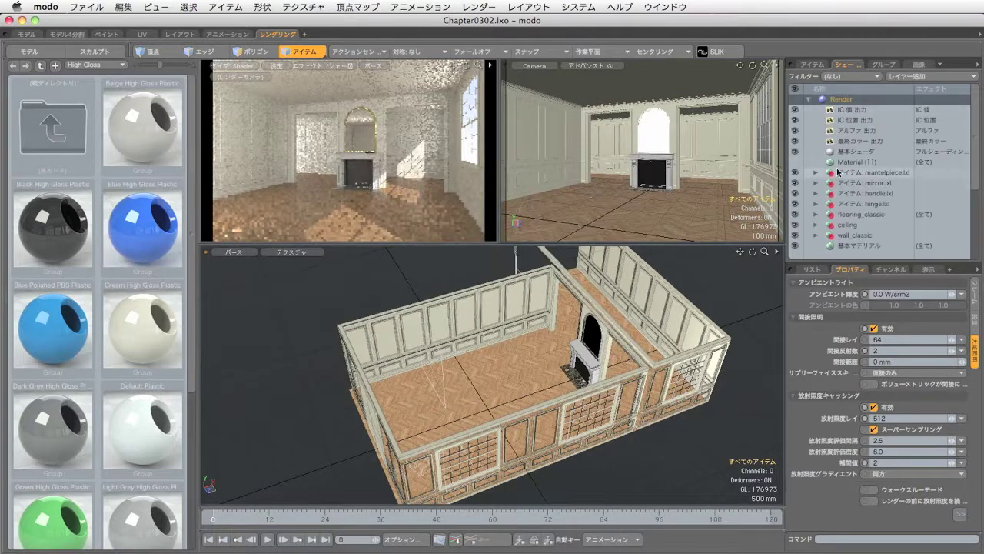
left_click_drag(850, 151, 965, 166)
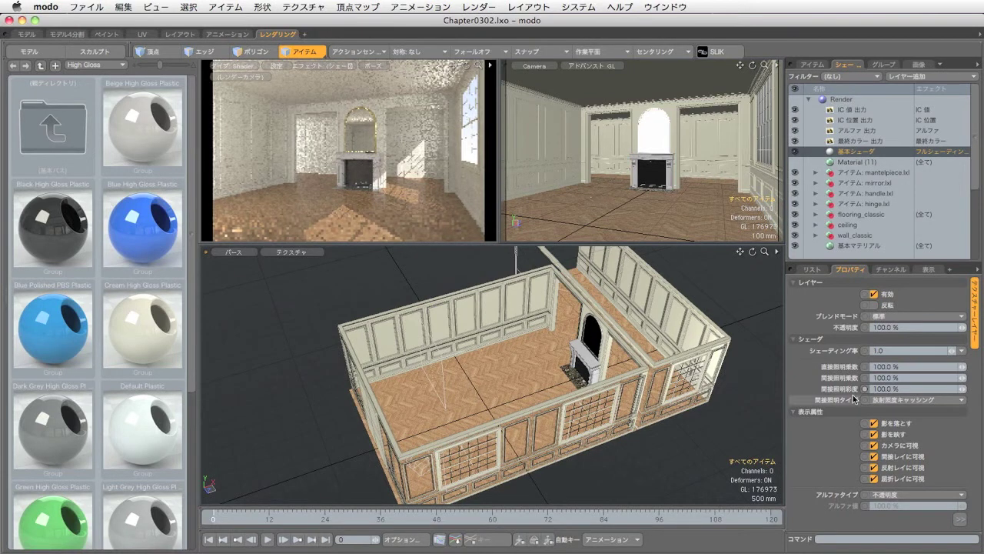
left_click(915, 389)
type("5")
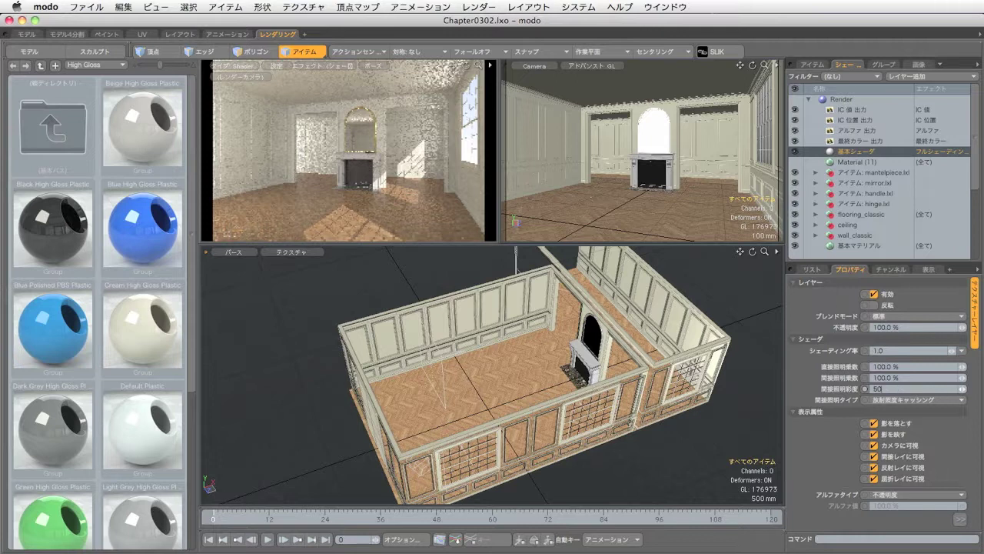
type("0")
key("Return")
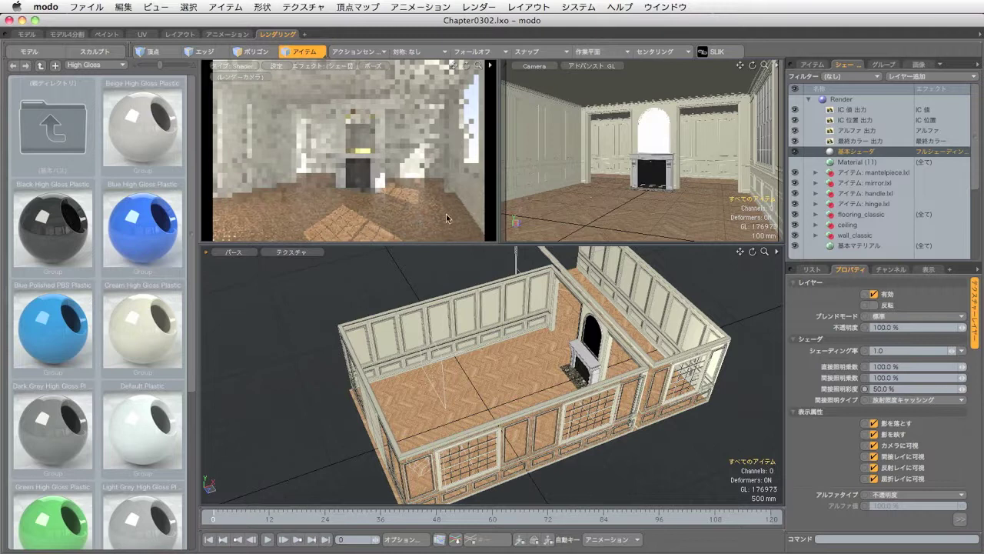
Examine the window shadow edges on the floor up close in the image preview, and dismiss the preview window.
left_click(488, 321)
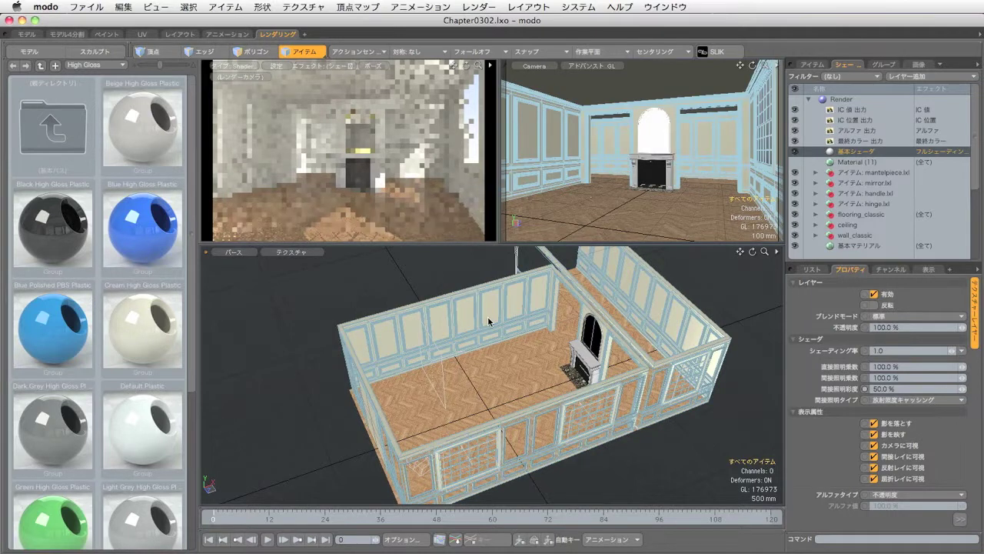
left_click_drag(488, 321, 618, 248, "alt")
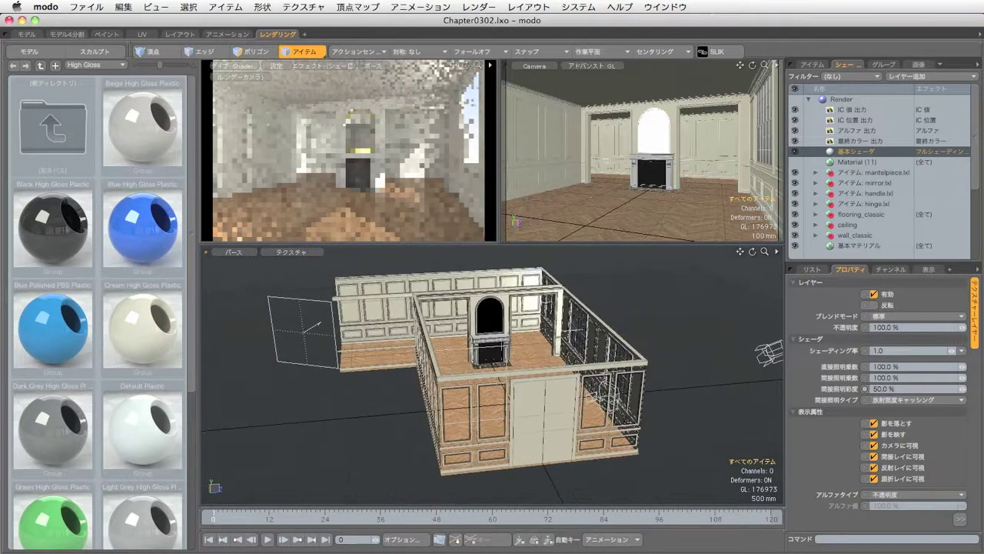
key("F8")
left_click_drag(570, 316, 572, 174)
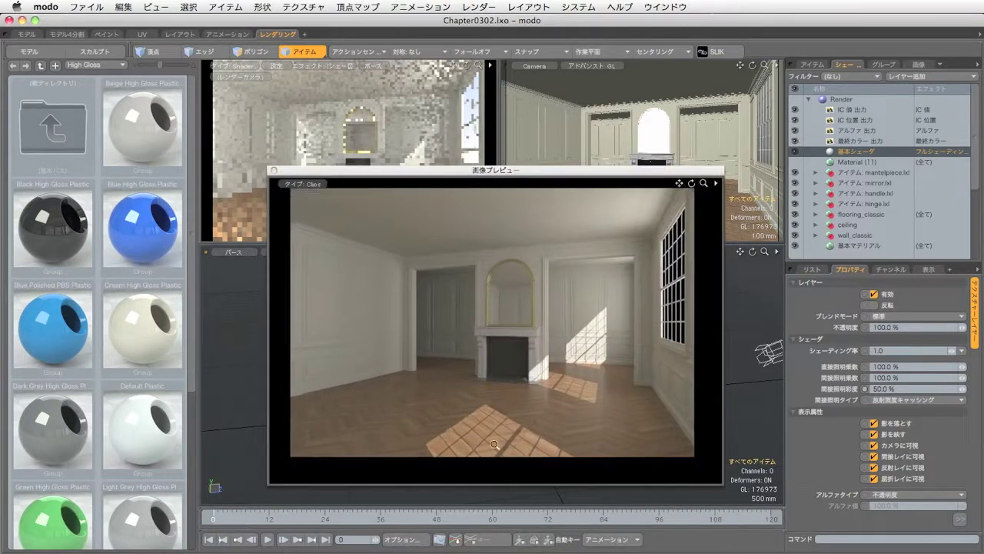
scroll(494, 386, "up", 5)
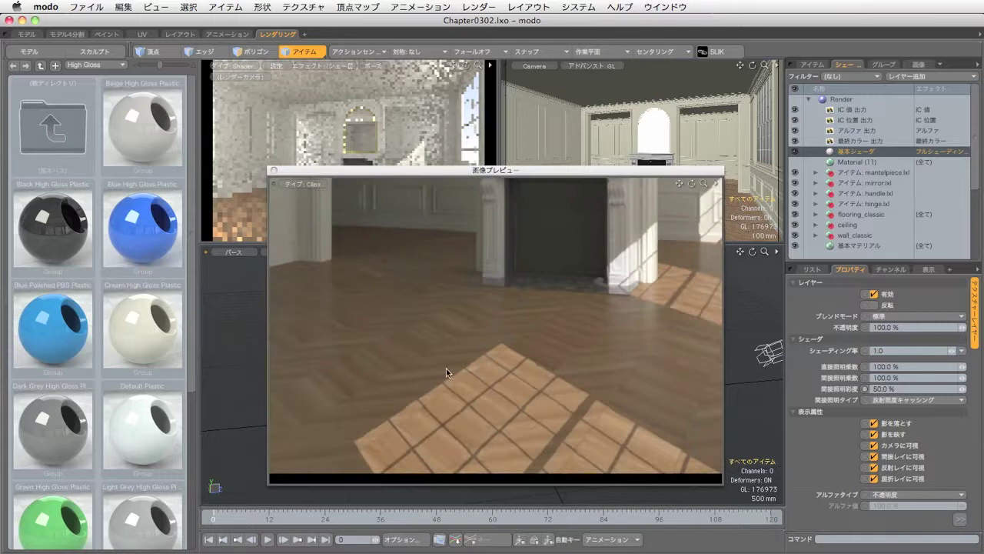
left_click_drag(433, 171, 425, 550)
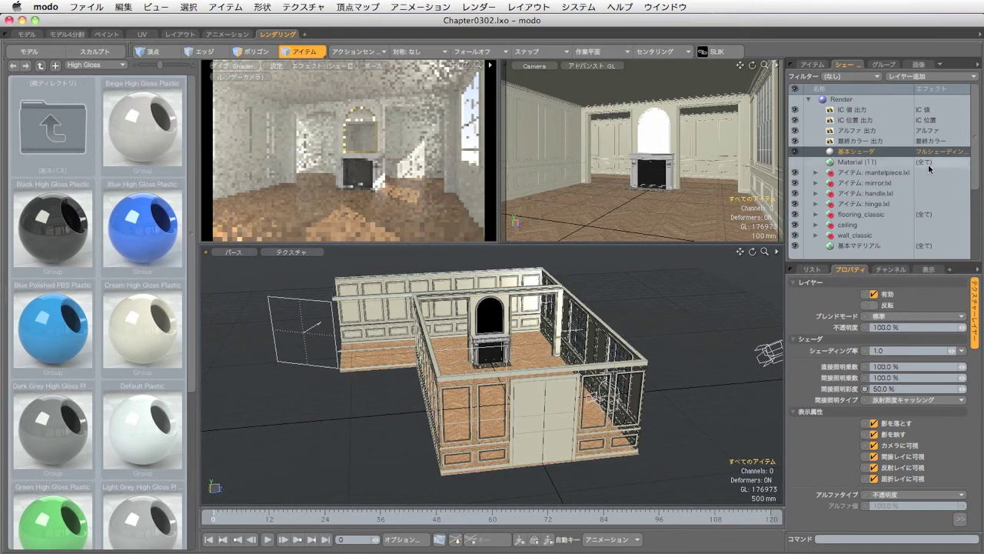
Set the spread angle of the directional light to 1° to soften its shadows.
scroll(978, 174, "down", 3)
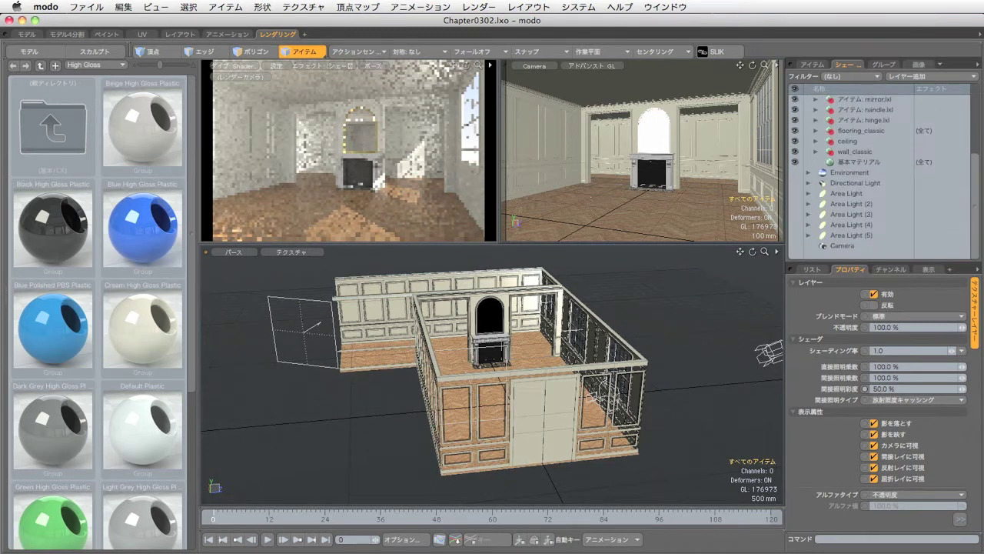
left_click(875, 183)
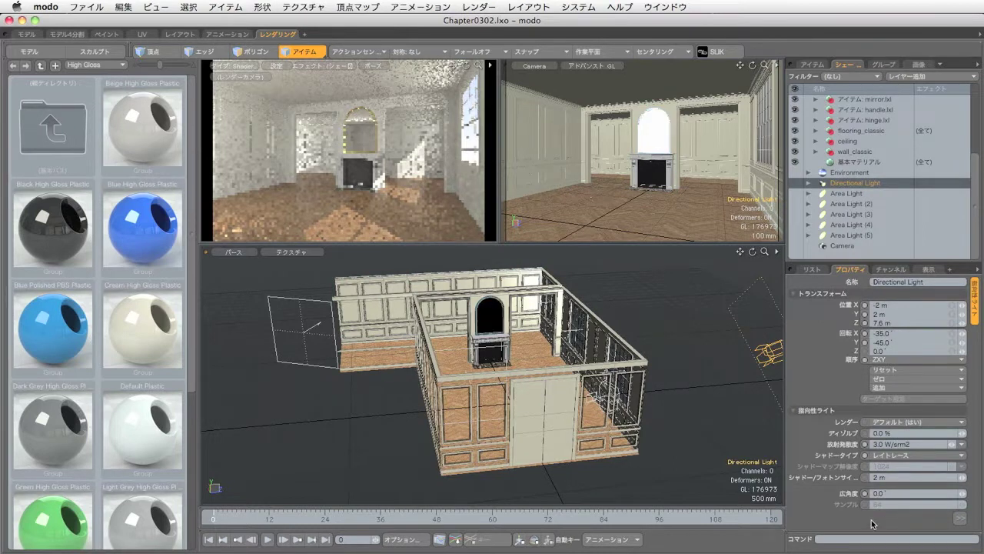
left_click(897, 494)
type("1")
key("Return")
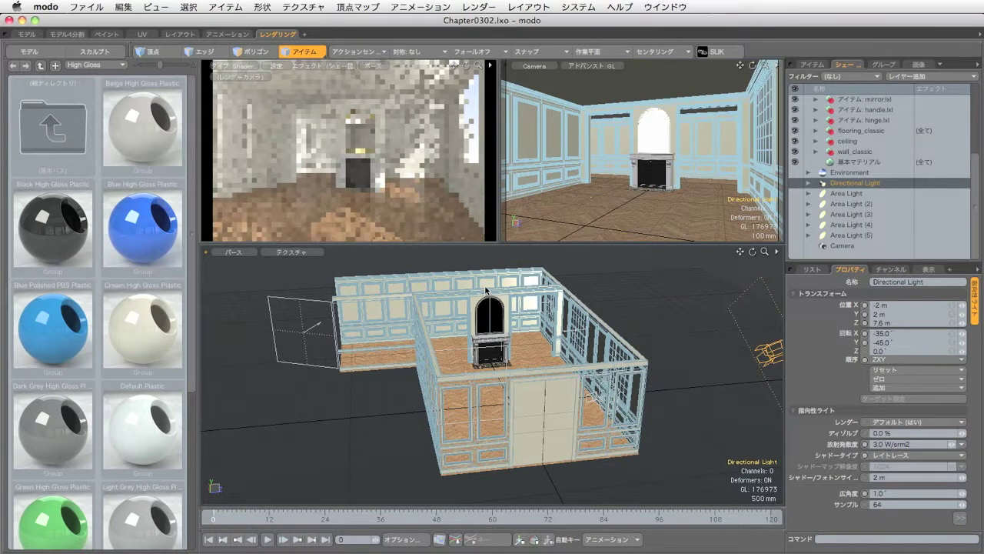
Set the radiance of Area Light (5) to 1 W/srm2.
left_click(475, 191)
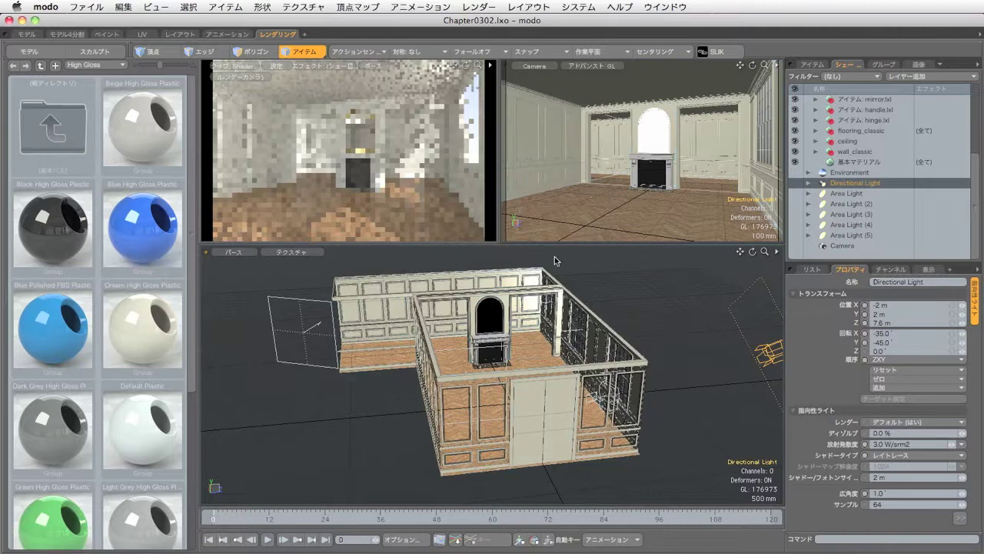
left_click_drag(627, 372, 585, 338, "alt")
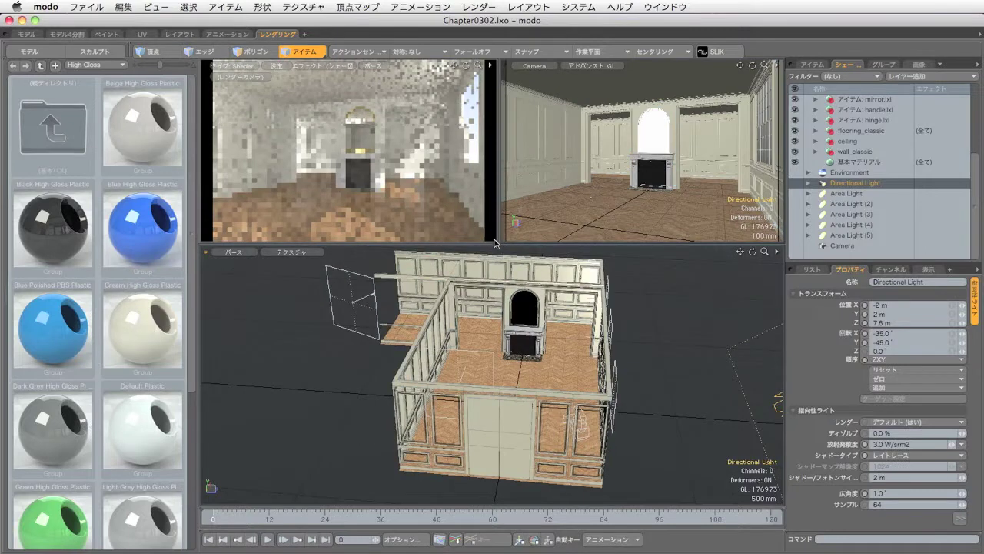
left_click_drag(498, 244, 498, 151)
left_click_drag(445, 208, 445, 228)
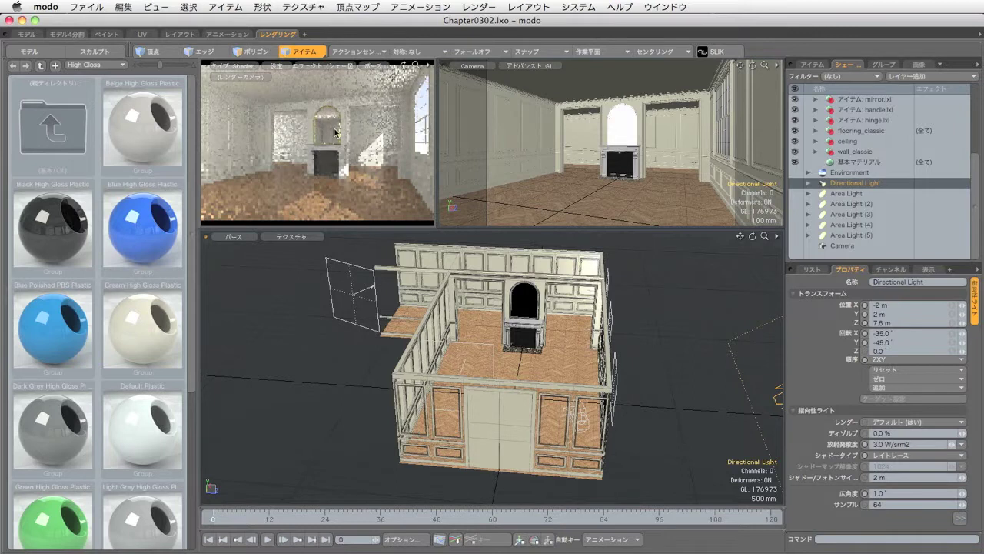
left_click_drag(637, 369, 492, 385, "alt")
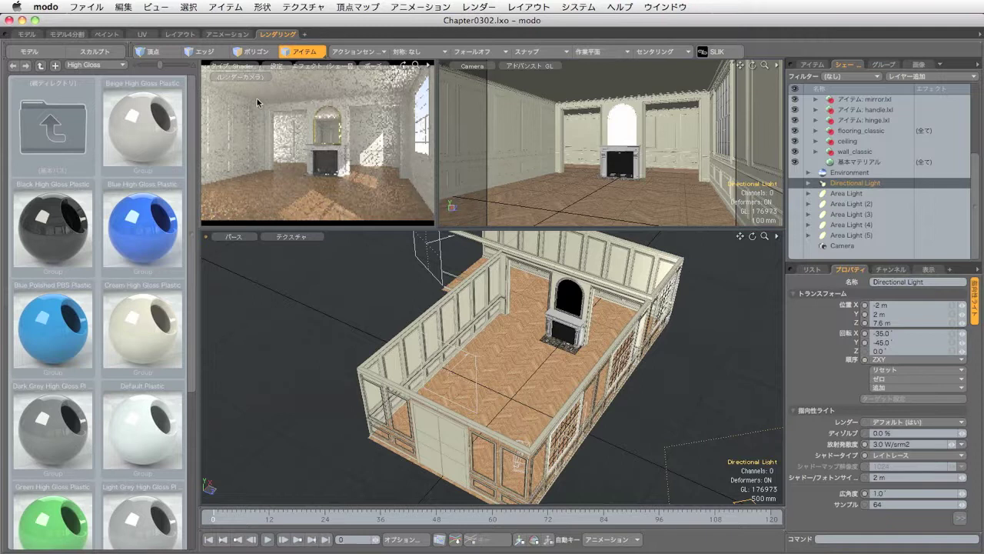
left_click(855, 238)
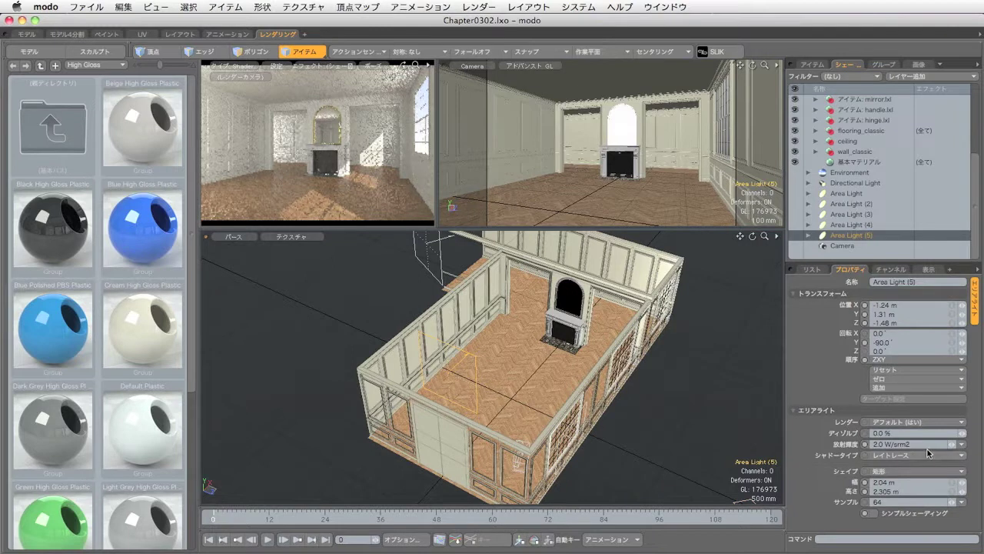
left_click(923, 444)
type("1")
key("Return")
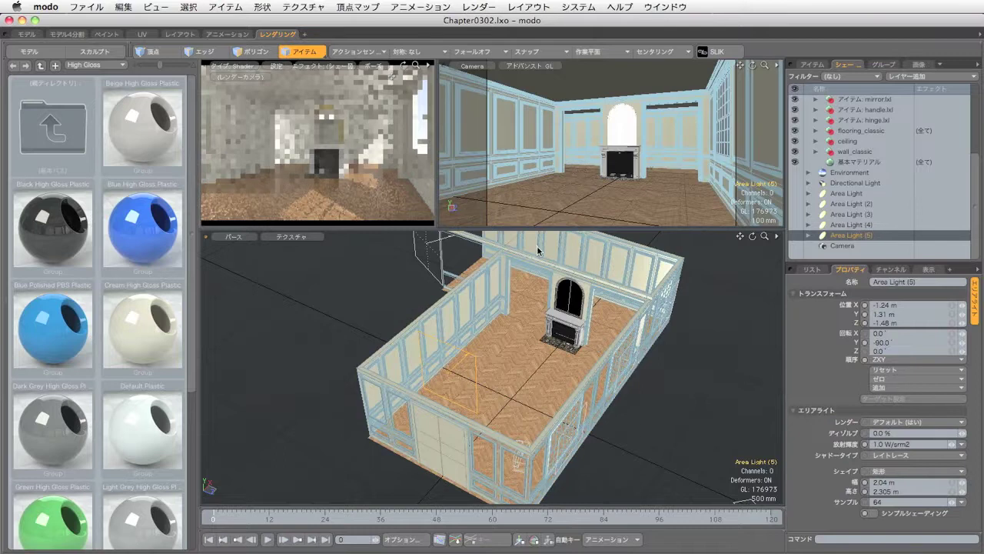
Render the scene and compare the renders stored in slots 3 and 4.
left_click(477, 6)
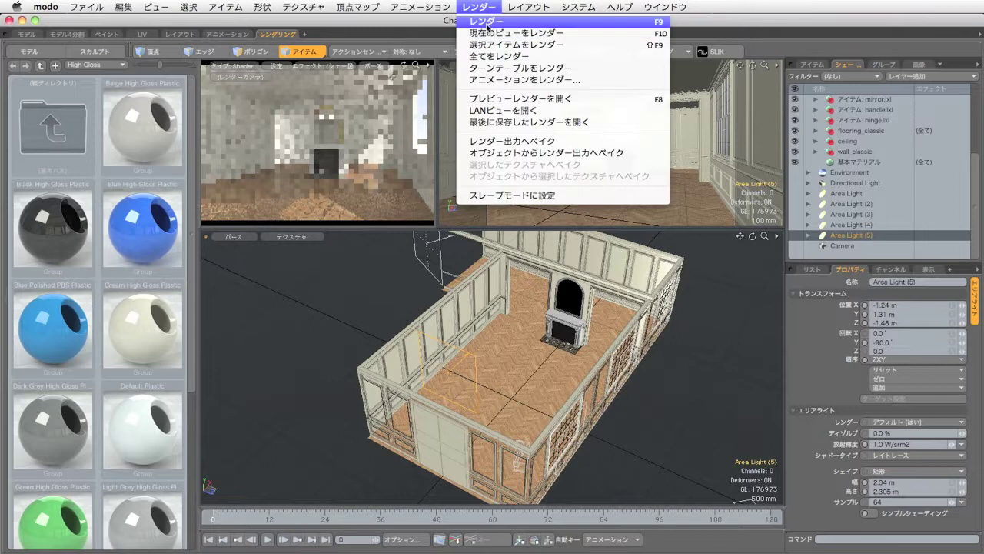
left_click(486, 23)
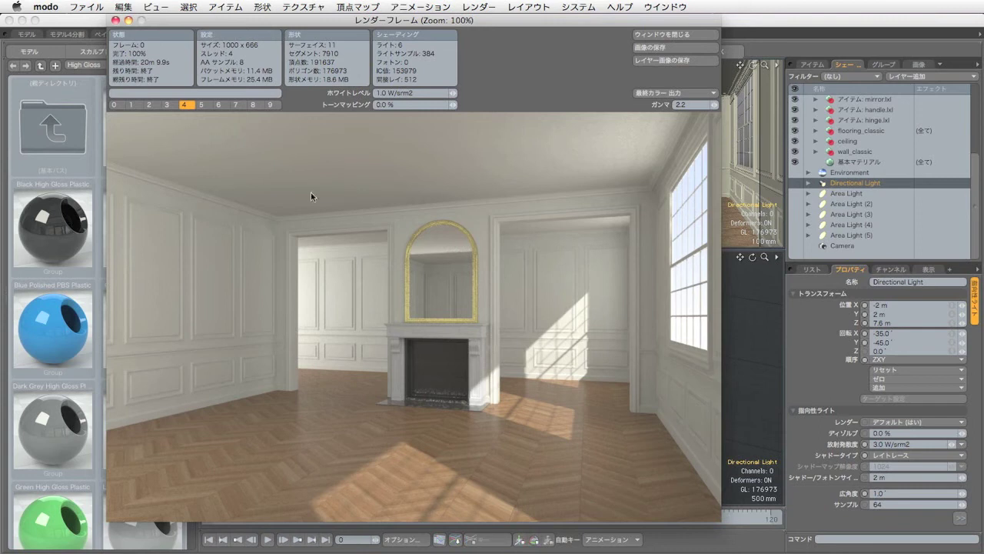
left_click(167, 105)
left_click(185, 105)
left_click(166, 103)
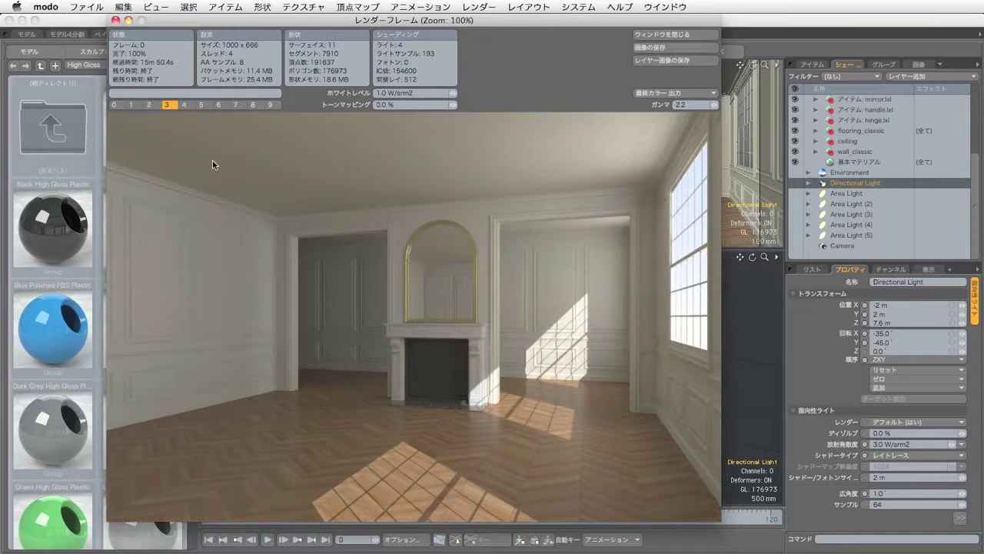
left_click(184, 105)
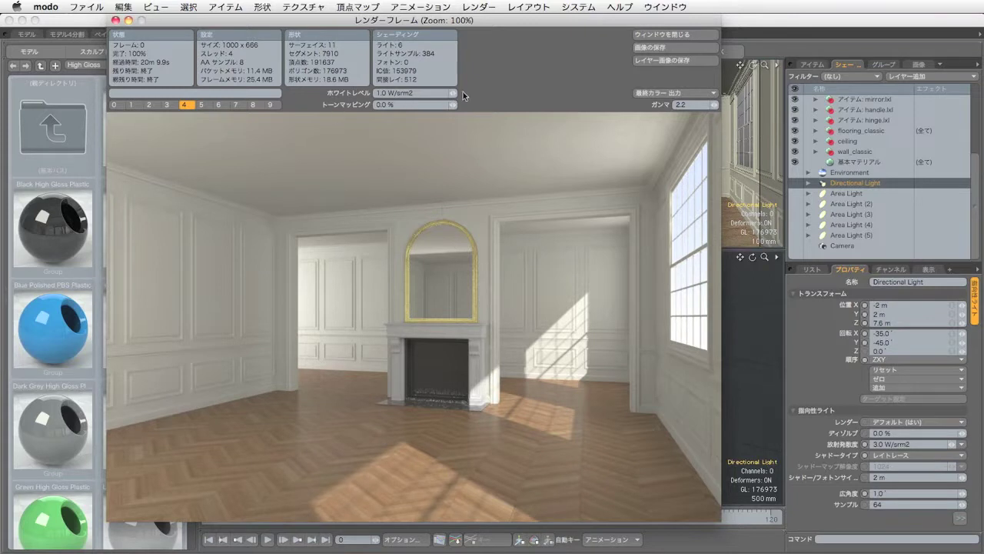
Try a white level of 0.5 W/srm2 on the rendered image, and set it back to 1 W/srm2.
left_click_drag(451, 94, 396, 94)
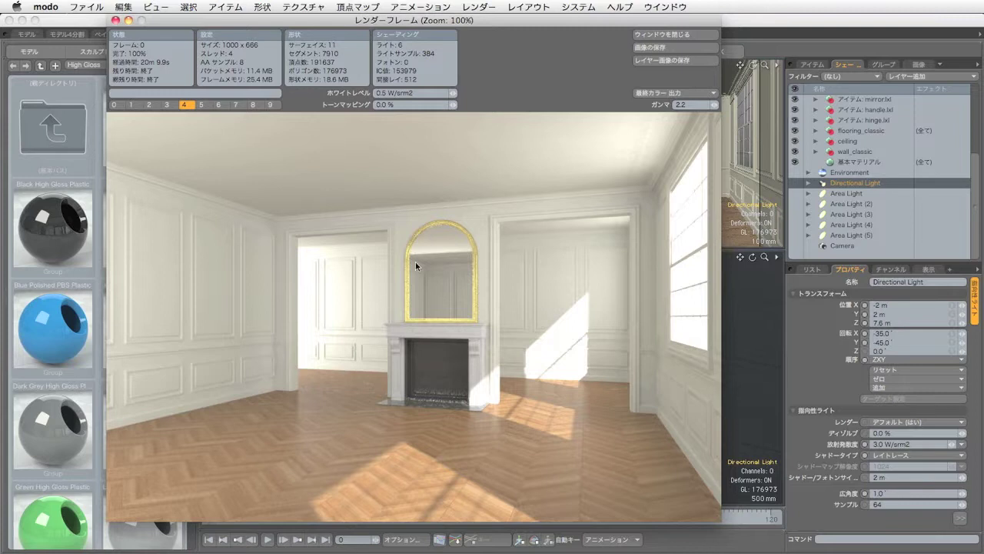
left_click(426, 93)
type("1")
key("Return")
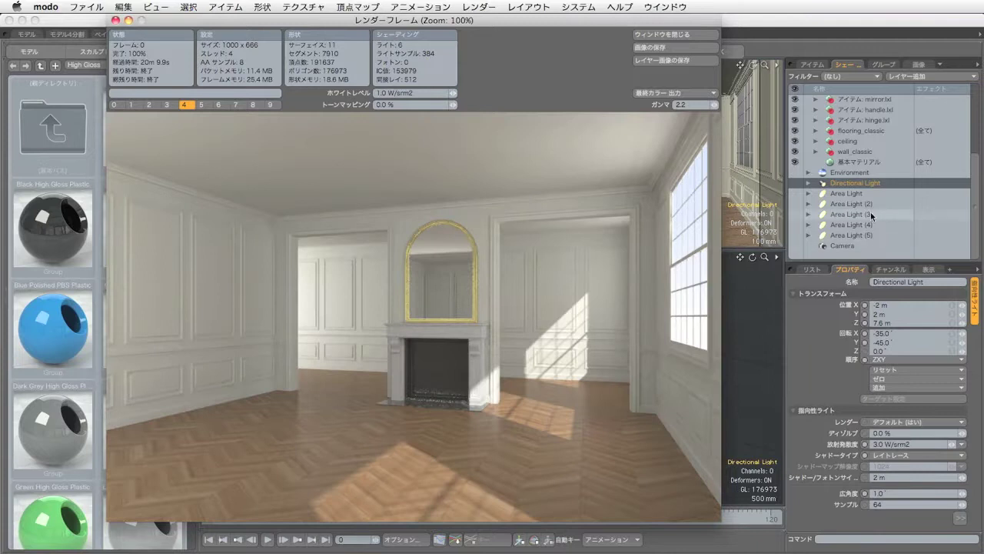
Set the radiance of Area Light, Area Light (2) and Area Light (3) together to 6 W/srm2.
left_click(936, 194)
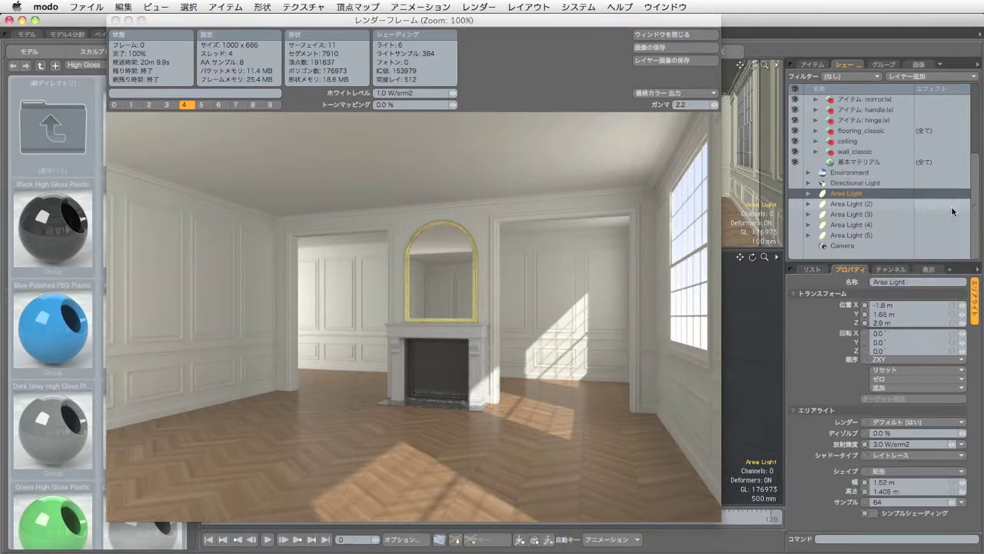
left_click(872, 214)
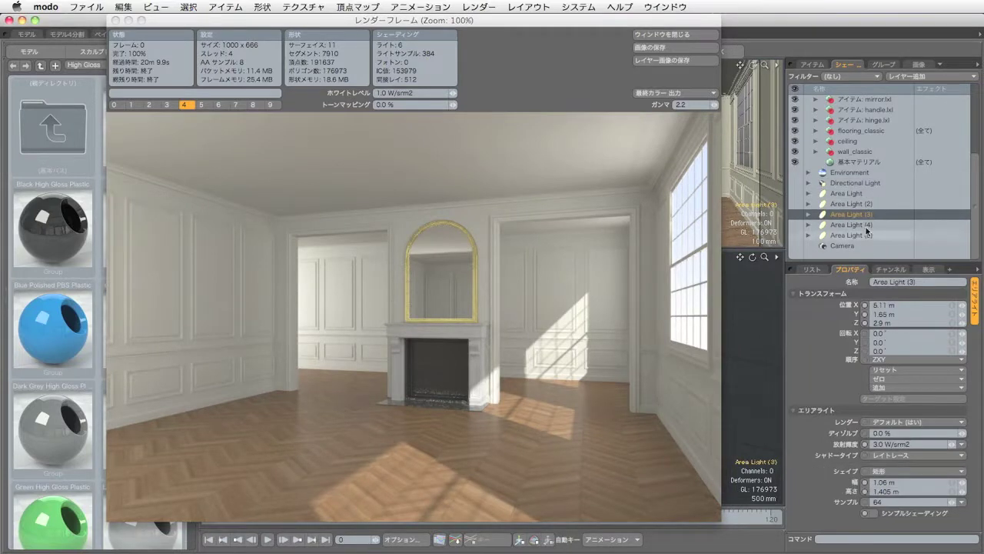
left_click(844, 193, "shift")
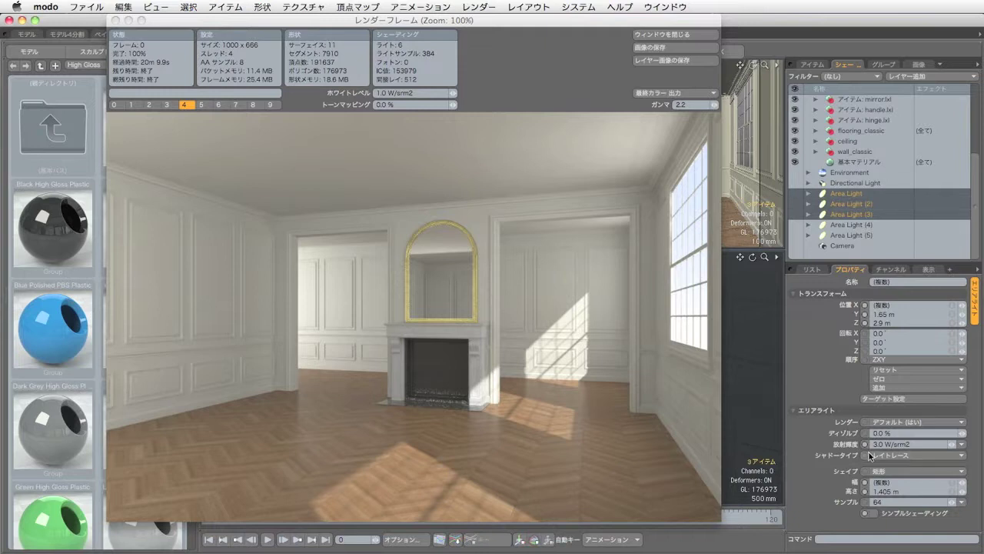
left_click(917, 444)
type("6")
key("Return")
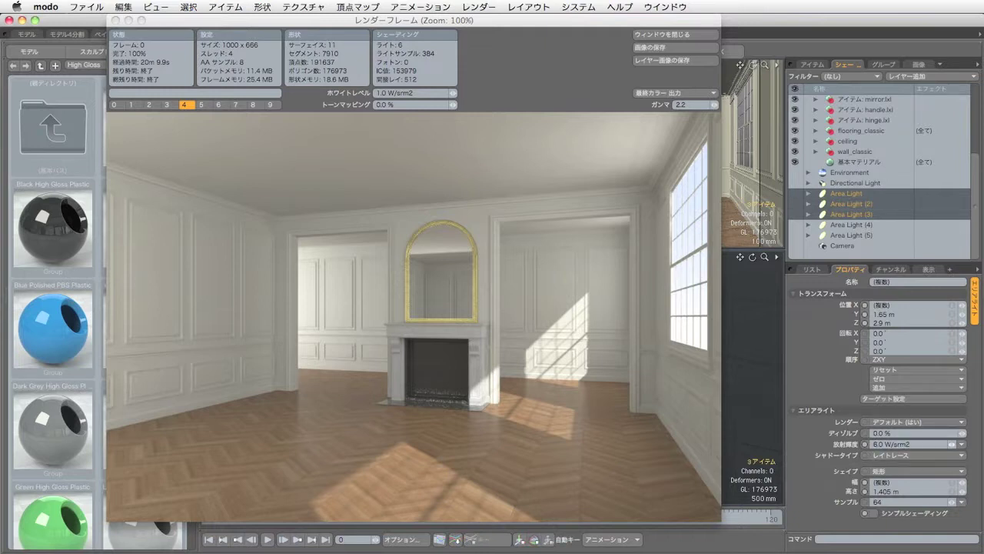
Set the radiance of Area Light (4) to 5 W/srm2 and of Area Light (5) to 2 W/srm2.
left_click(861, 225)
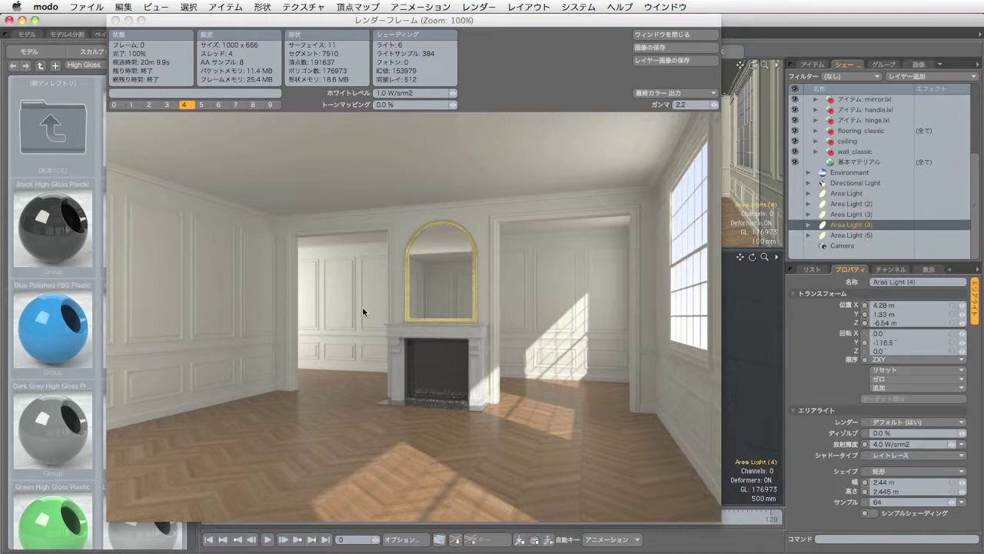
left_click(912, 445)
type("5")
key("Return")
left_click(852, 236)
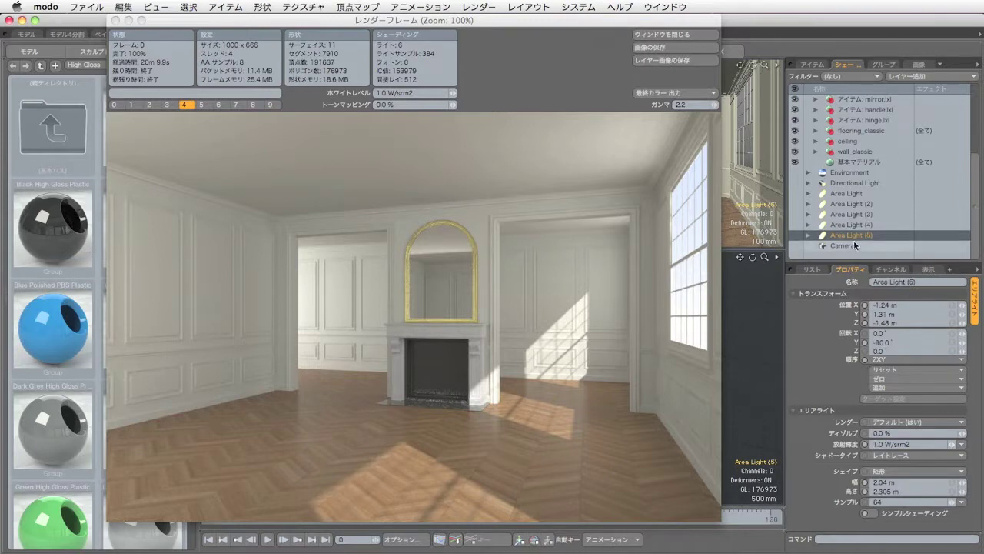
left_click(924, 444)
type("2")
key("Return")
Render the scene with the adjusted area lights.
left_click(473, 10)
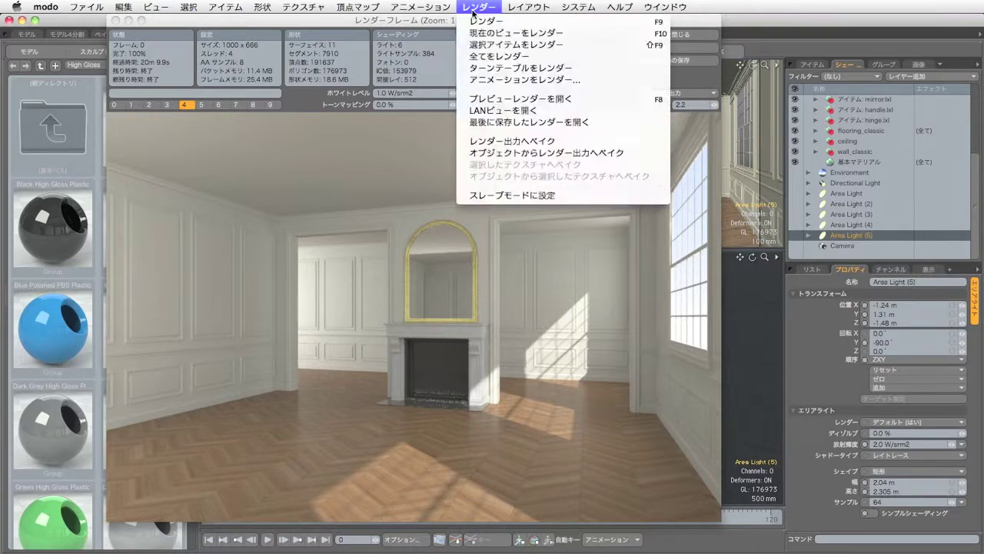
left_click(473, 21)
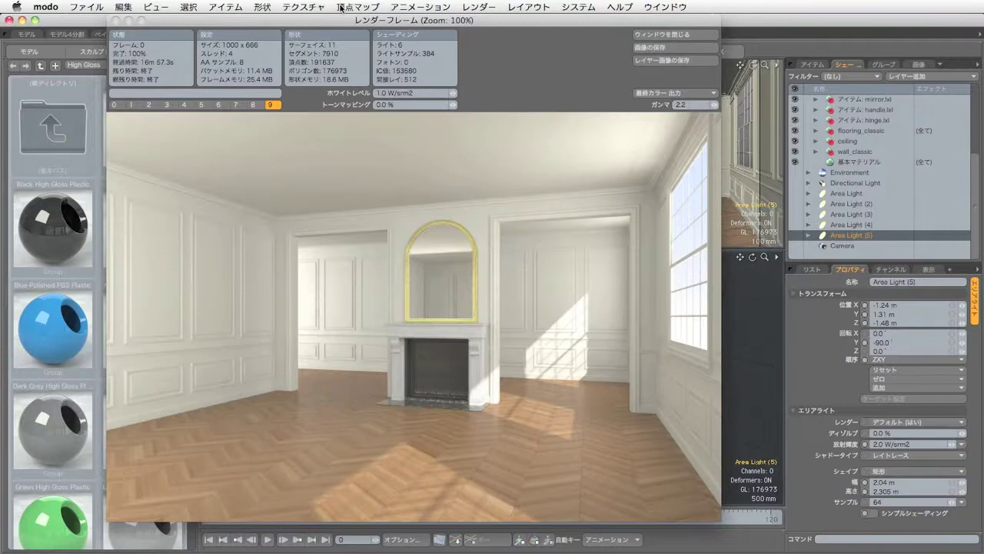
left_click(342, 19)
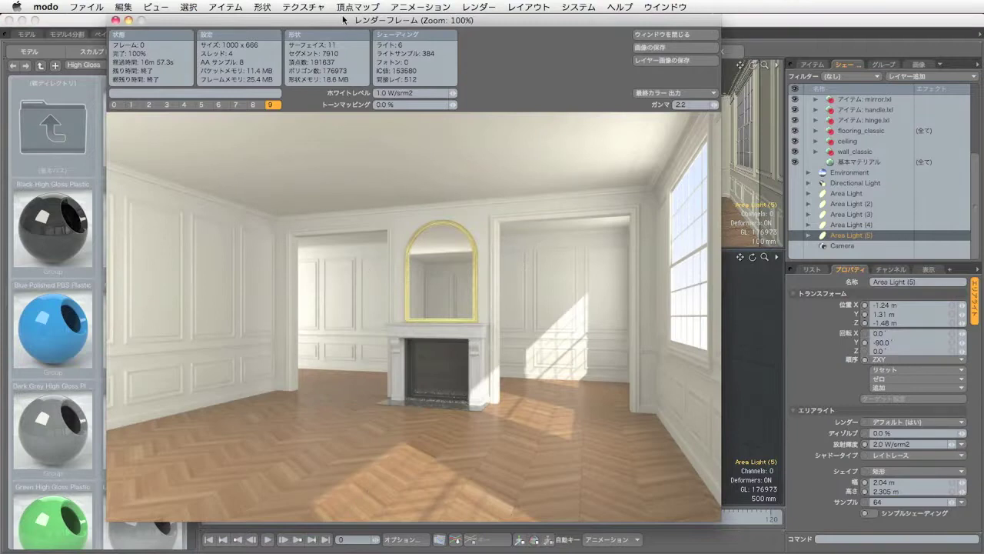
Save the rendered image to the desktop as the Targa file test_01.tga.
left_click(676, 46)
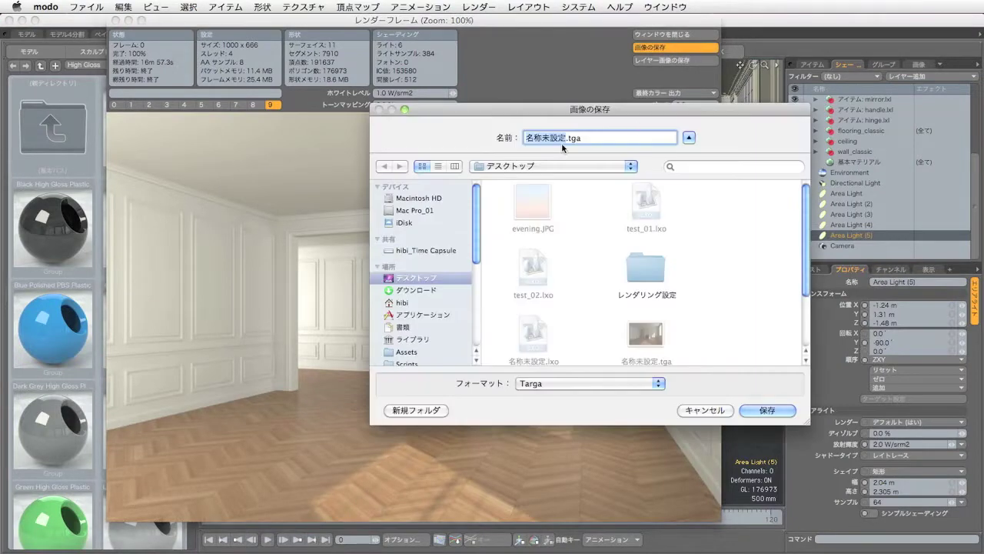
type("test_0")
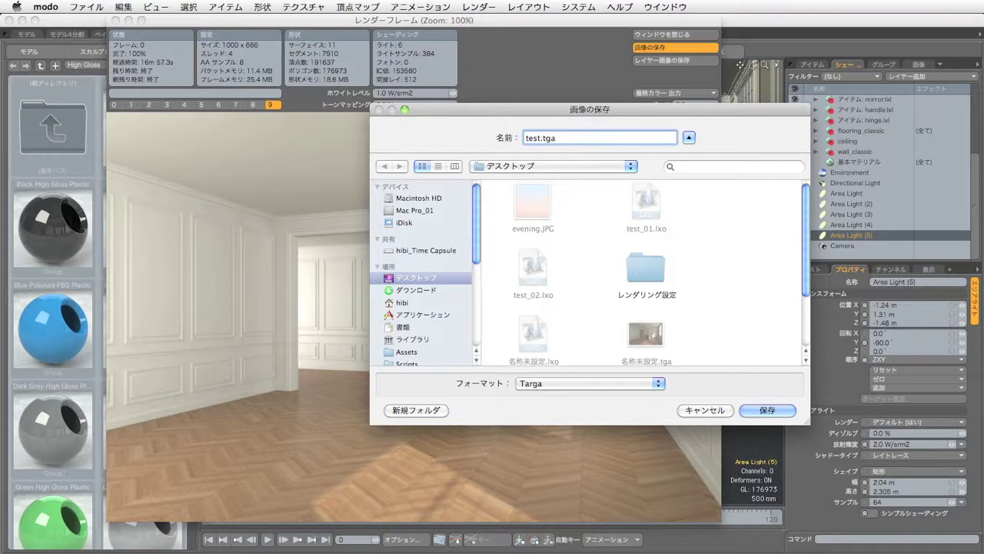
type("3")
left_click(758, 410)
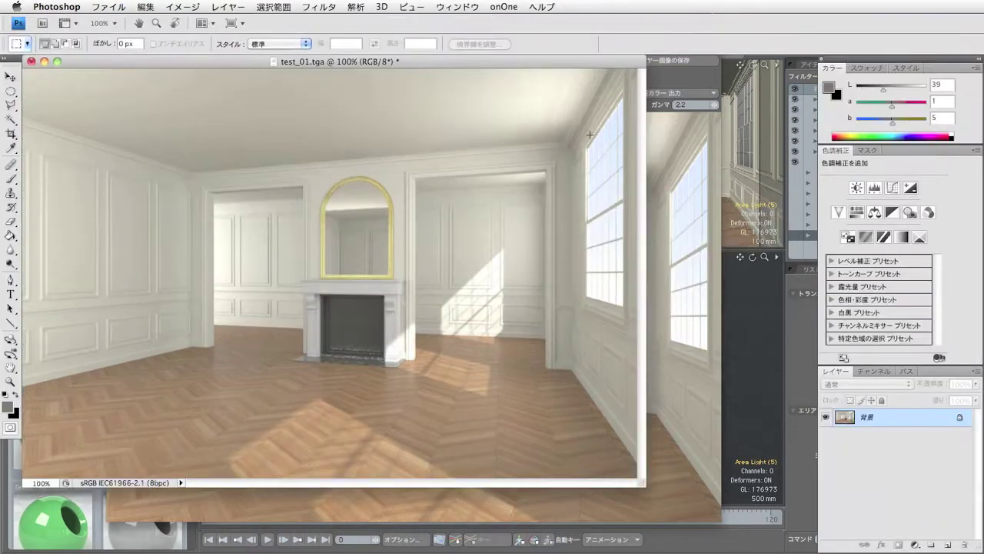
In Photoshop, sharpen test_01.tga with an Unsharp Mask of 151% amount, 0.5 pixel radius and threshold 0.
left_click_drag(559, 59, 639, 73)
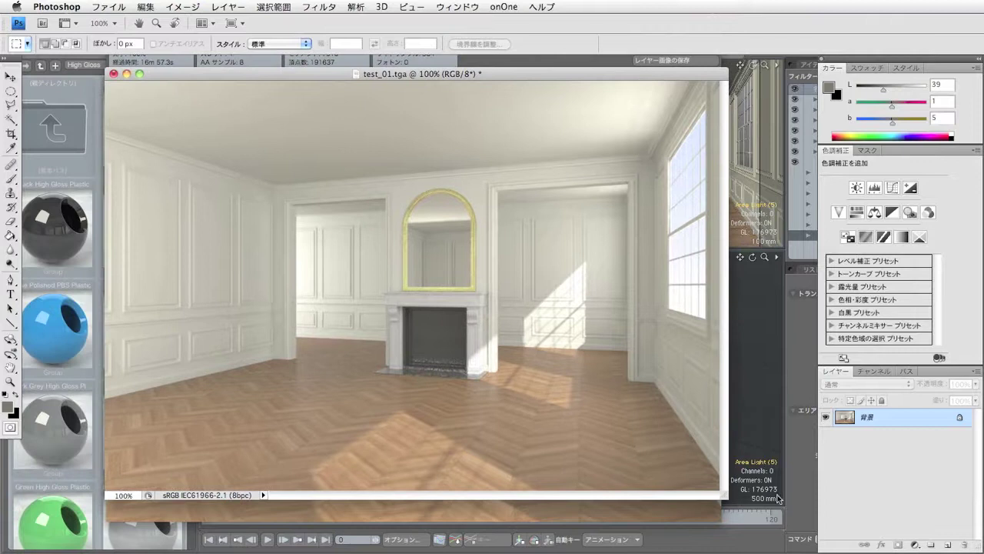
left_click_drag(724, 499, 783, 539)
mouse_move(434, 75)
left_mouse_down()
mouse_move(425, 52)
mouse_move(431, 74)
left_mouse_up()
left_click(319, 6)
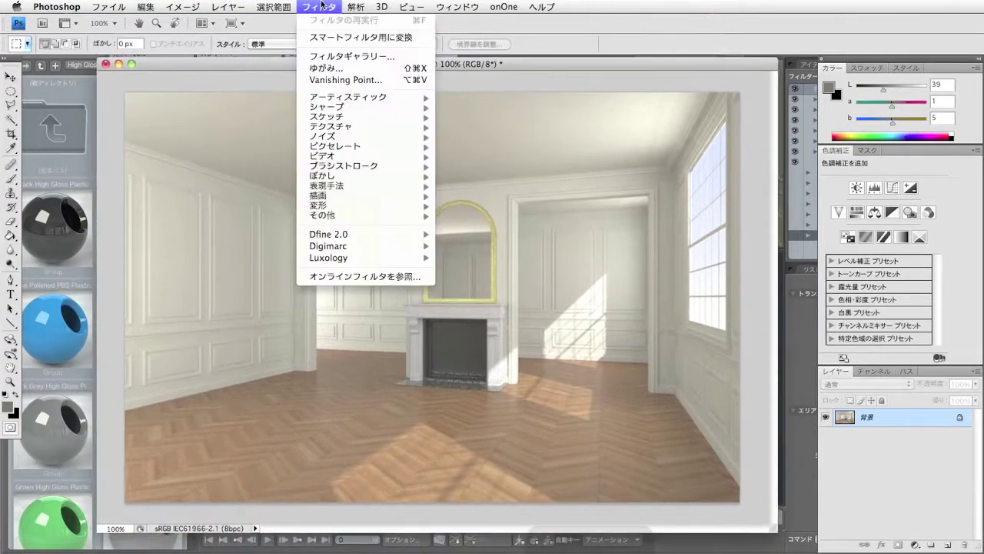
mouse_move(381, 108)
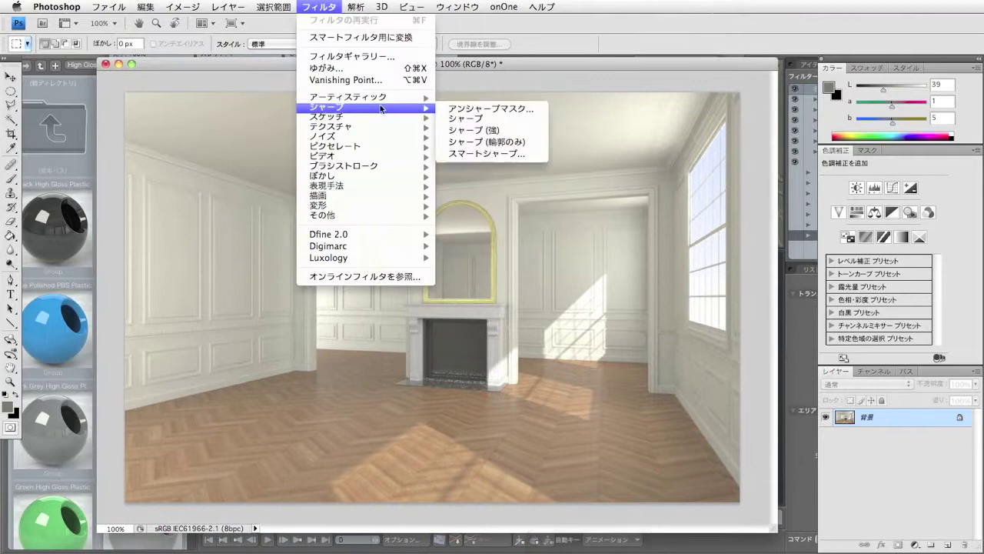
left_click(491, 109)
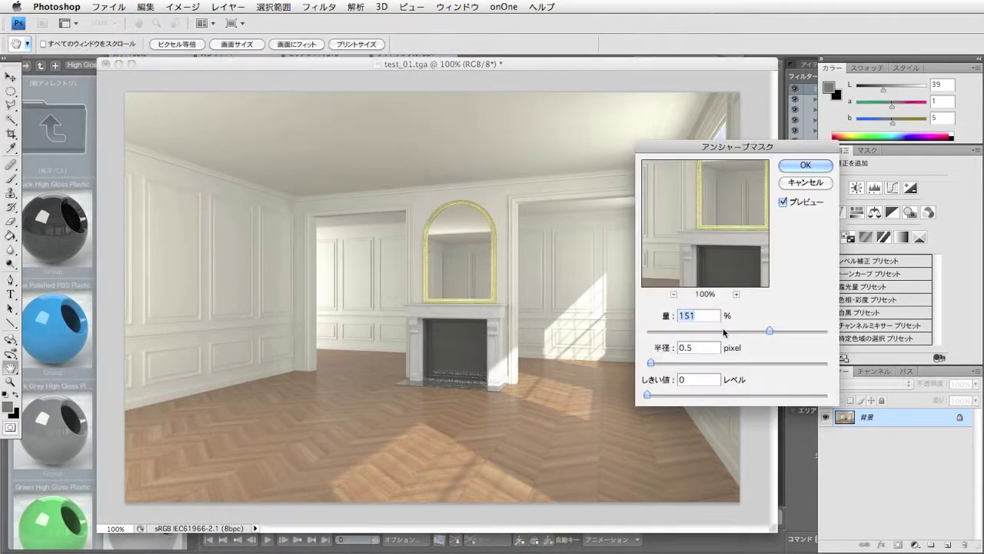
left_click(805, 165)
Add a Curves adjustment layer that darkens the shadows slightly and raises the midtones from input 96 to output 111.
left_click(892, 189)
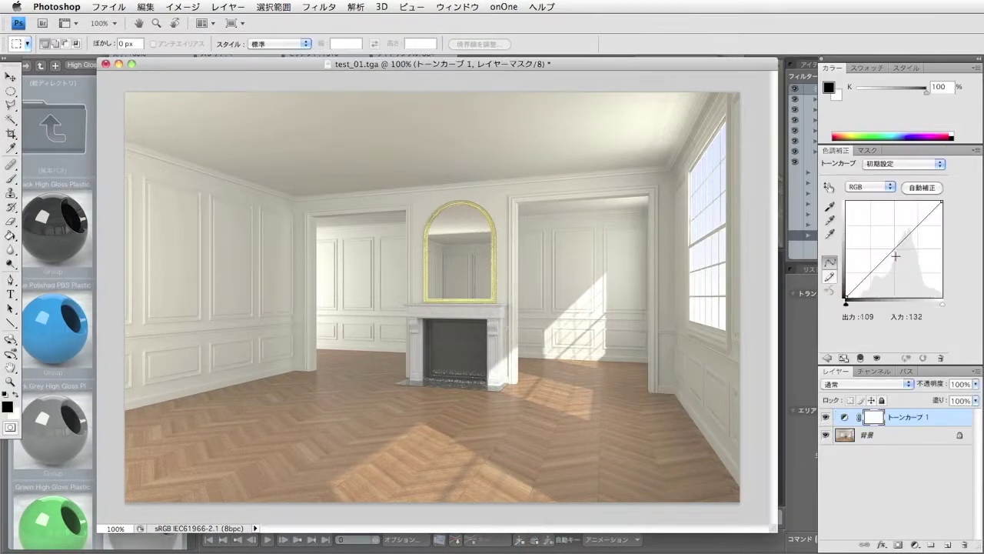
left_click_drag(875, 274, 855, 291)
left_click_drag(908, 237, 882, 254)
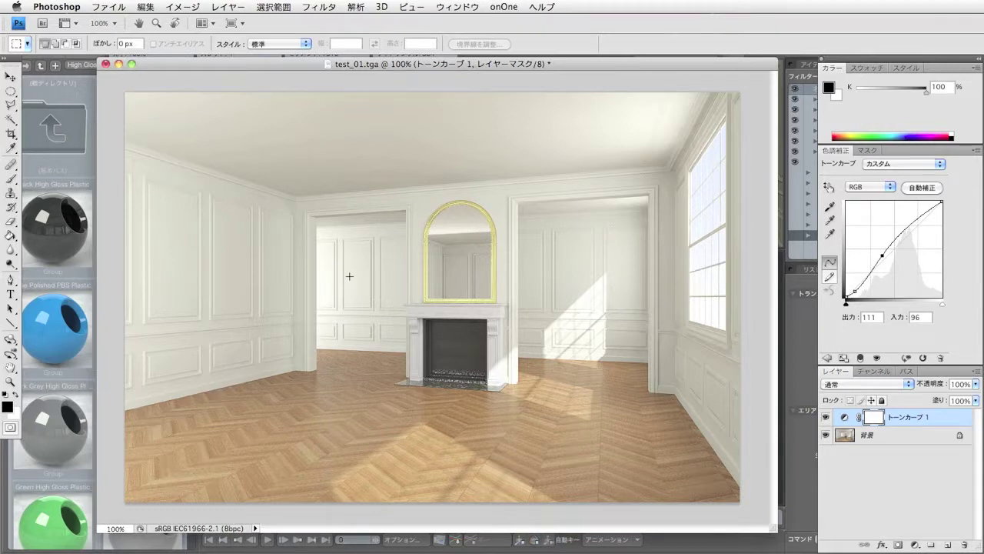
Close the retouched image, return to modo and dismiss the render window.
left_click(106, 64)
left_click(529, 206)
left_click(465, 203)
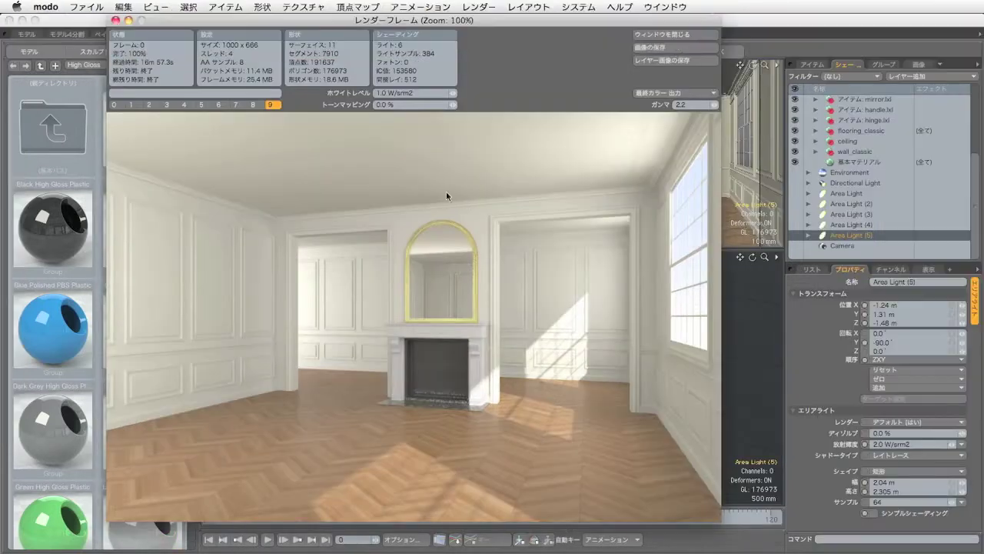
left_click(116, 20)
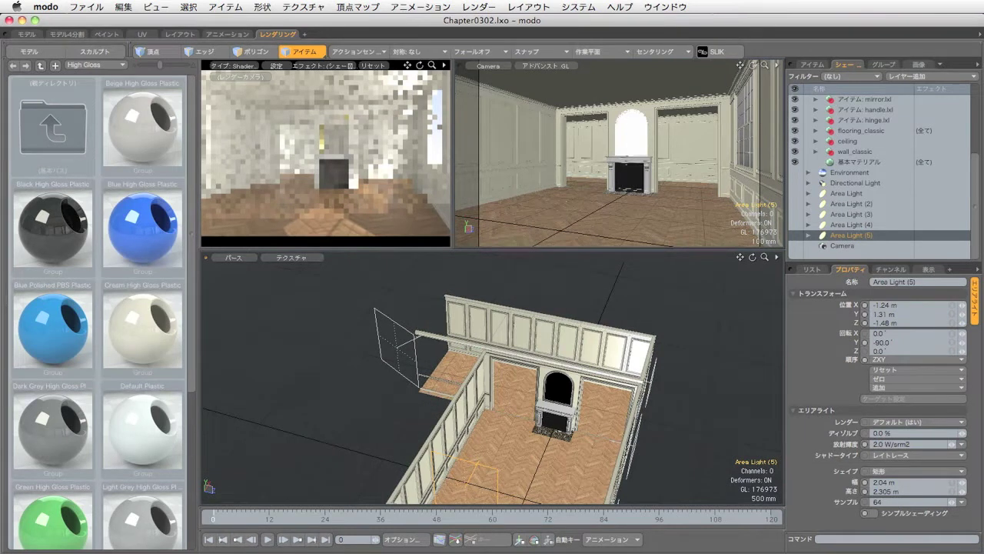
Enable the white Material (11) over all items in the shader tree and render the scene.
scroll(846, 180, "up", 3)
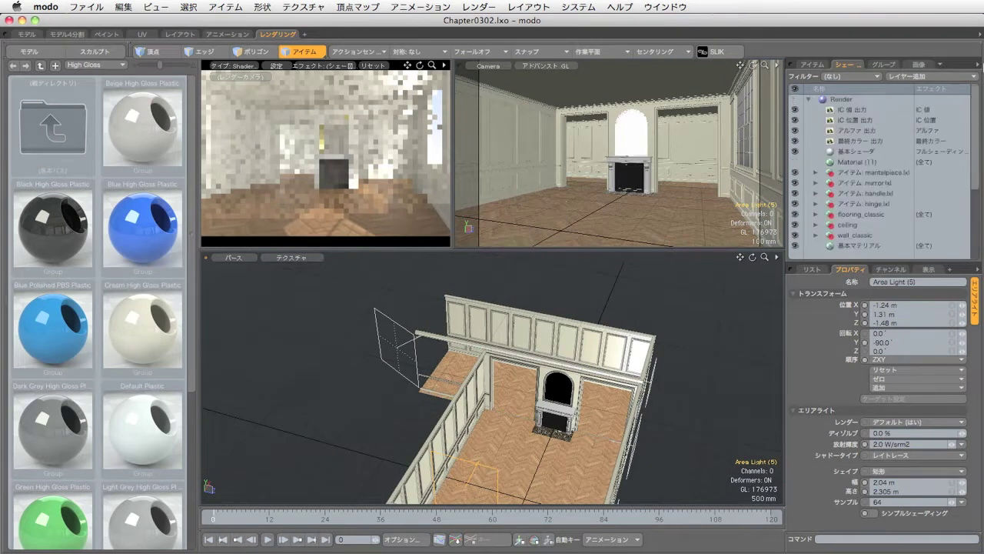
left_click(801, 164)
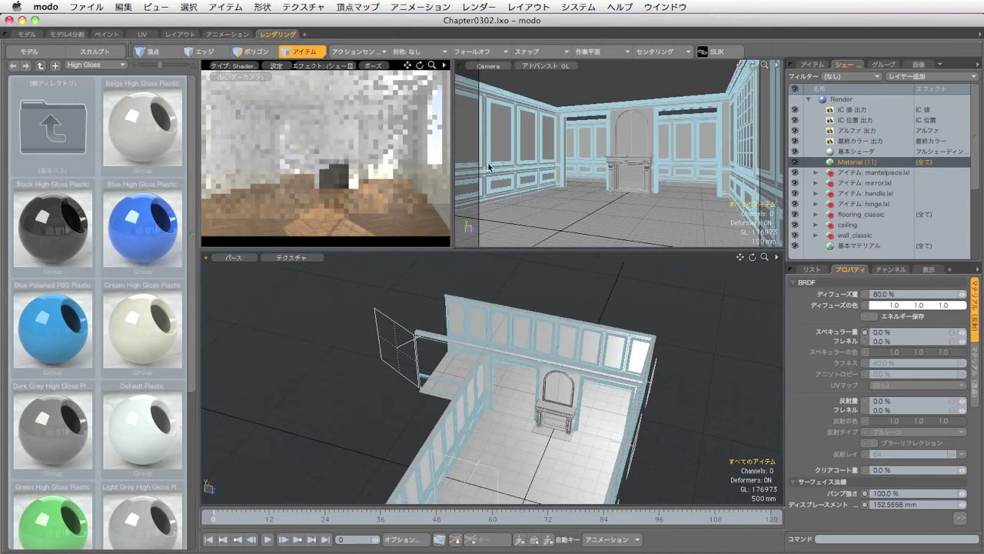
left_click(479, 7)
left_click(486, 21)
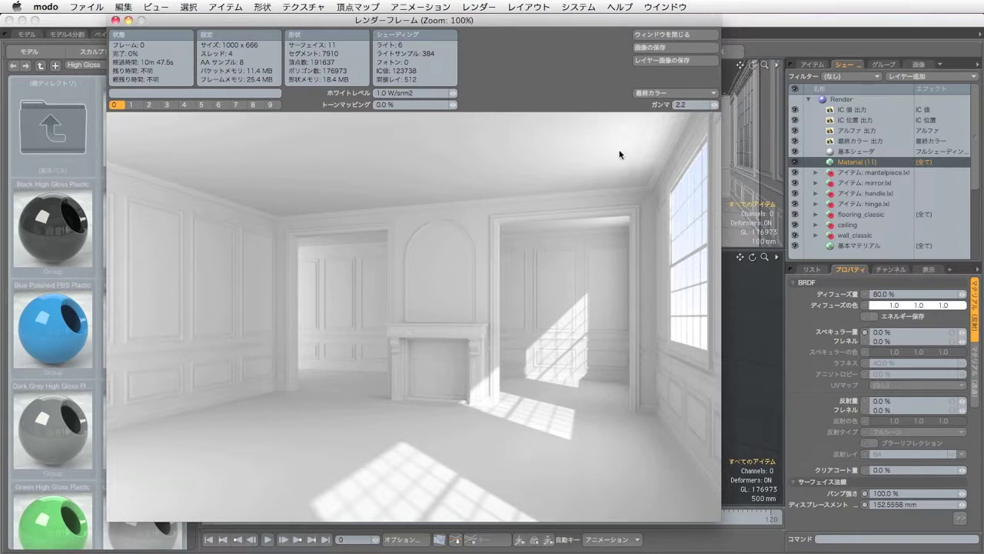
Examine the white render at 200% zoom, checking the ceiling near the window, the doorway and the sunlit floor patches.
scroll(645, 154, "up", 1)
left_click_drag(615, 191, 569, 193)
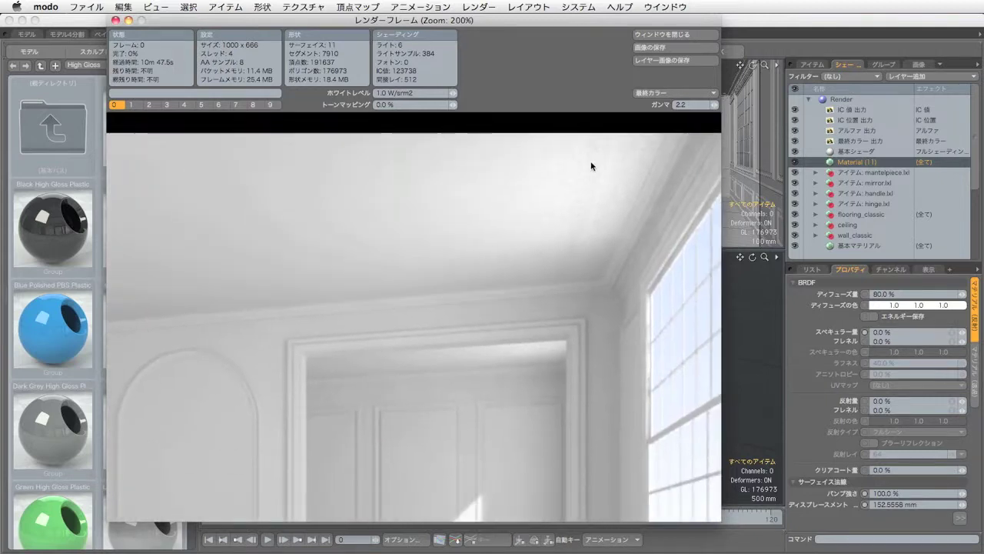
left_click_drag(565, 397, 588, 290)
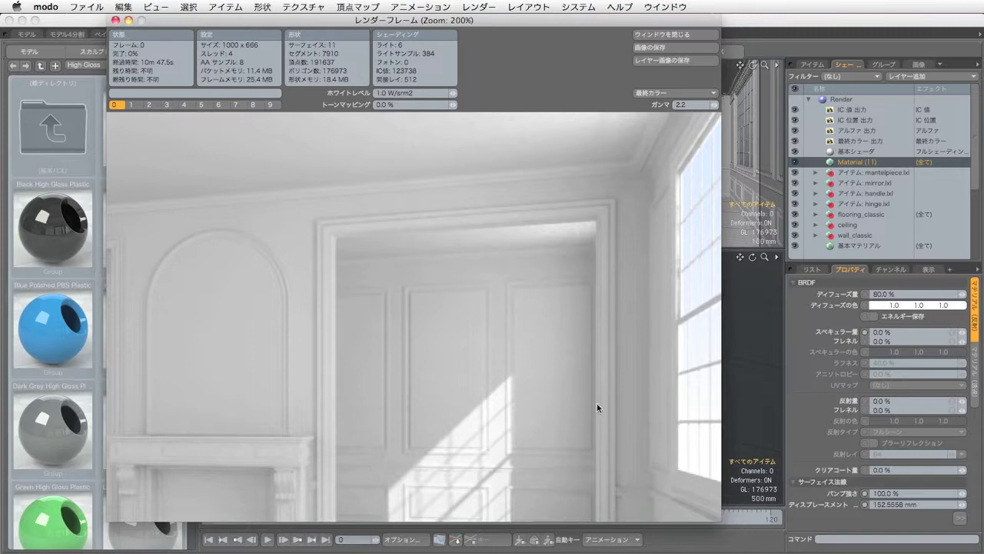
left_click_drag(542, 389, 557, 190)
left_click_drag(567, 354, 600, 236)
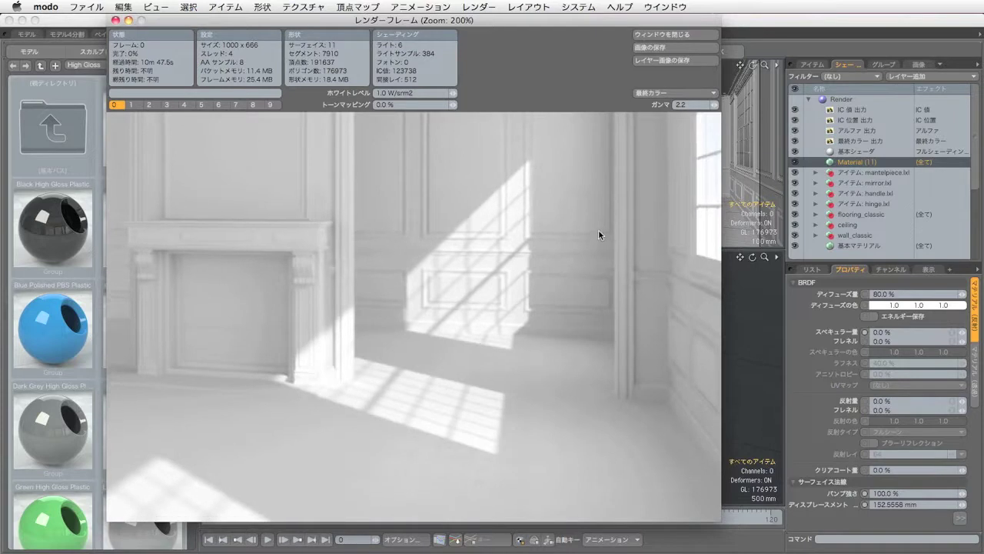
left_click_drag(604, 306, 594, 291)
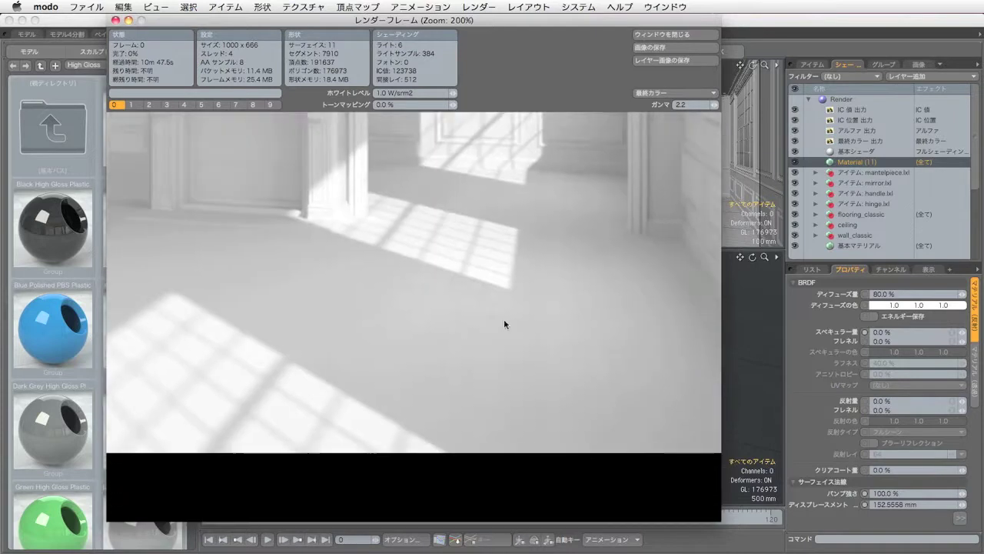
left_click_drag(229, 355, 462, 376)
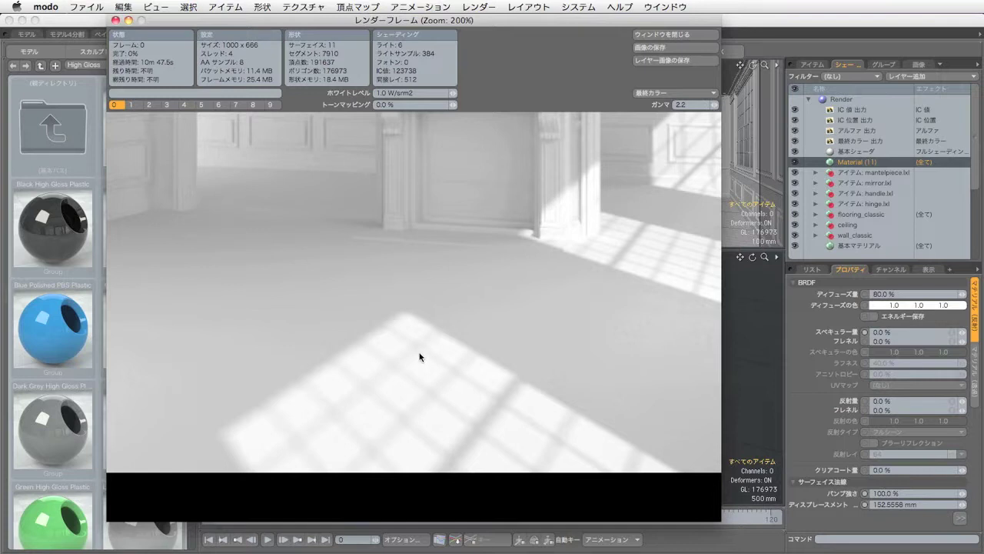
Set the Directional Light's sample count to 256.
left_click(812, 64)
left_click(871, 140)
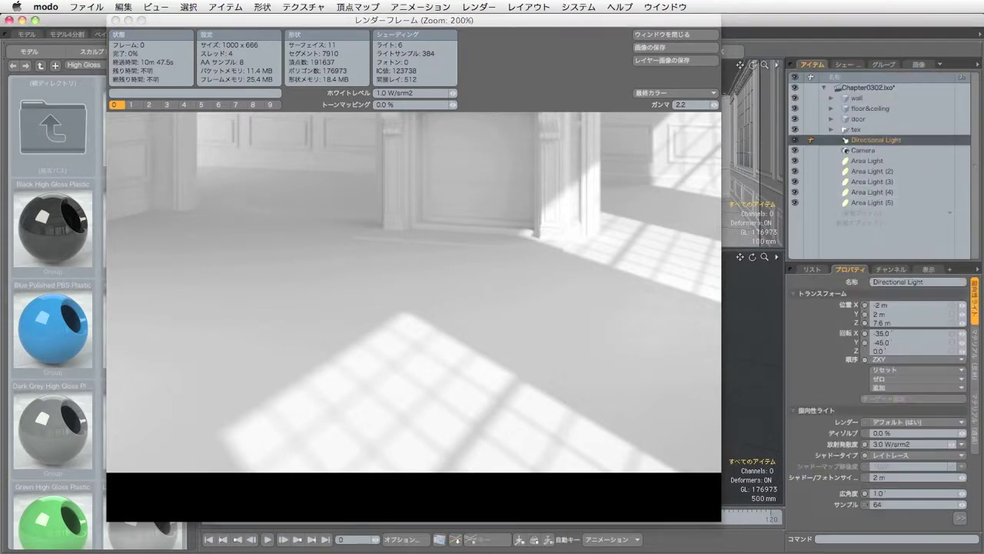
left_click(921, 506)
type("25")
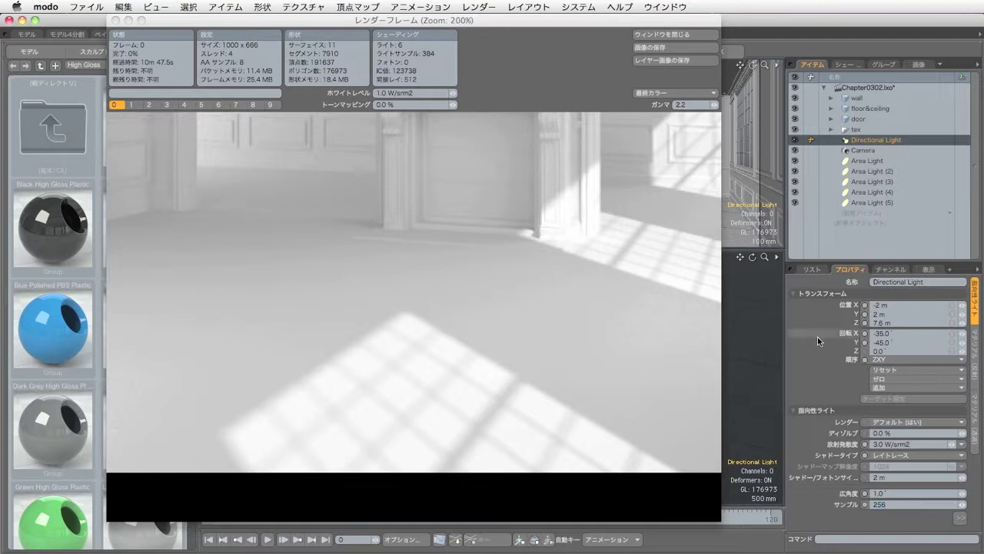
Set the sample count of all five area lights to 256 together.
left_click(868, 161)
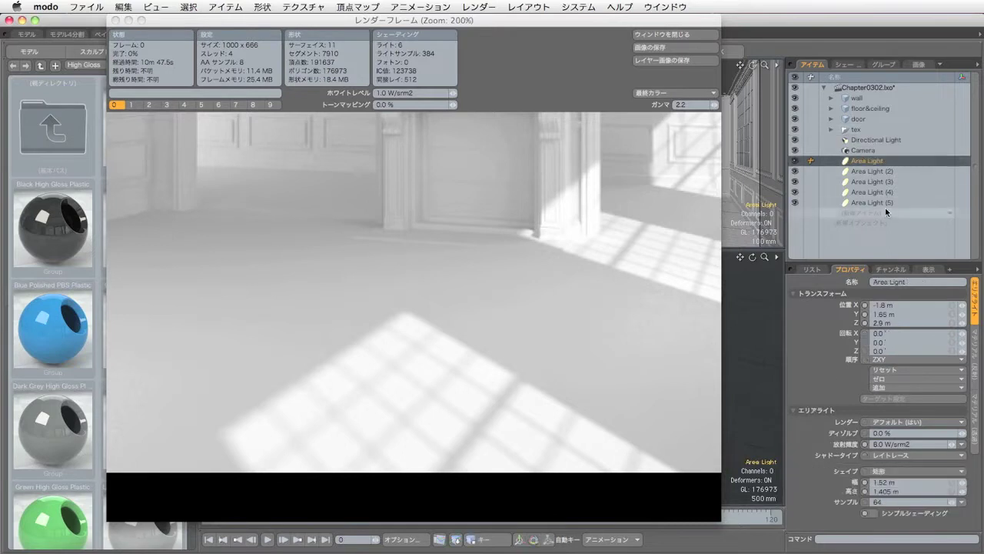
left_click(883, 203, "shift")
left_click(911, 501)
type("25")
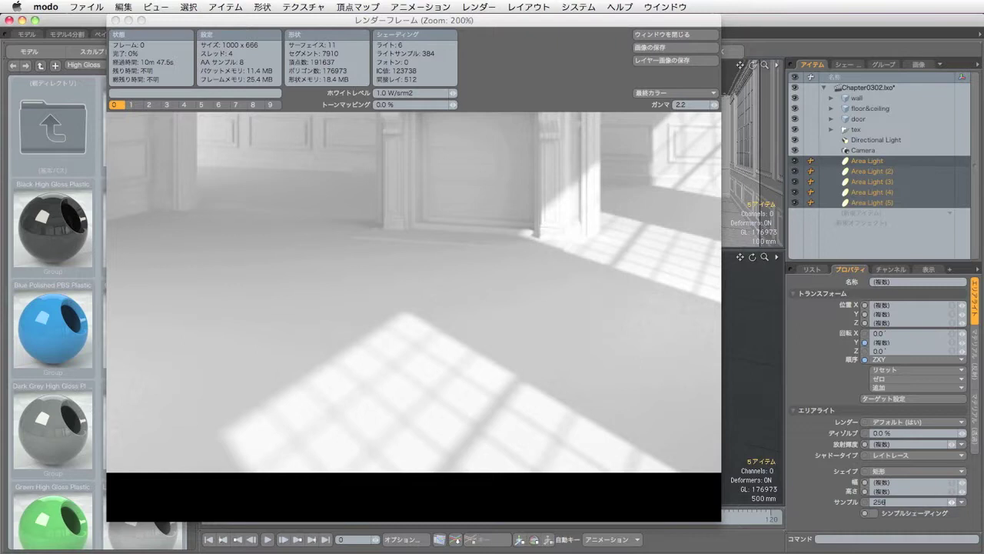
Close the render window and render the scene again with the higher light sampling.
left_click(115, 20)
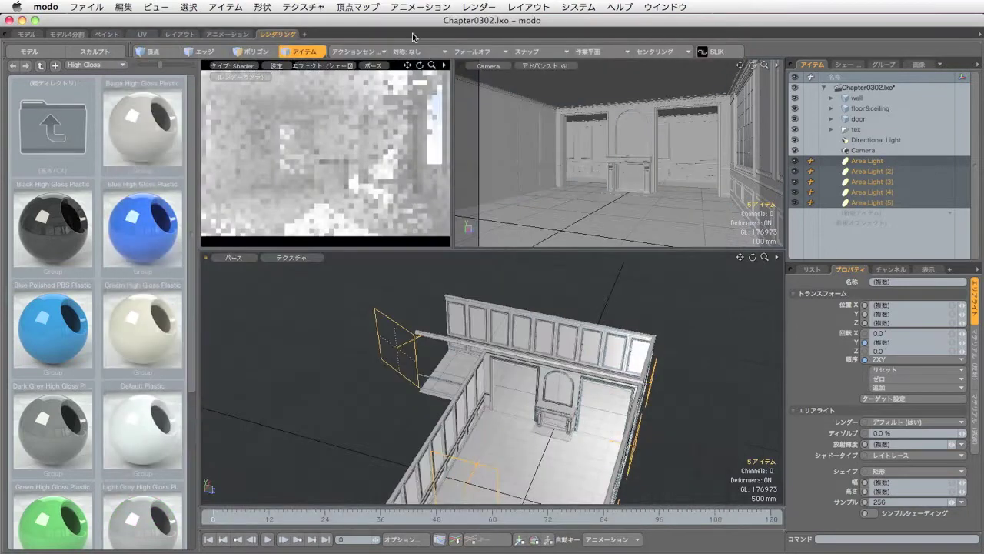
left_click(479, 6)
left_click(485, 20)
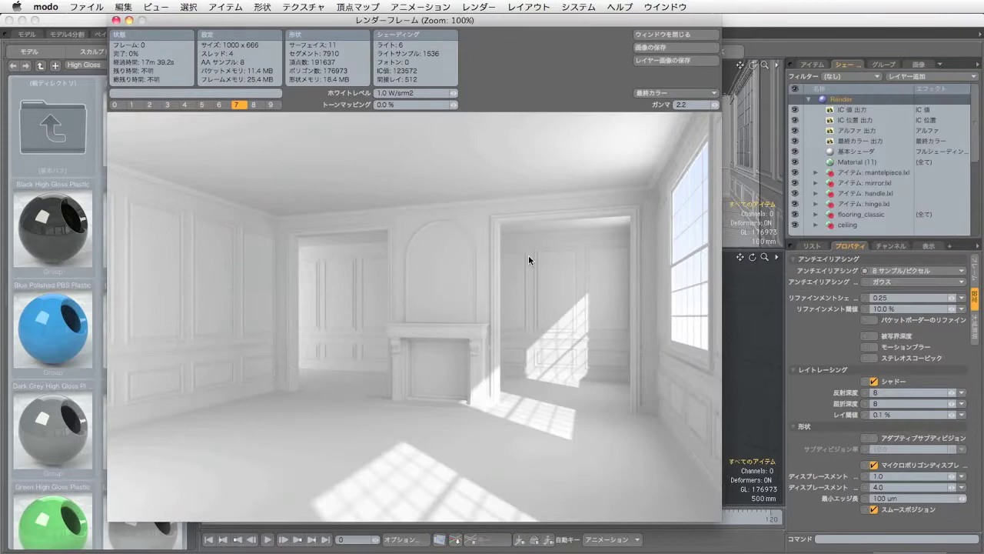
Compare the ceiling beside the window between stored renders 6 and 7 at 200% zoom.
scroll(475, 271, "up", 1)
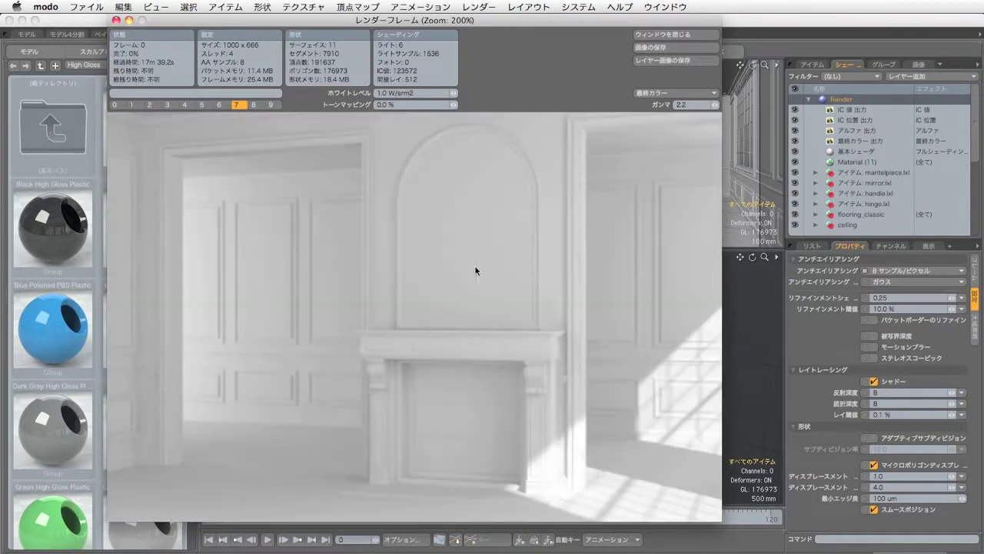
left_click_drag(430, 318, 551, 230)
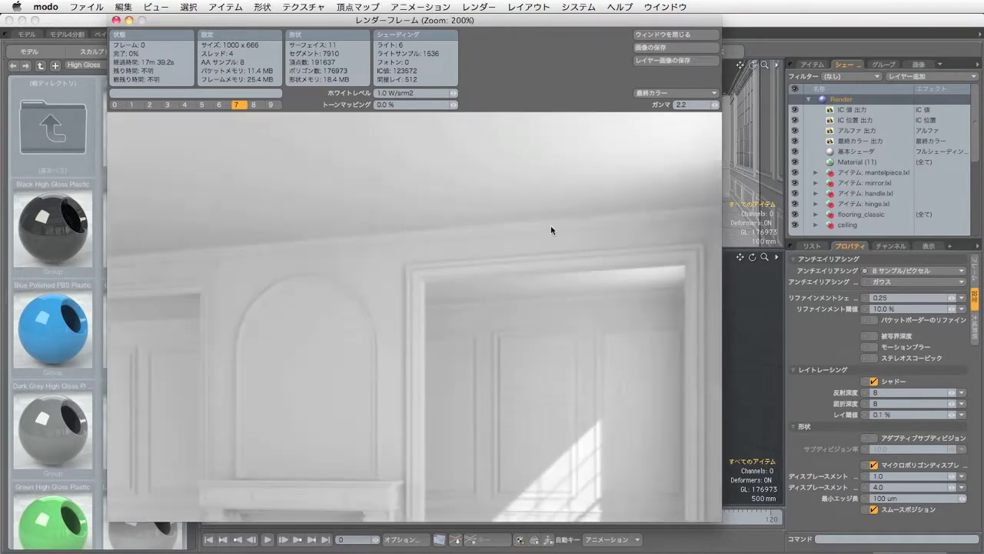
left_click_drag(482, 275, 439, 303)
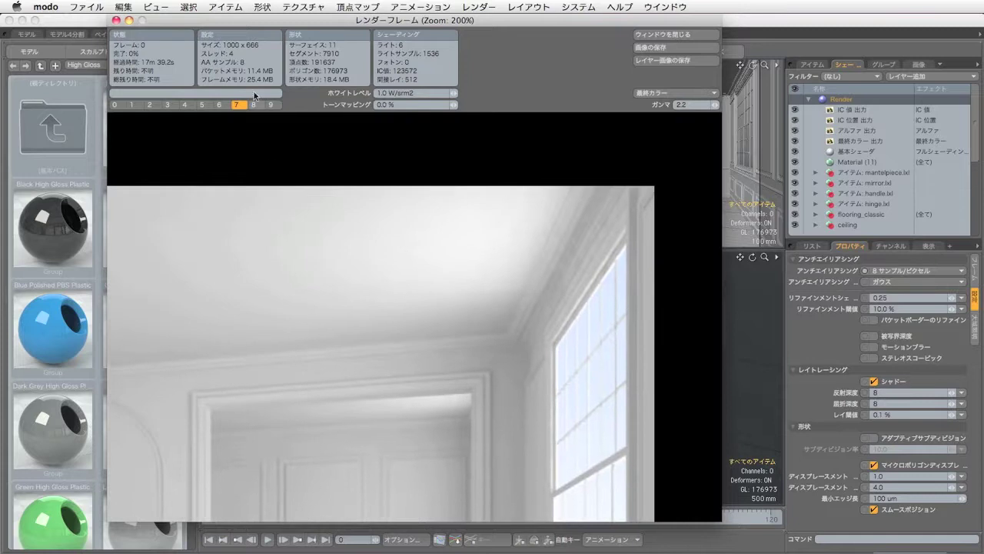
left_click(220, 104)
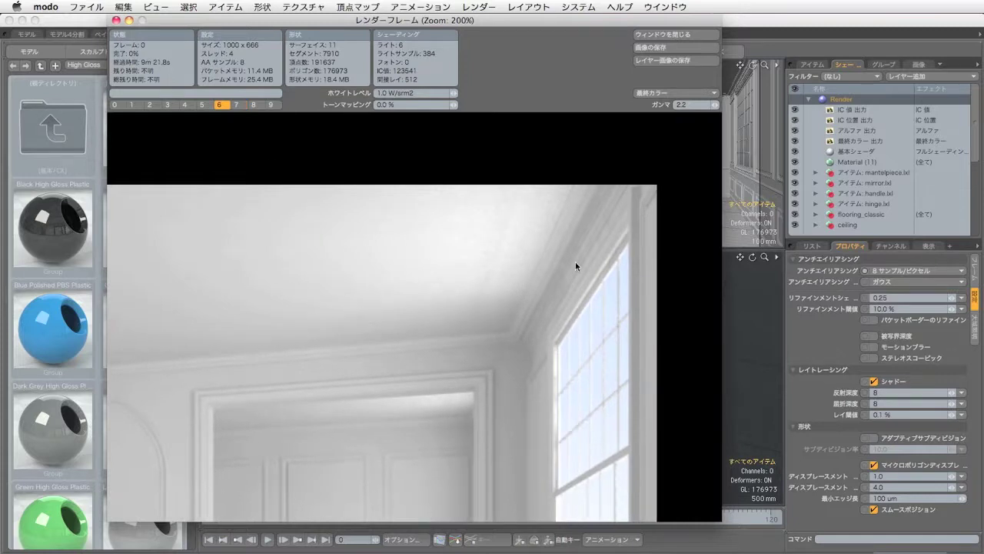
left_click(235, 104)
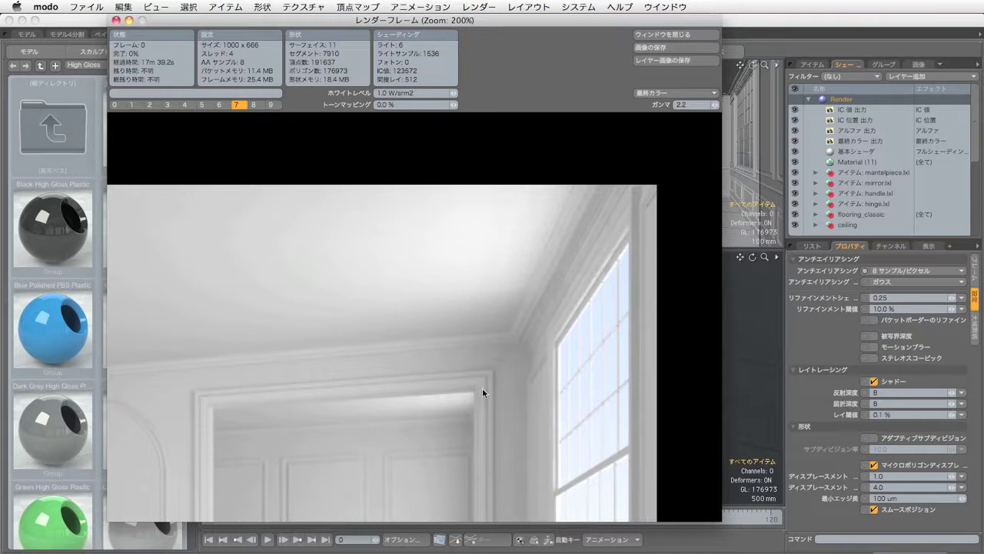
Compare the doorway, fireplace and sunlit floor shadows between stored renders 6 and 7 at 200% zoom.
left_click_drag(483, 391, 528, 228)
left_click(219, 104)
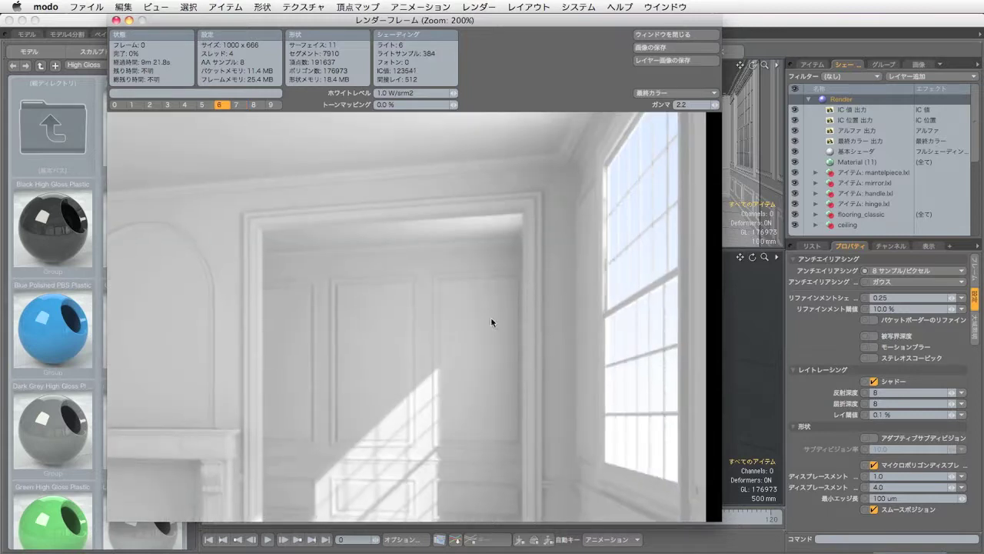
left_click(237, 105)
left_click_drag(320, 454, 461, 259)
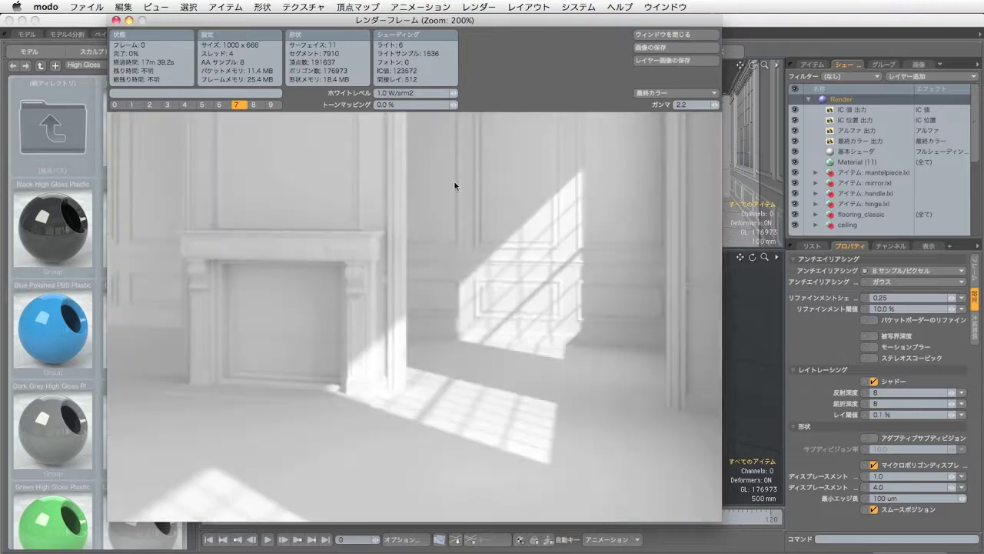
left_click(219, 104)
left_click_drag(287, 459, 476, 330)
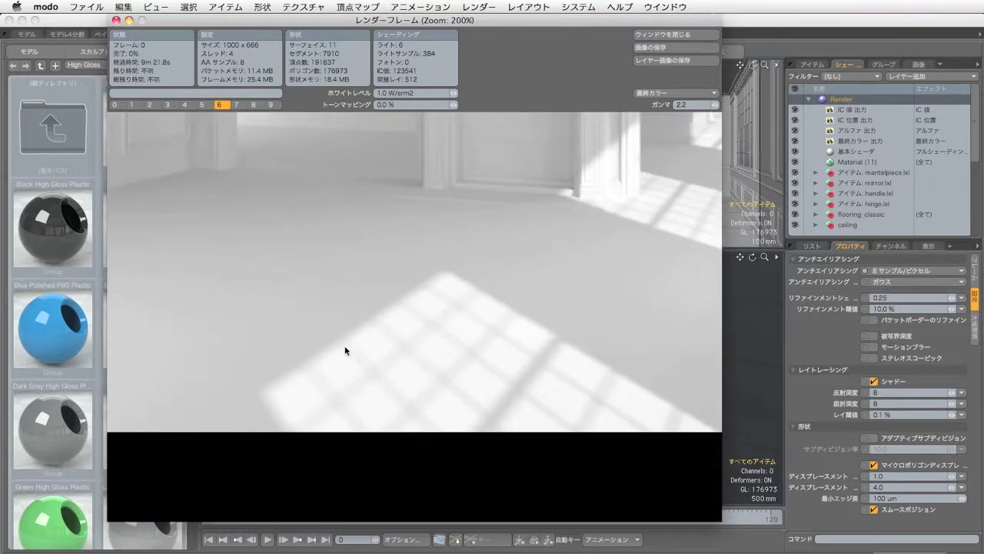
left_click(237, 105)
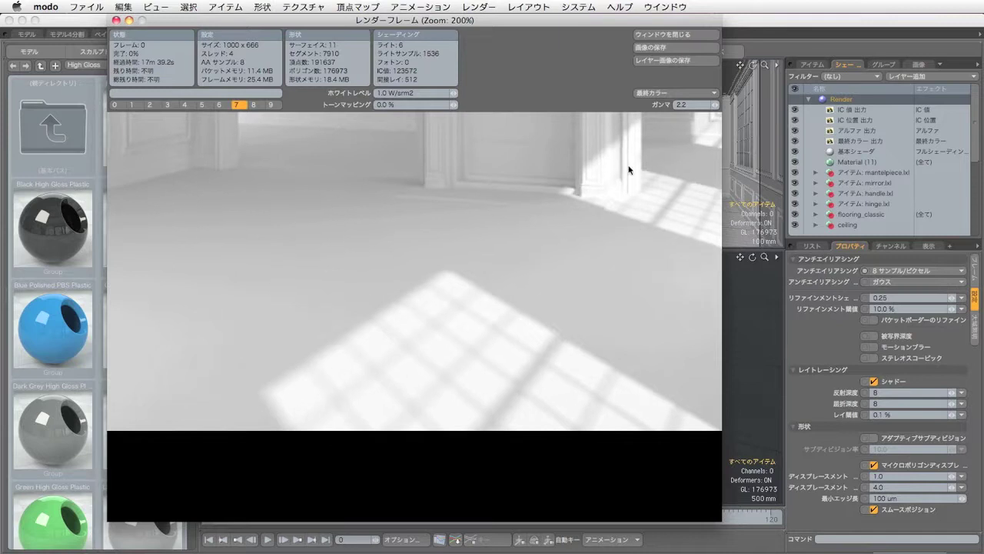
left_click_drag(631, 177, 553, 435)
left_click_drag(587, 168, 568, 275)
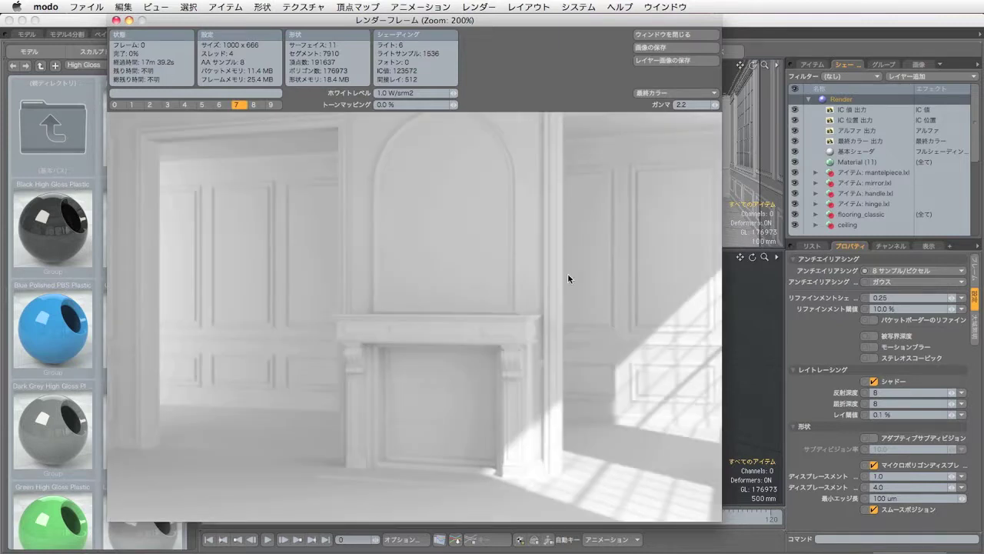
left_click_drag(503, 373, 465, 241)
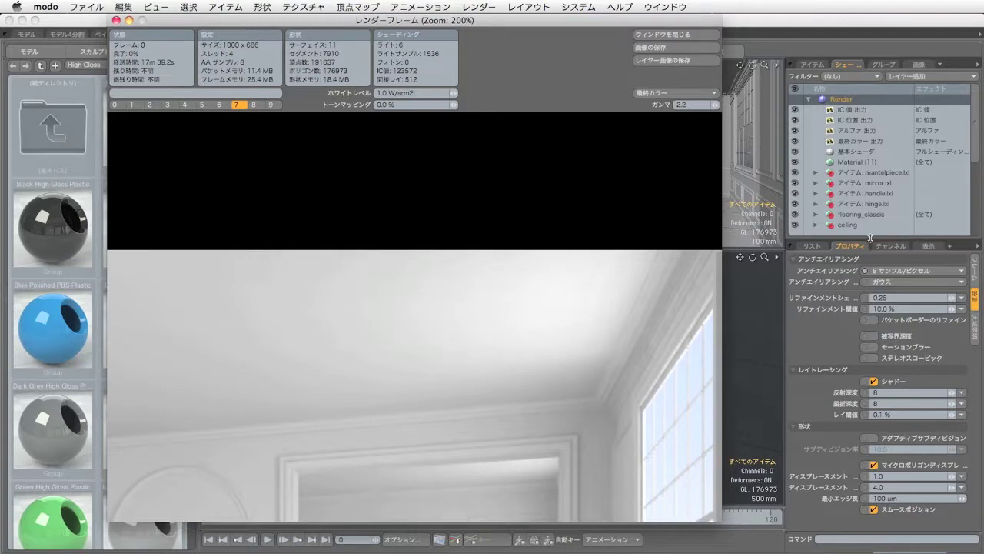
Select the base shader in the shader tree, show its full properties and key its shading rate channel.
left_click_drag(871, 237, 870, 364)
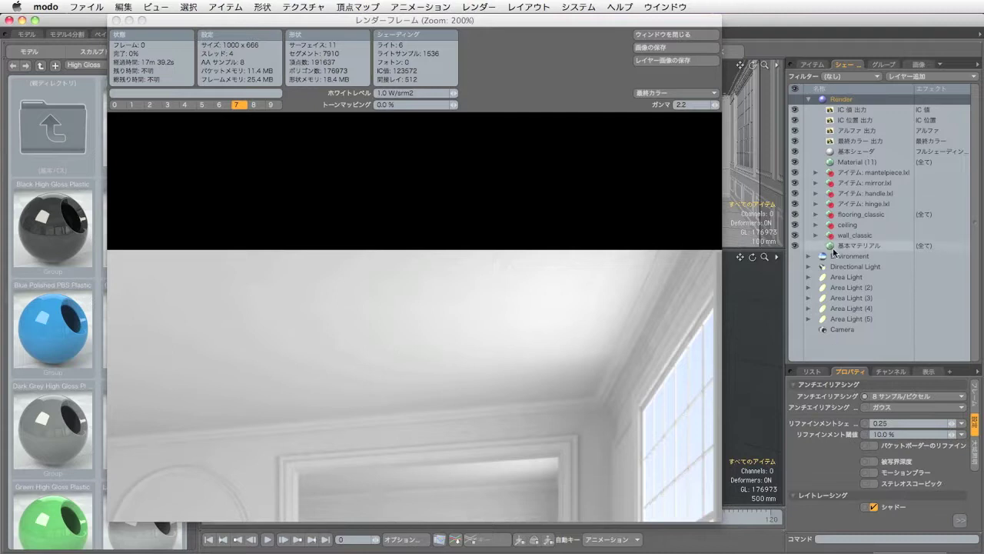
left_click(865, 153)
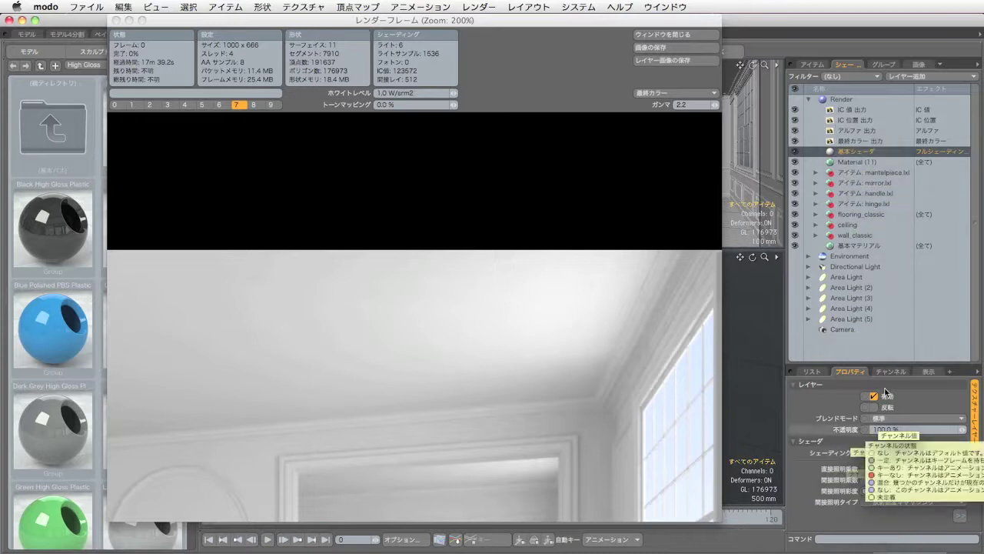
left_click_drag(865, 362, 866, 240)
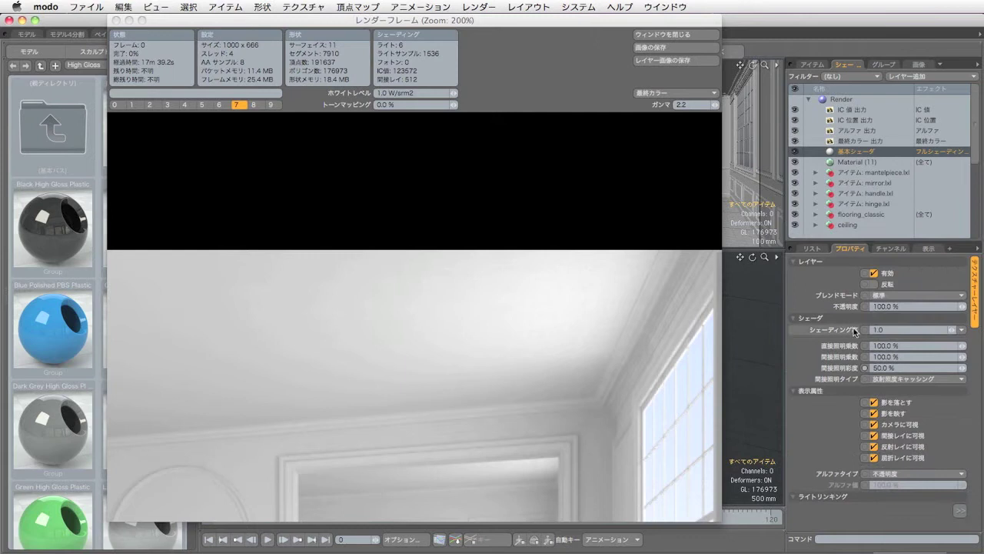
left_click(864, 330)
Close the render window, reopen the last saved render and select the Render item to show its antialiasing settings.
left_click(115, 20)
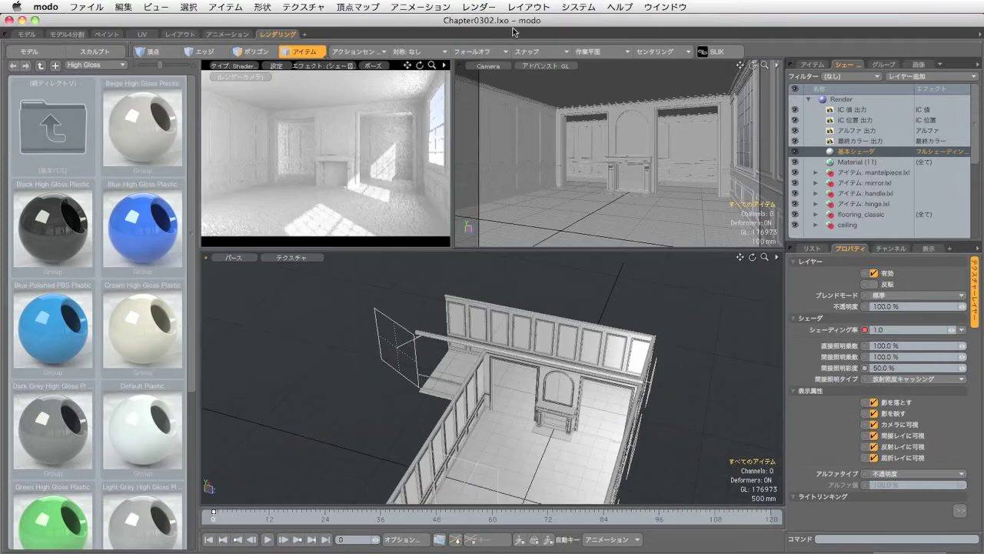
left_click(475, 7)
left_click(505, 123)
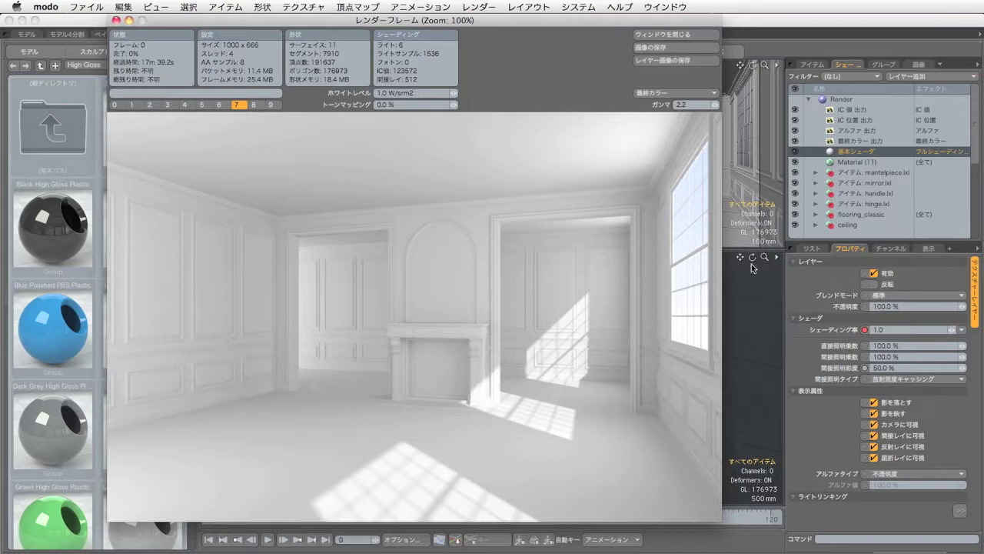
left_click(840, 99)
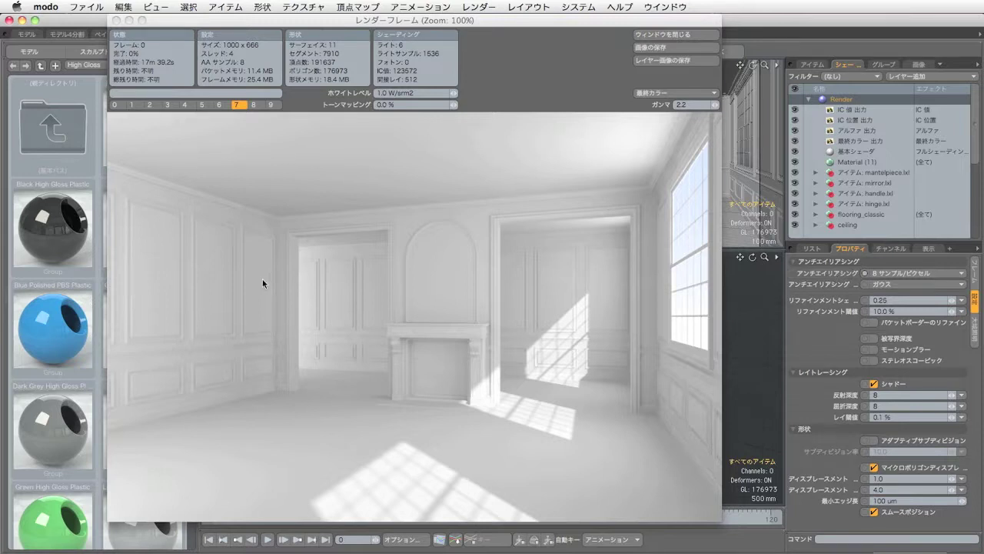
Examine the panel mouldings and ceiling corner of the far-left wall in the render at 200% zoom.
left_click(218, 226)
scroll(239, 228, "up", 2)
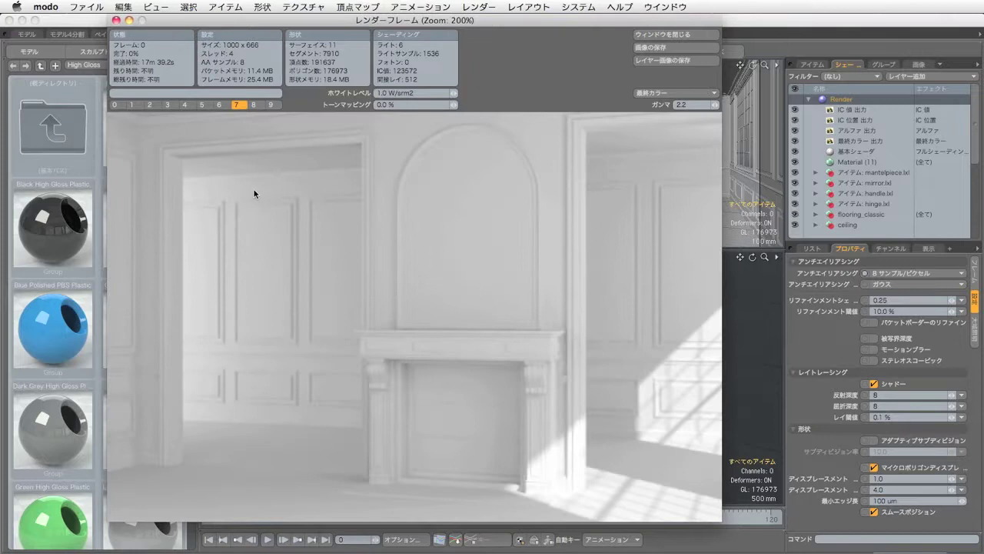
left_click_drag(365, 251, 503, 299)
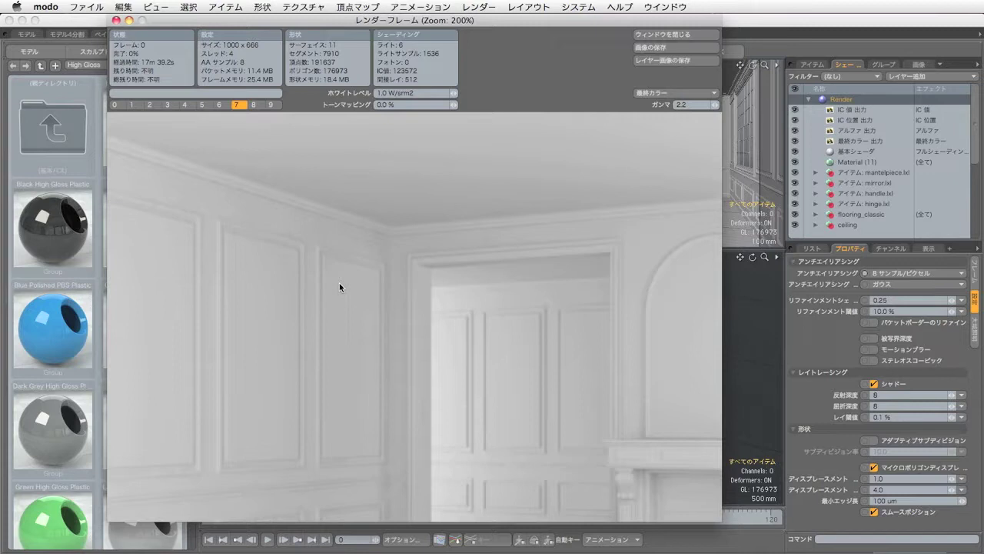
Close the zoomed render frame and reopen the last saved render at 100%.
left_click(480, 7)
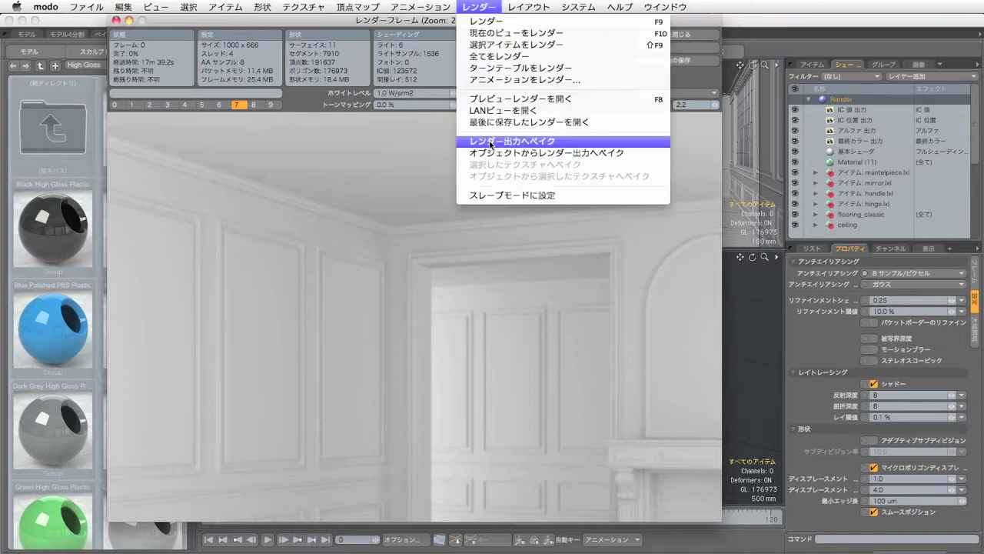
left_click(491, 122)
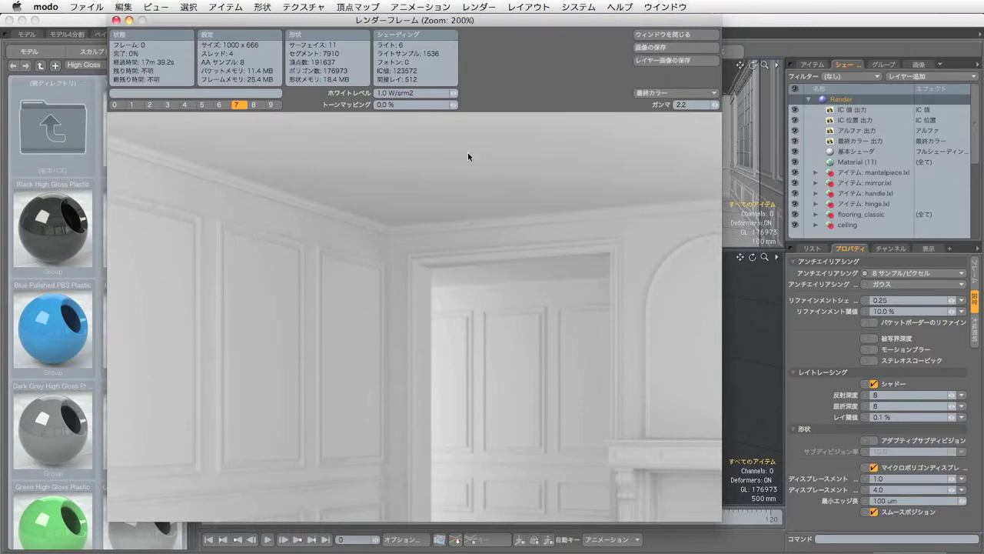
left_click(117, 21)
left_click(478, 7)
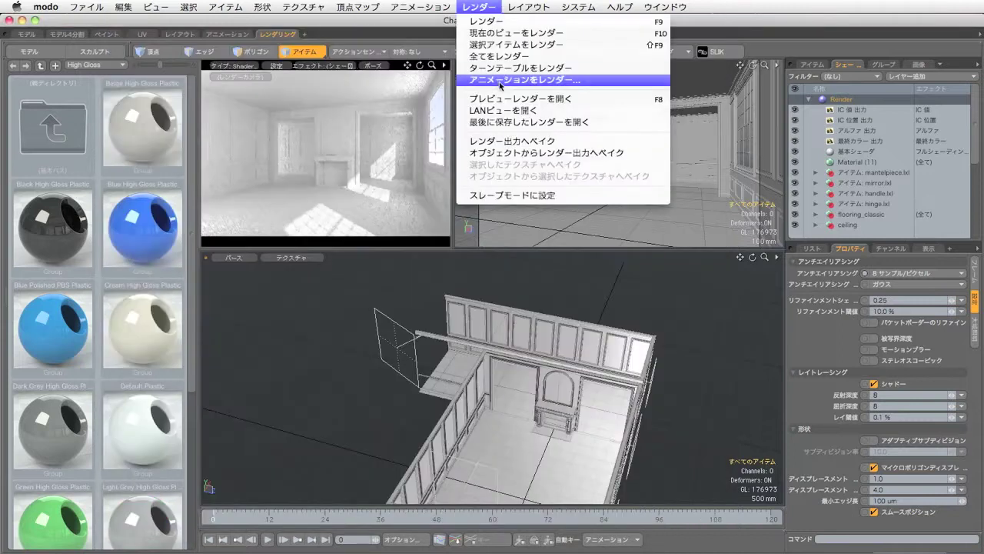
left_click(506, 123)
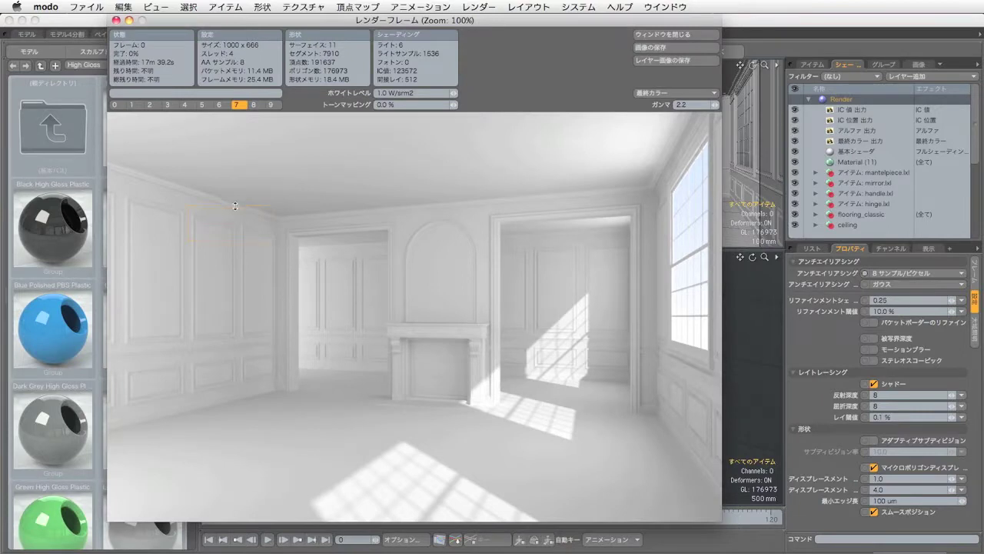
Set antialiasing to 16 samples per pixel and re-render a small region over the left wall's upper panel mouldings.
left_click(887, 273)
left_click(892, 283)
left_click(477, 7)
left_click(451, 183)
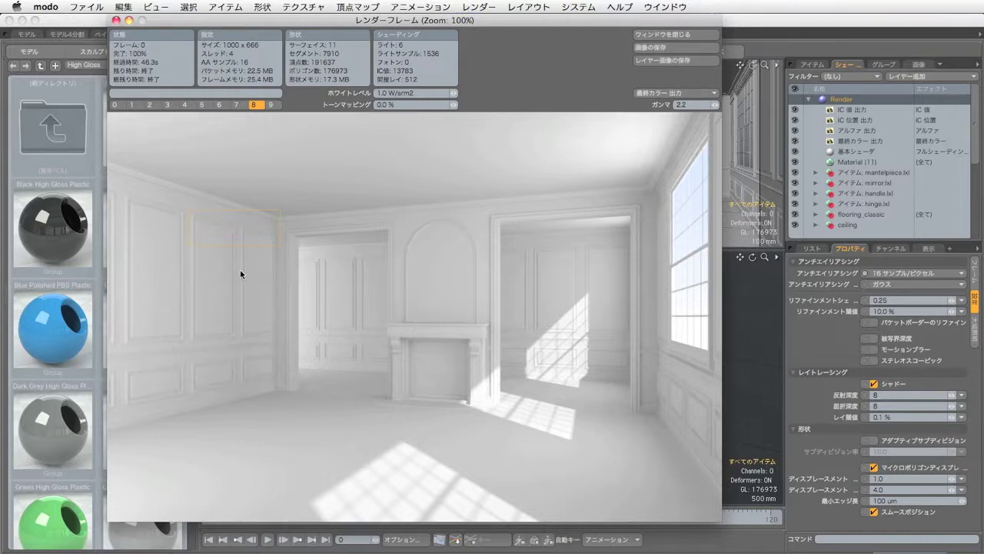
Compare the 16-sample render with the stored 8-sample render at the left wall's ceiling corner at 200% zoom.
scroll(257, 270, "up", 1)
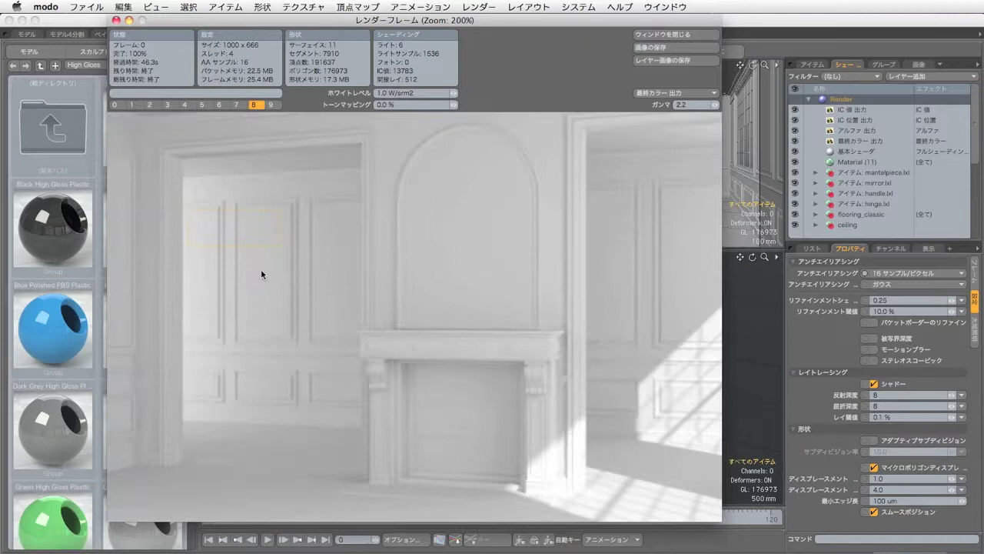
left_click_drag(334, 210, 634, 343)
left_click_drag(357, 290, 379, 311)
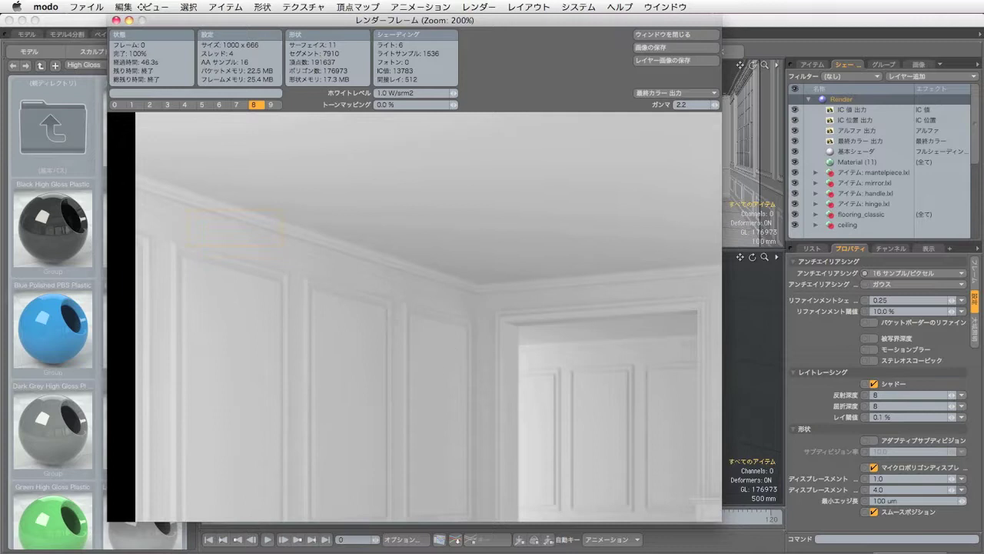
left_click(237, 105)
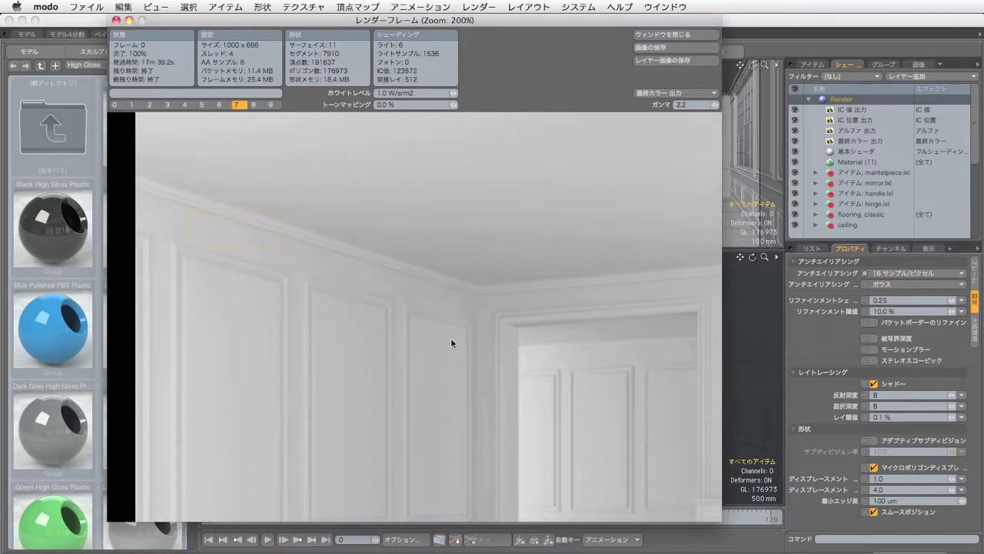
left_click(254, 105)
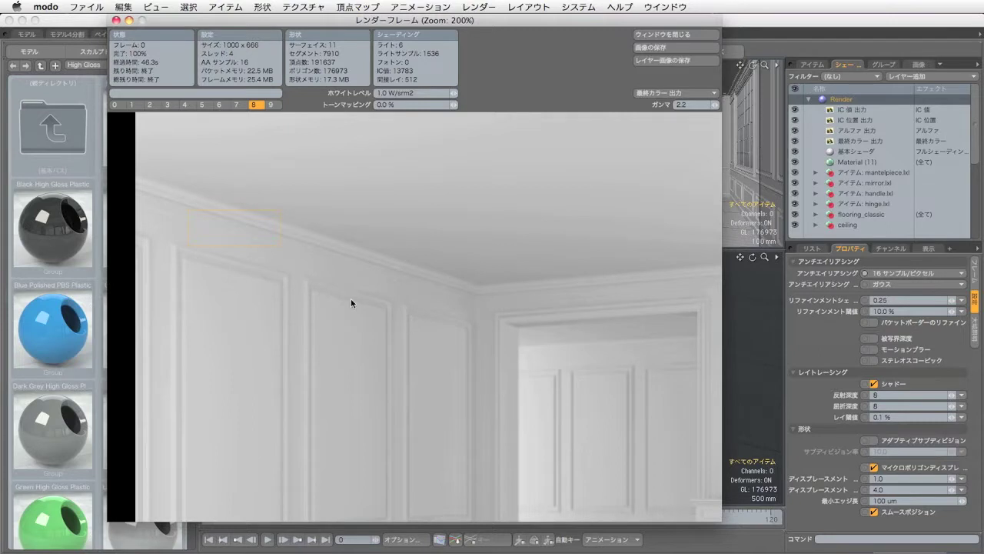
Set antialiasing to 32 samples per pixel and re-render the same region of the left wall.
left_click(904, 272)
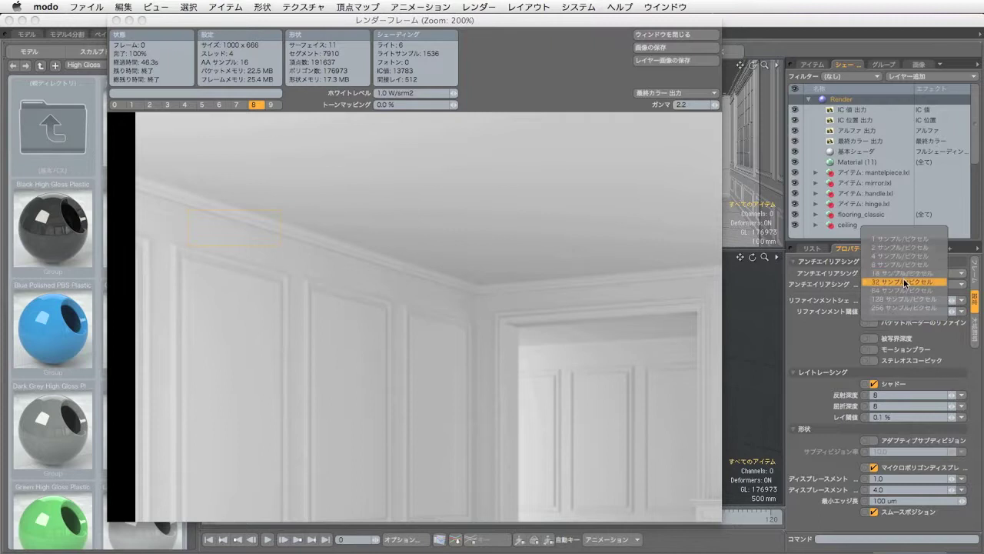
left_click(904, 279)
left_click(473, 7)
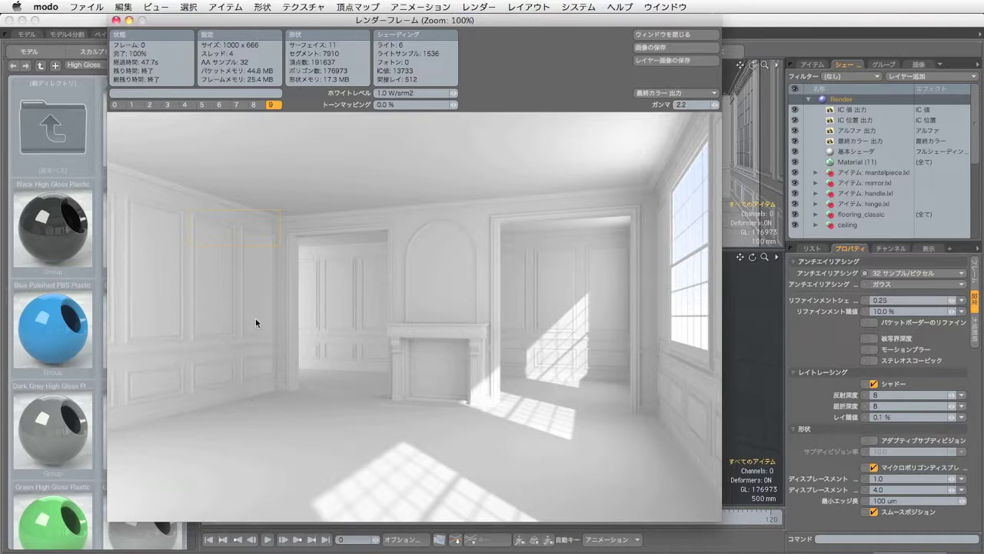
Compare the 32-sample render's wall panel mouldings with the stored 8- and 16-sample renders at 200% zoom.
scroll(288, 317, "up", 1)
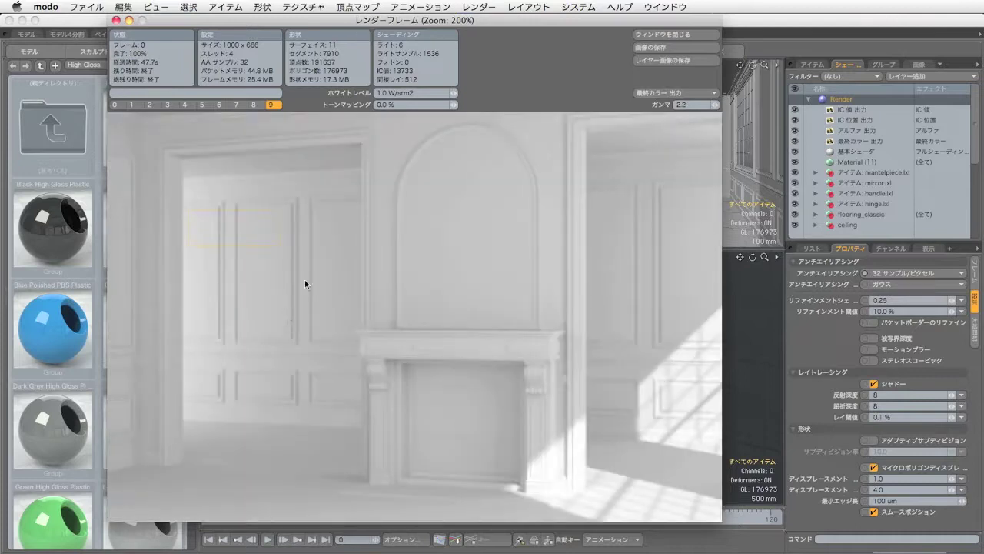
left_click_drag(469, 323, 580, 365)
left_click_drag(377, 294, 455, 343)
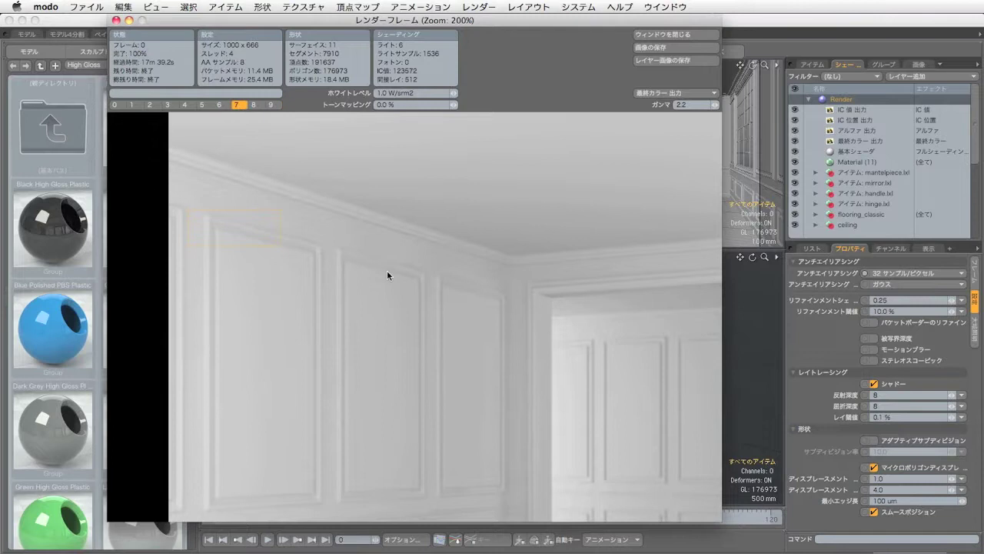
left_click(254, 104)
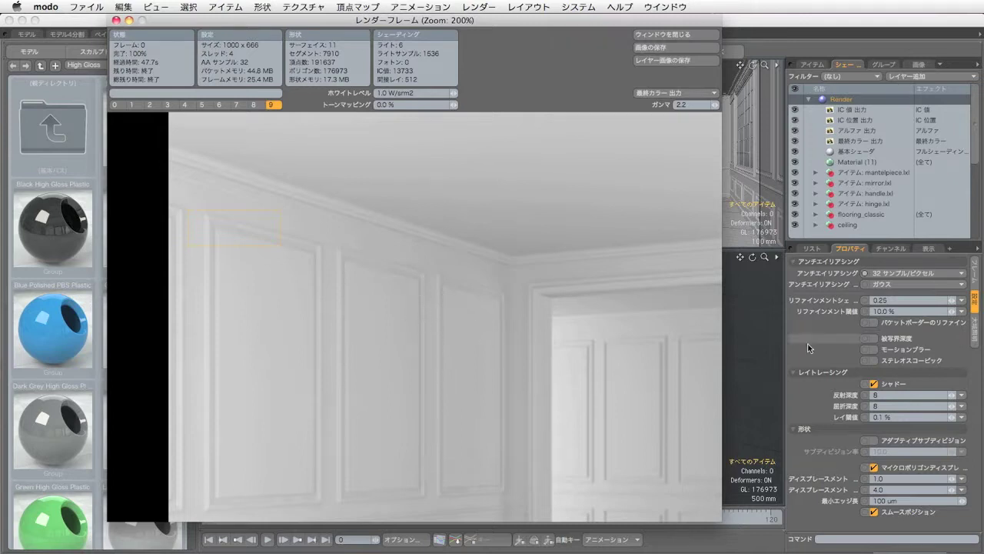
Raise antialiasing to 64 samples per pixel and render the left-wall region again.
left_click(891, 276)
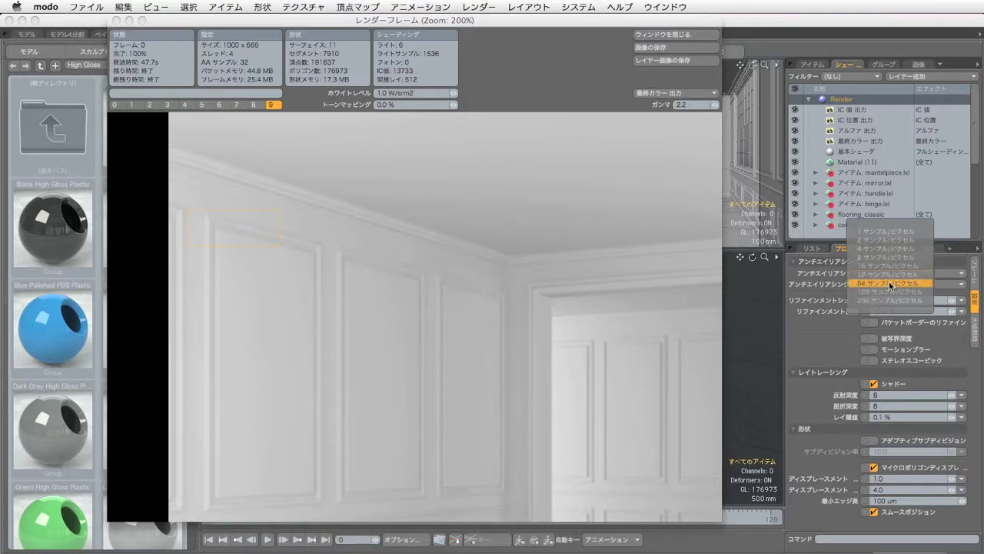
left_click(892, 283)
left_click(470, 7)
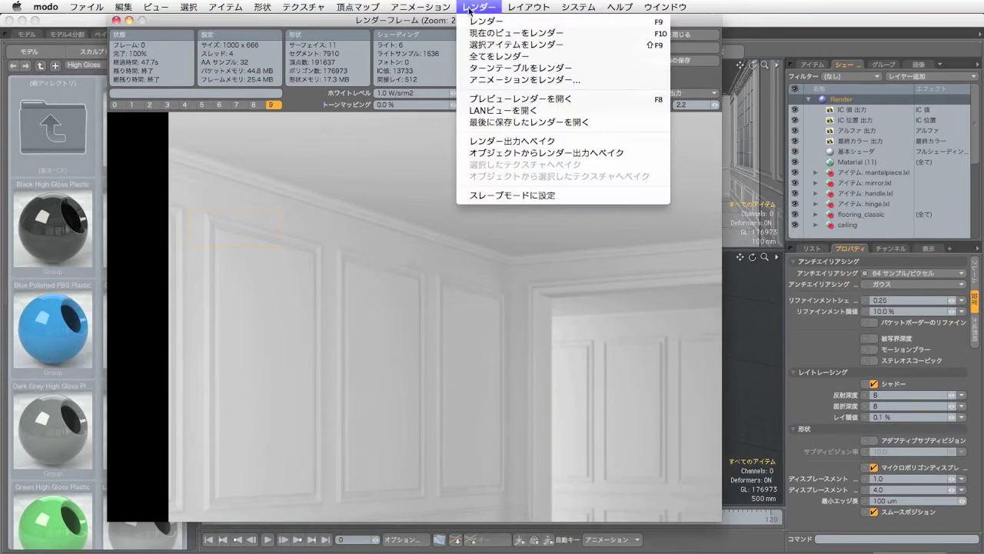
left_click(471, 19)
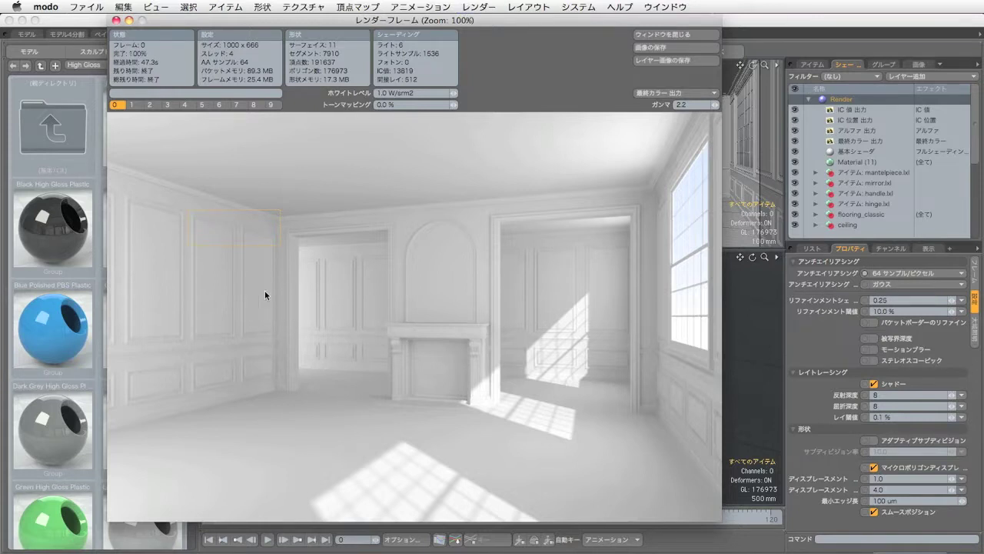
Compare the 64-sample render with the 32-sample one at the left wall's ceiling corner at 200% zoom.
scroll(284, 290, "up", 1)
left_click_drag(334, 233, 462, 325)
left_click(277, 105)
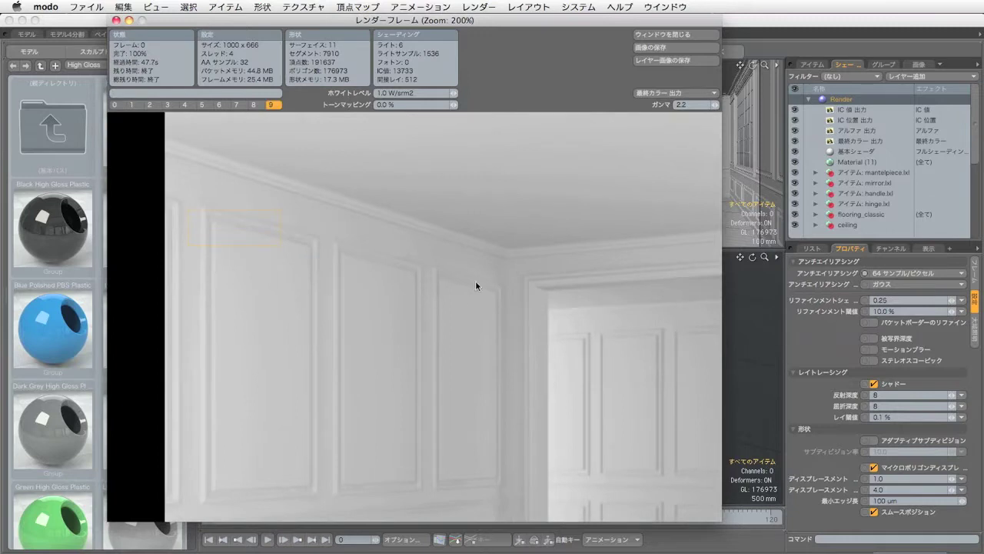
key("0")
key("9")
key("0")
Close the render window, hide the white override Material in the shader tree and render the interior with its original materials.
left_click(117, 19)
left_click(795, 163)
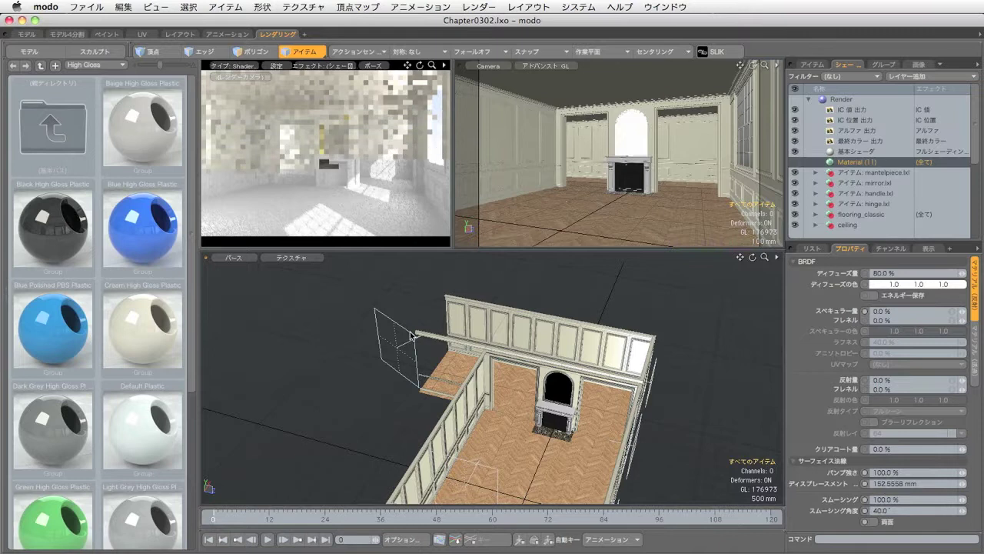
left_click(480, 7)
left_click(488, 22)
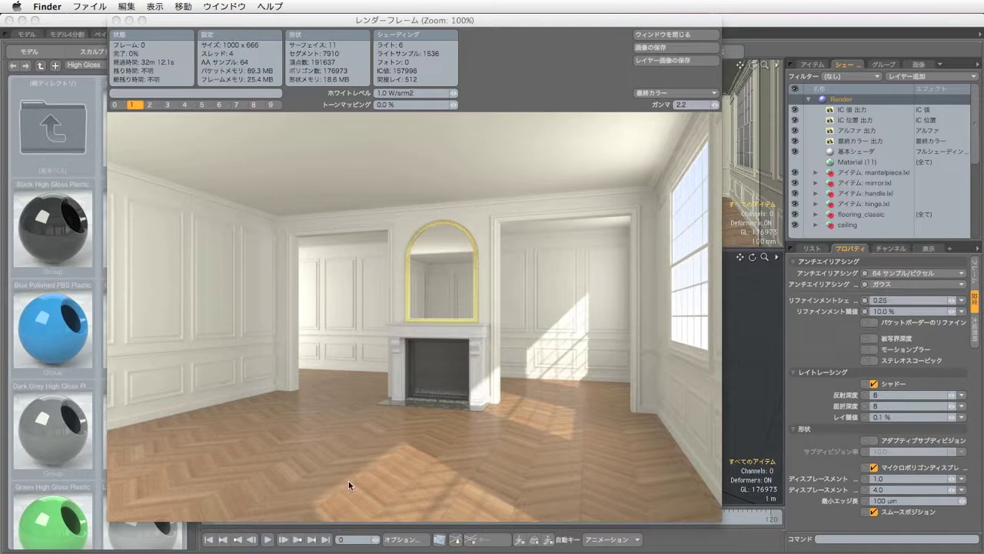
Examine the mirror, fireplace and parquet floor in the textured render at 200% zoom.
left_click(354, 448)
scroll(402, 446, "up", 1)
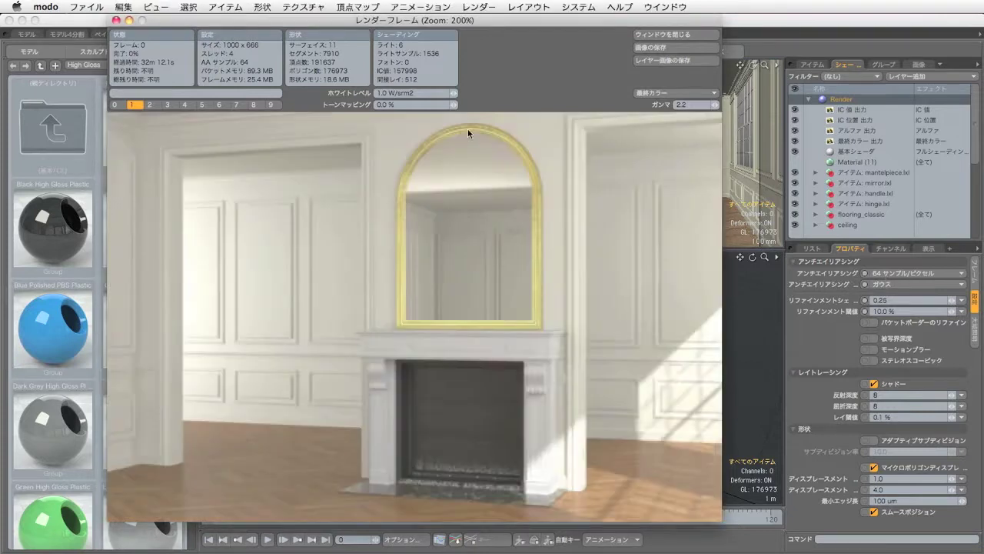
scroll(451, 182, "down", 10)
scroll(450, 388, "left", 4)
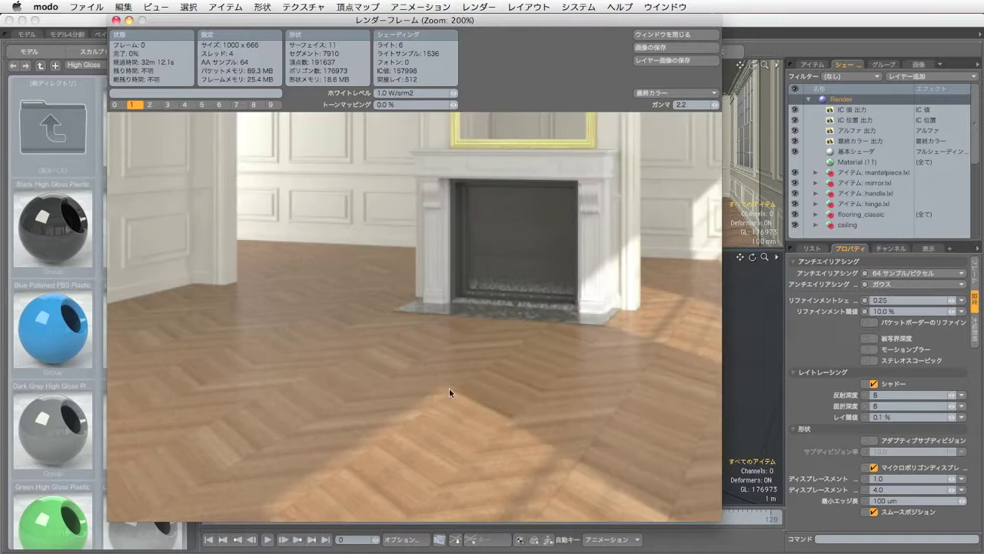
scroll(509, 377, "up", 5)
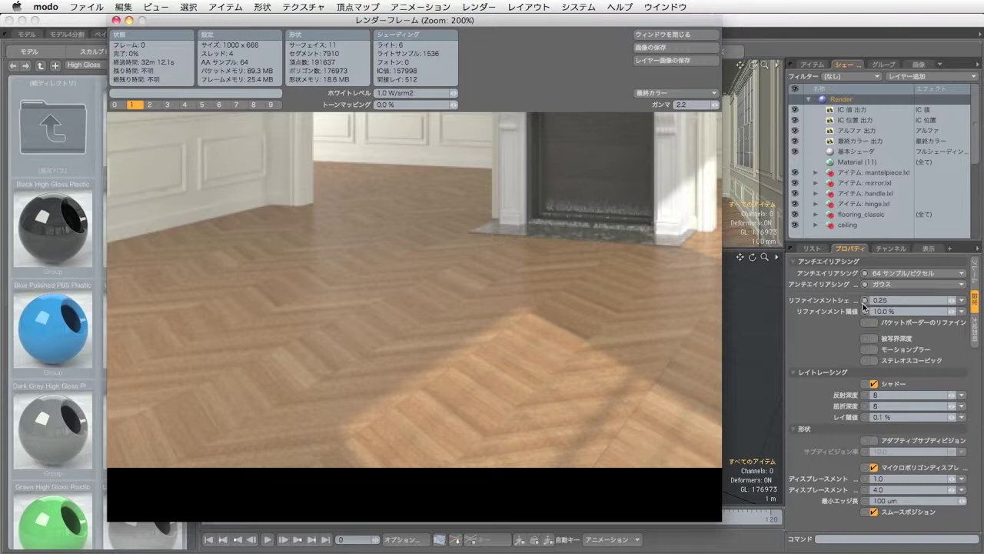
Set the refinement shading rate to 1/8 and the refinement threshold to 5%.
mouse_move(863, 303)
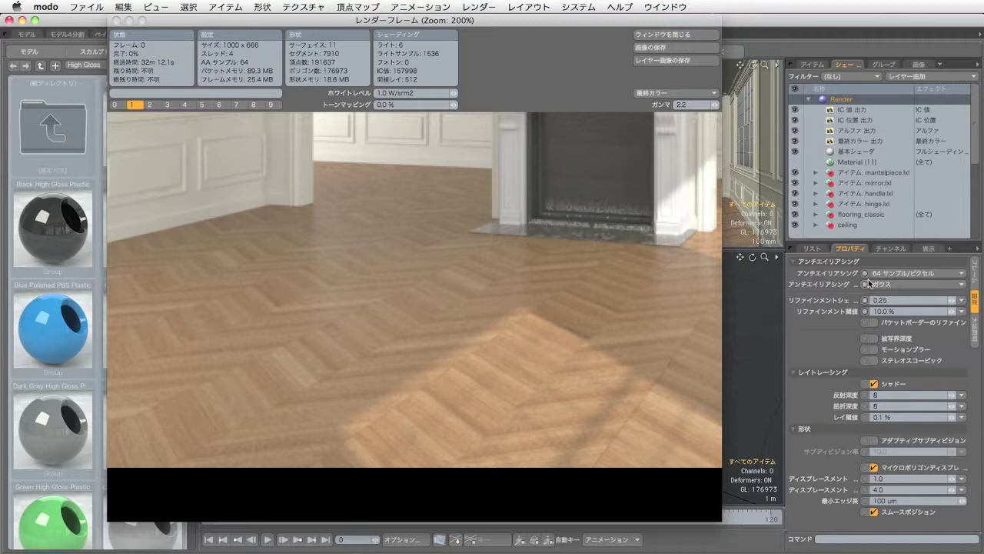
mouse_move(869, 279)
mouse_move(869, 304)
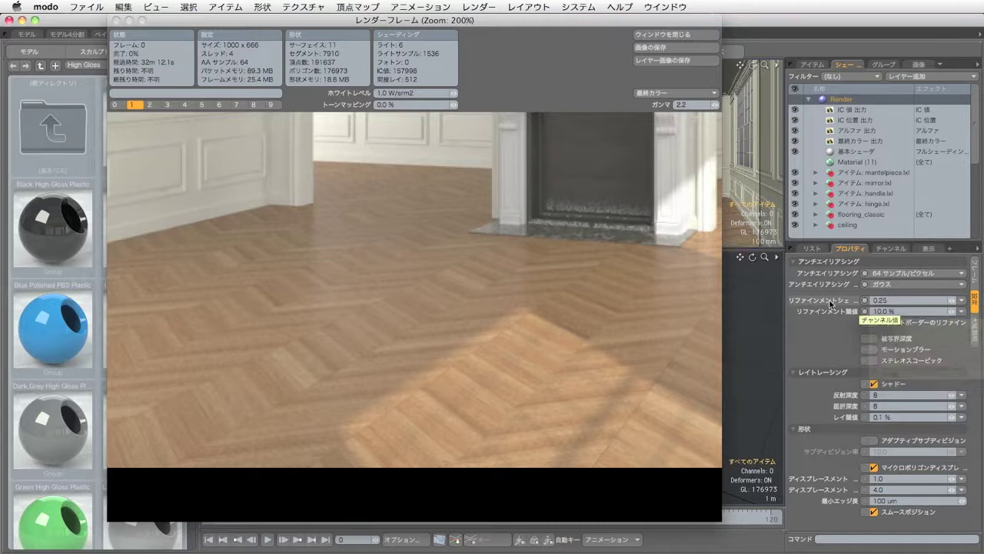
left_click(912, 298)
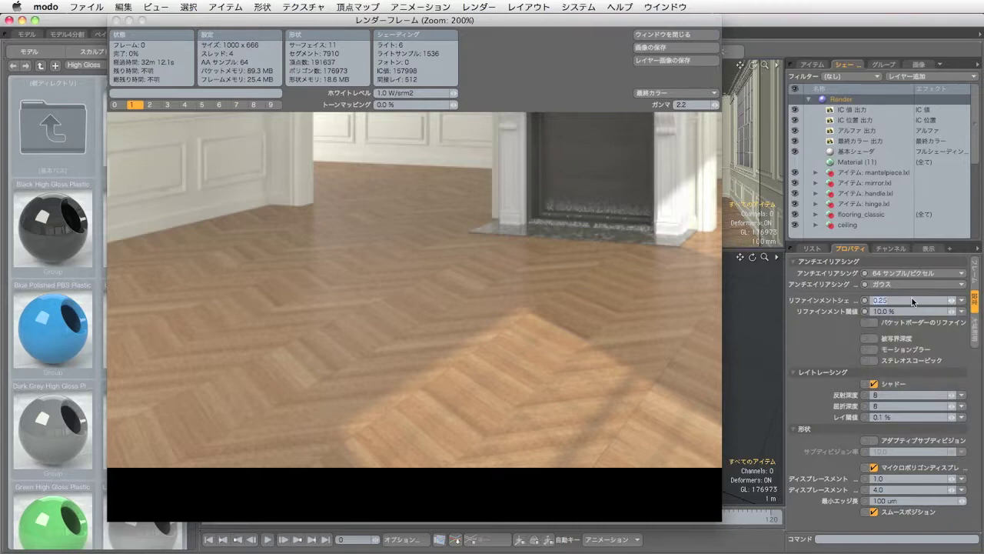
type("1/8")
key("Return")
left_click(908, 311)
type("5")
key("Return")
Change the antialiasing filter from Gaussian to Box (ボックス) and re-render the scene.
left_click(888, 287)
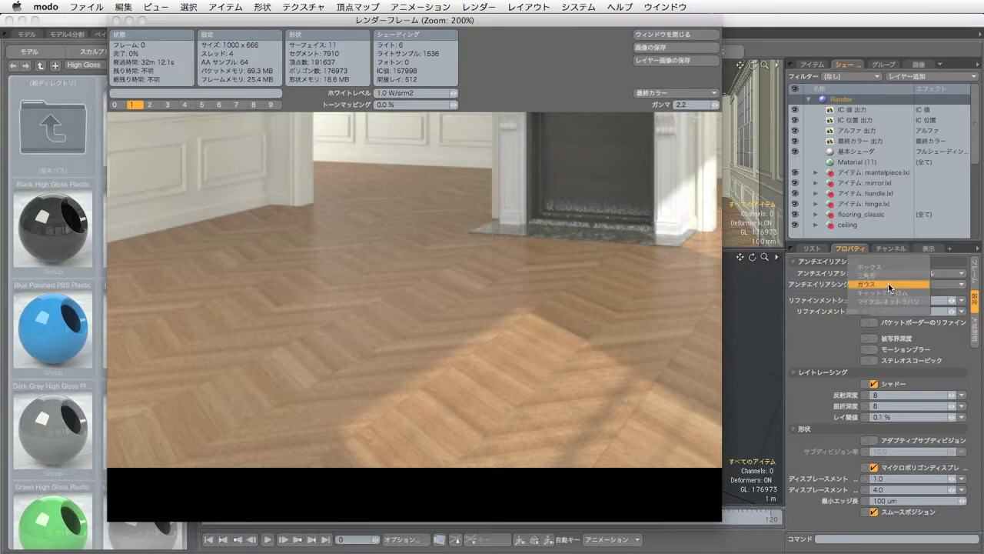
left_click(892, 266)
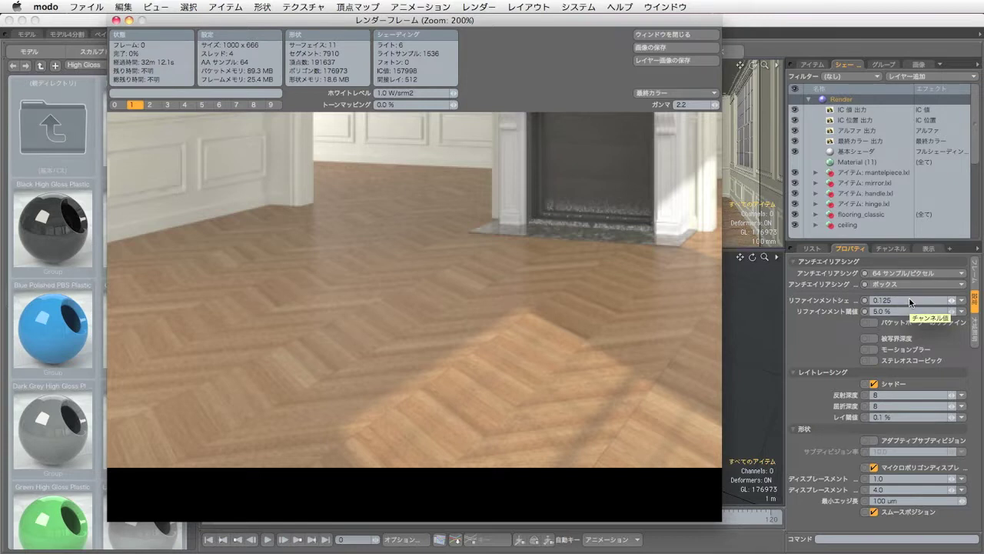
left_click(909, 298)
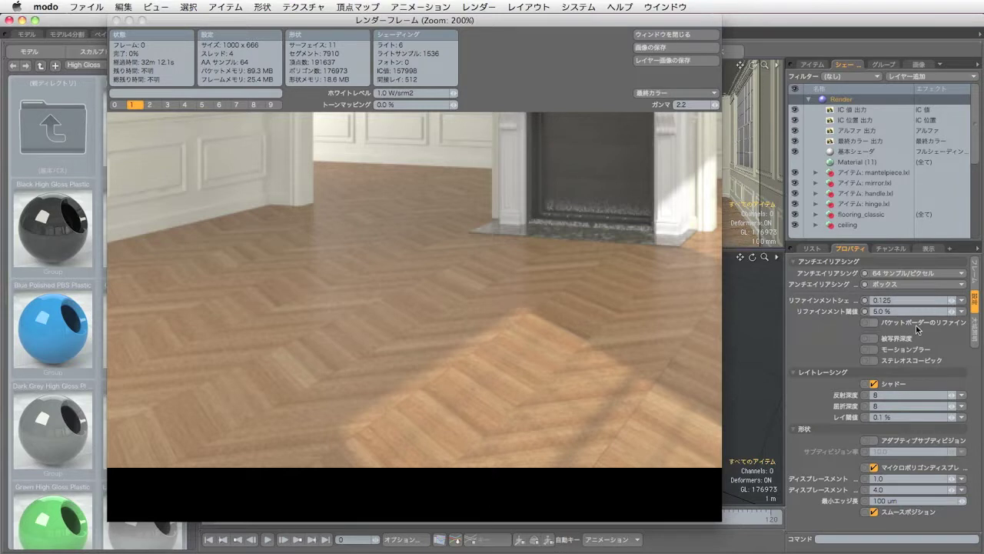
left_click(891, 284)
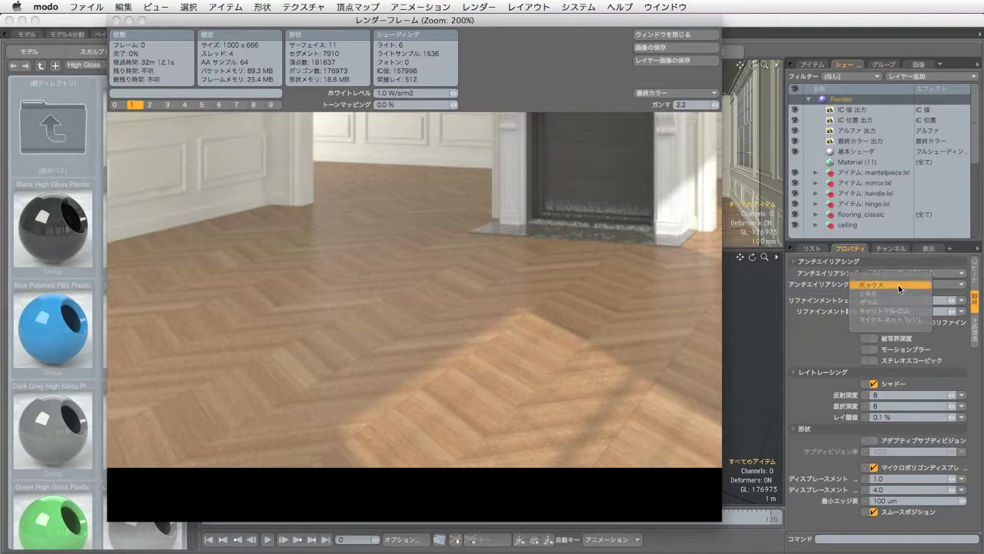
left_click(899, 285)
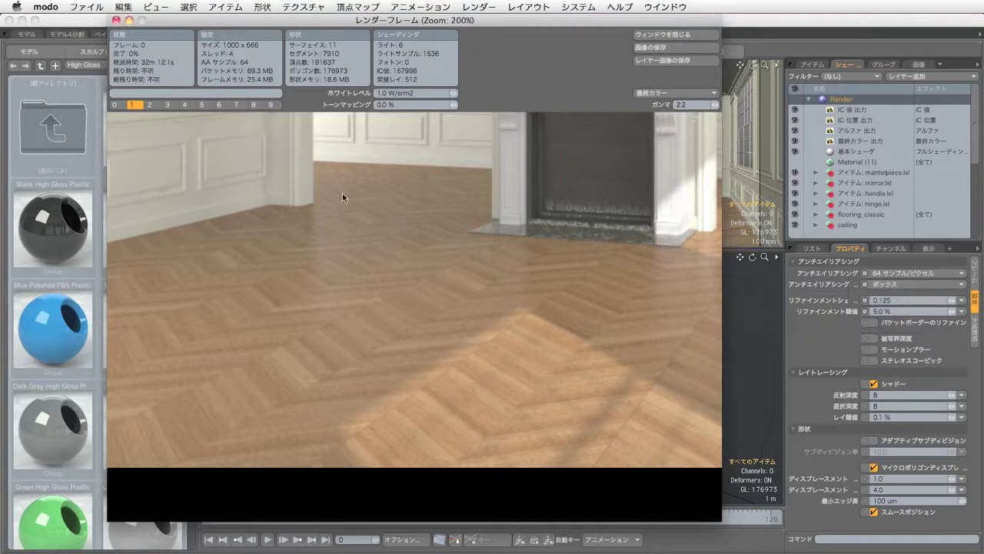
left_click(479, 7)
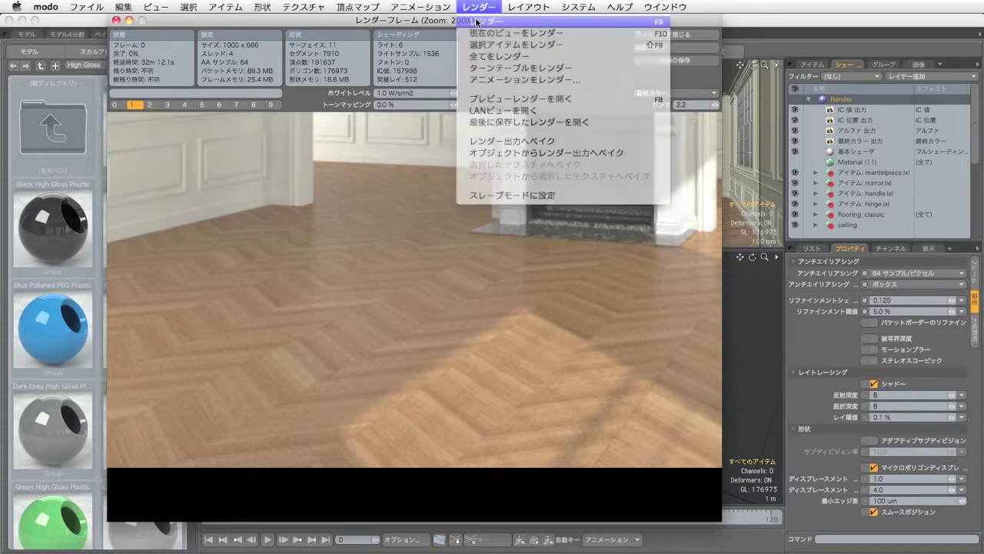
left_click(475, 22)
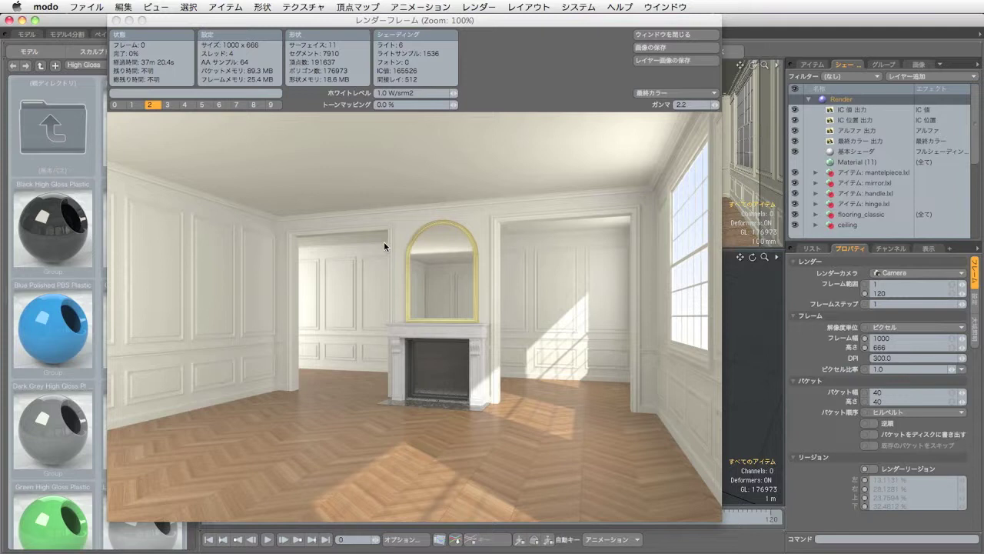
Compare the parquet floor and fireplace between render slots 2 and 1 at 200% zoom, with the Render settings shown.
left_click(355, 484)
scroll(376, 483, "up", 1)
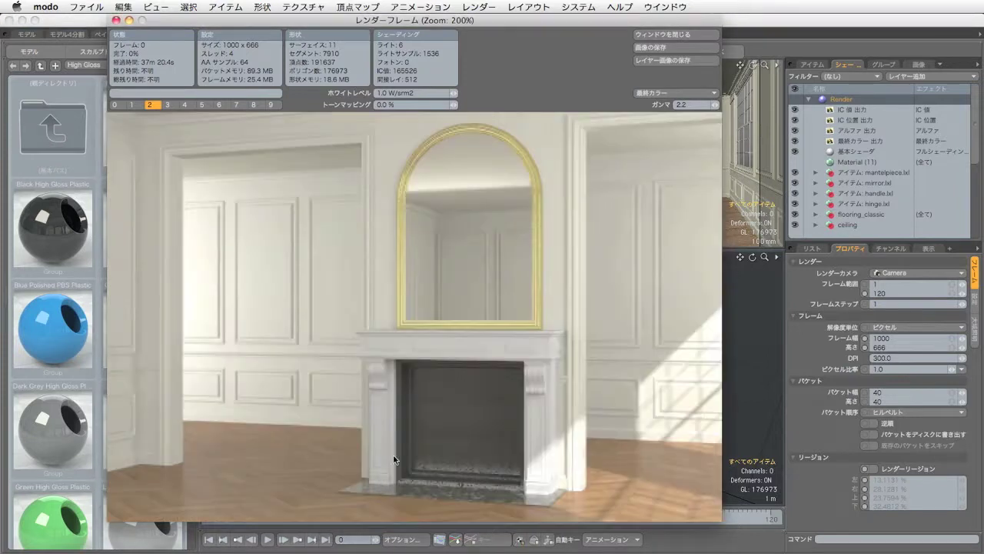
left_click_drag(439, 243, 442, 346)
left_click_drag(445, 397, 449, 409)
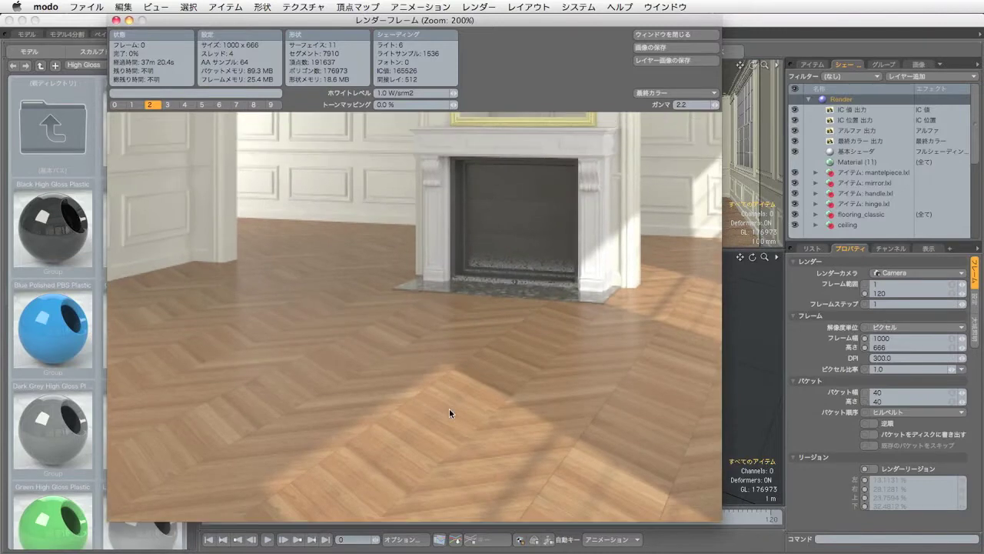
left_click(131, 104)
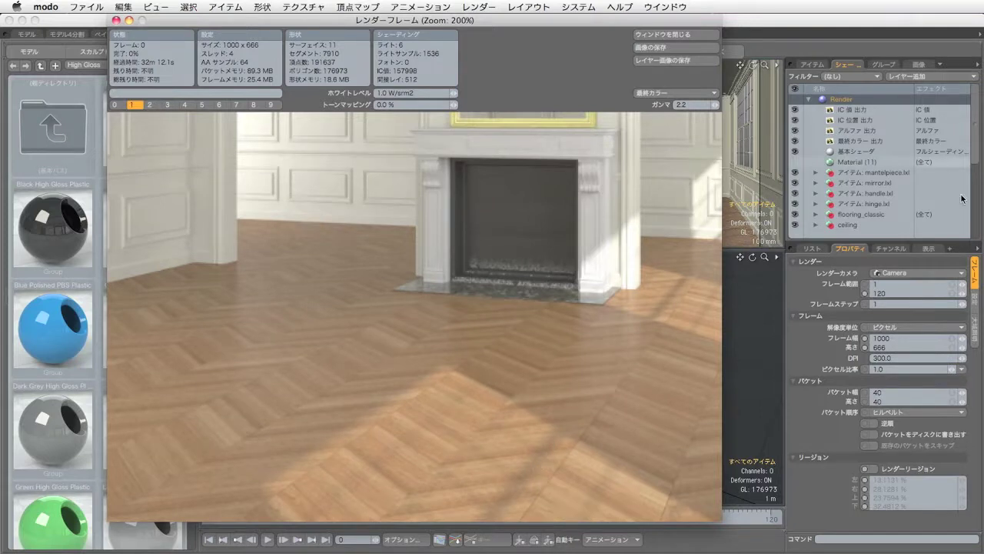
left_click(975, 304)
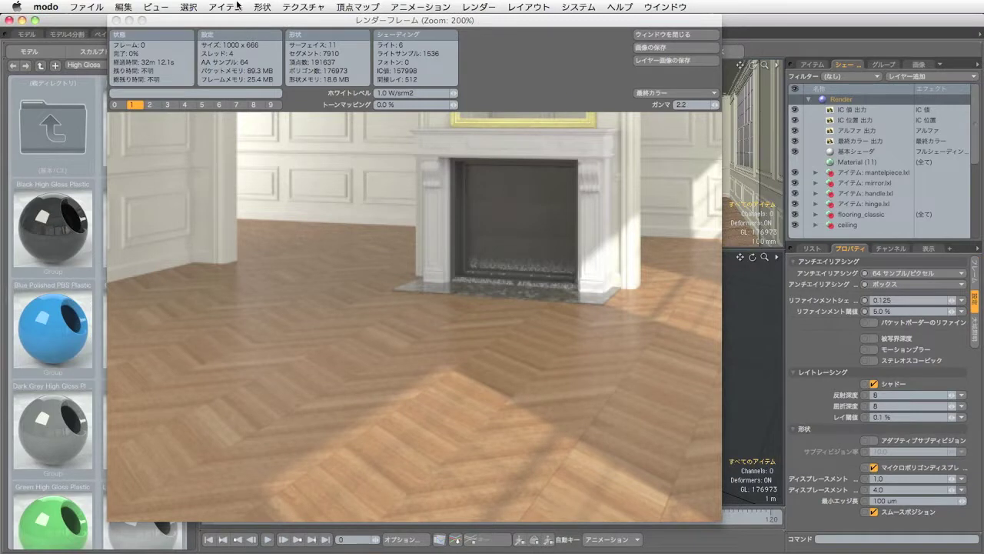
left_click(149, 105)
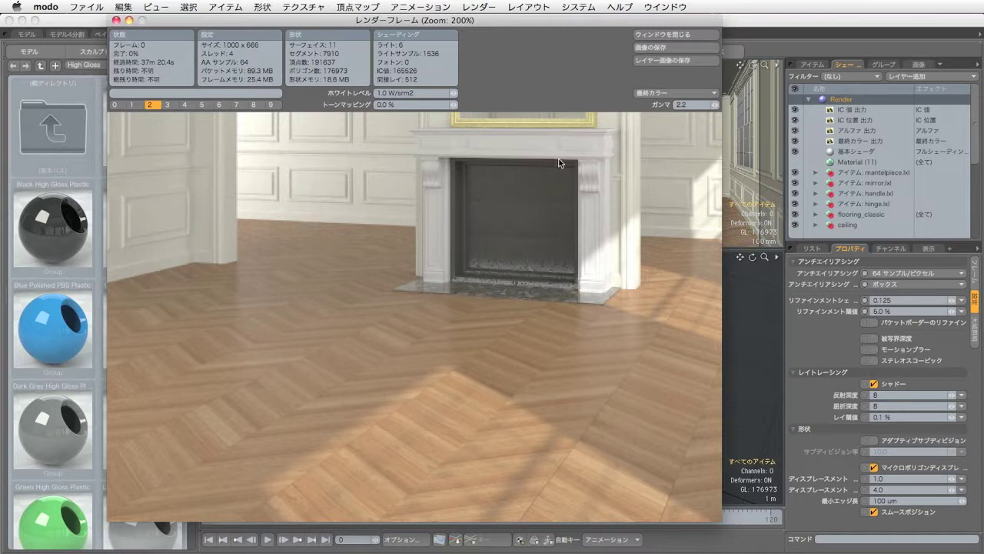
Compare the gold mirror frame above the fireplace between render slots 2 and 1.
left_click_drag(549, 205, 520, 360)
left_click_drag(505, 196, 475, 231)
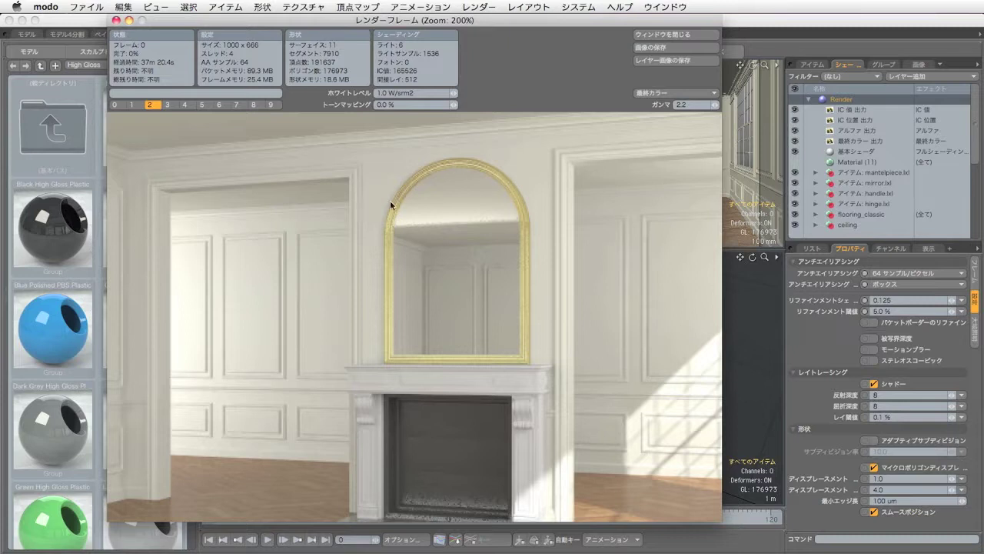
left_click(138, 104)
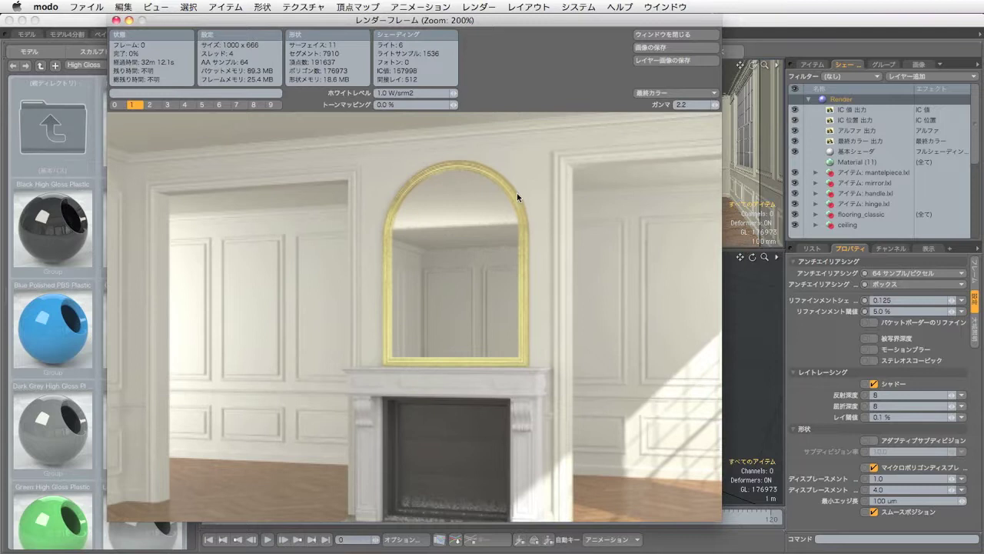
Show render slot 2, close the render window, and reopen the last saved render.
left_click(151, 105)
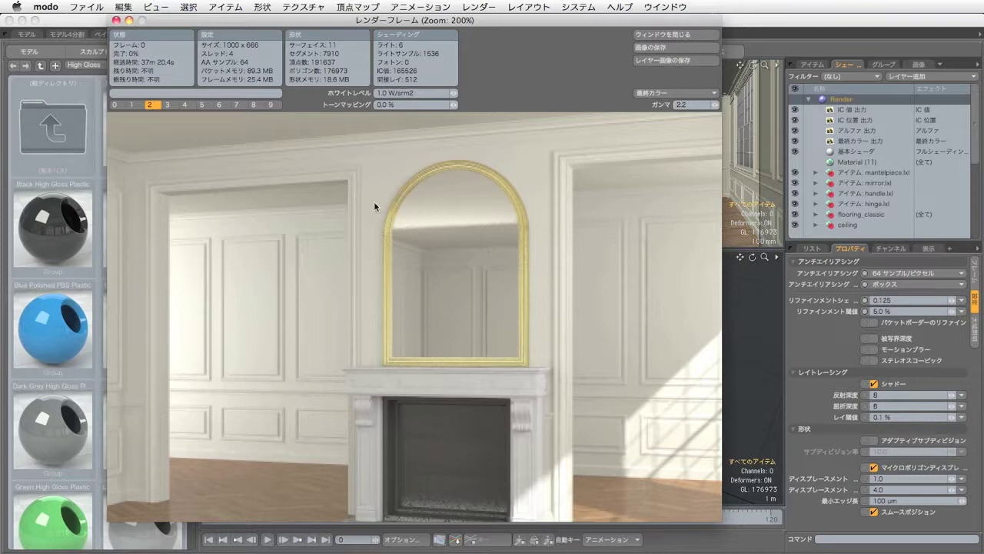
left_click(117, 20)
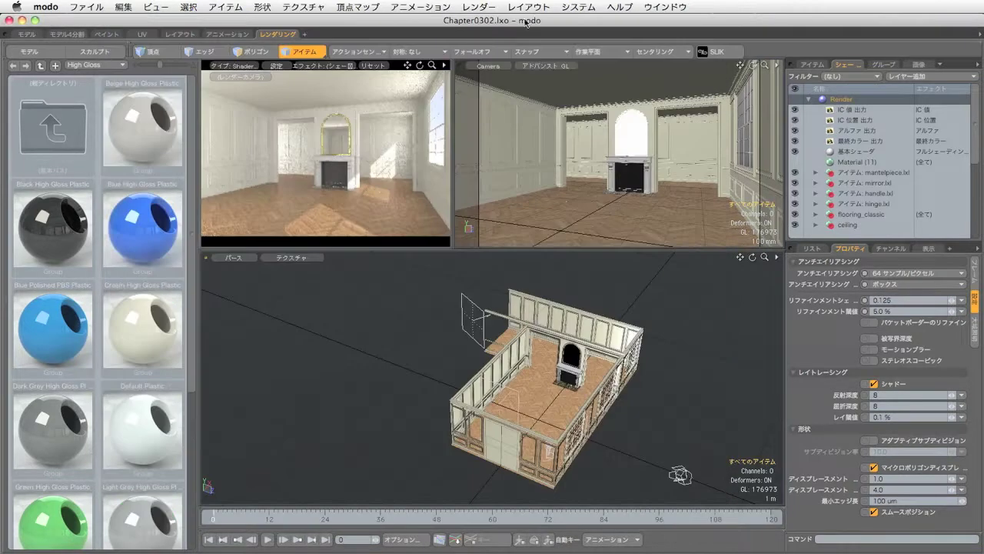
left_click(480, 7)
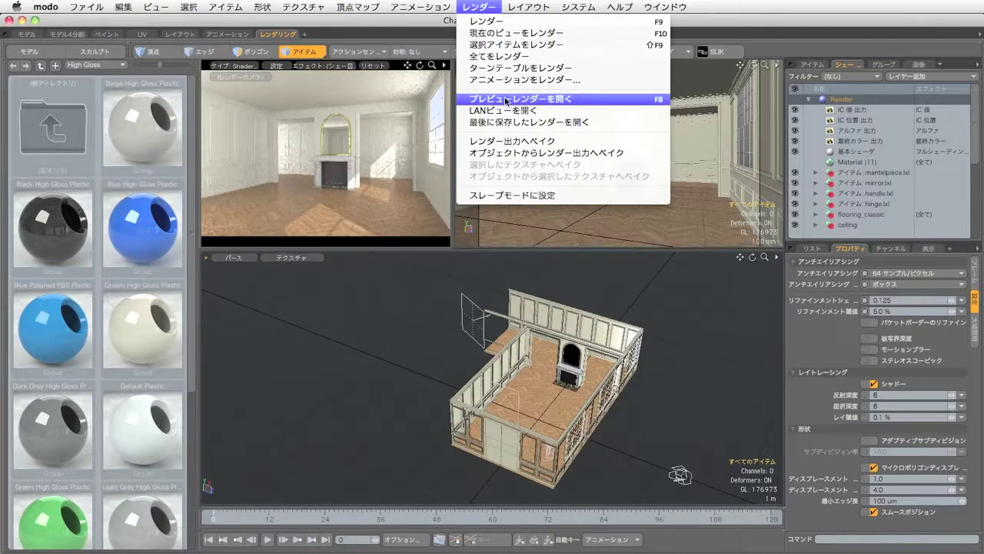
left_click(509, 122)
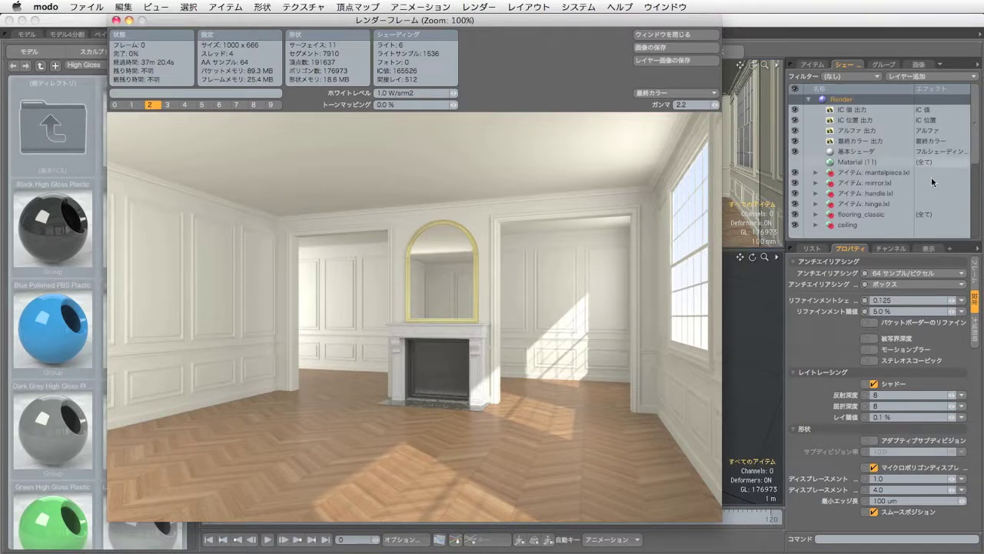
Inspect the reflection properties of the material in mirror.lxl's mirror_mirror group.
left_click(848, 182)
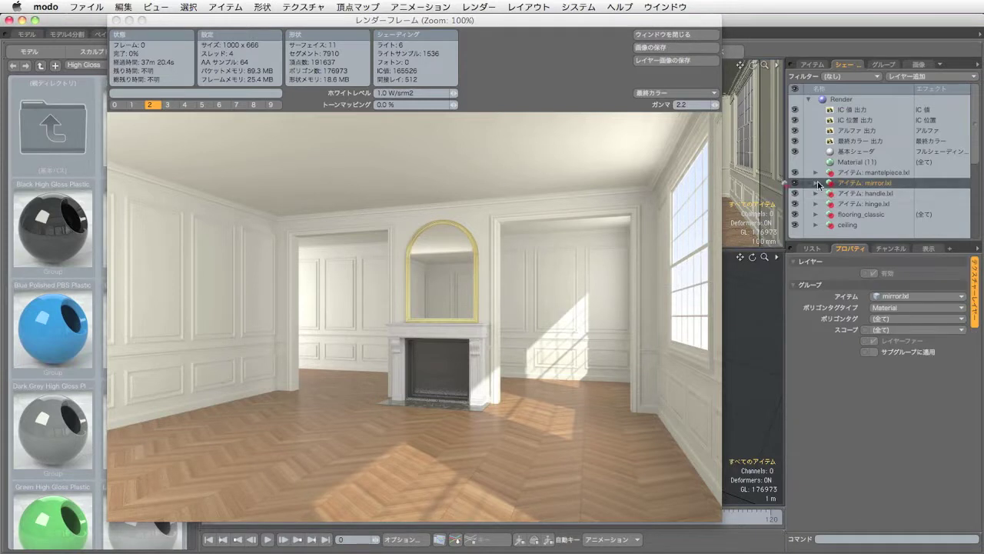
left_click(816, 183)
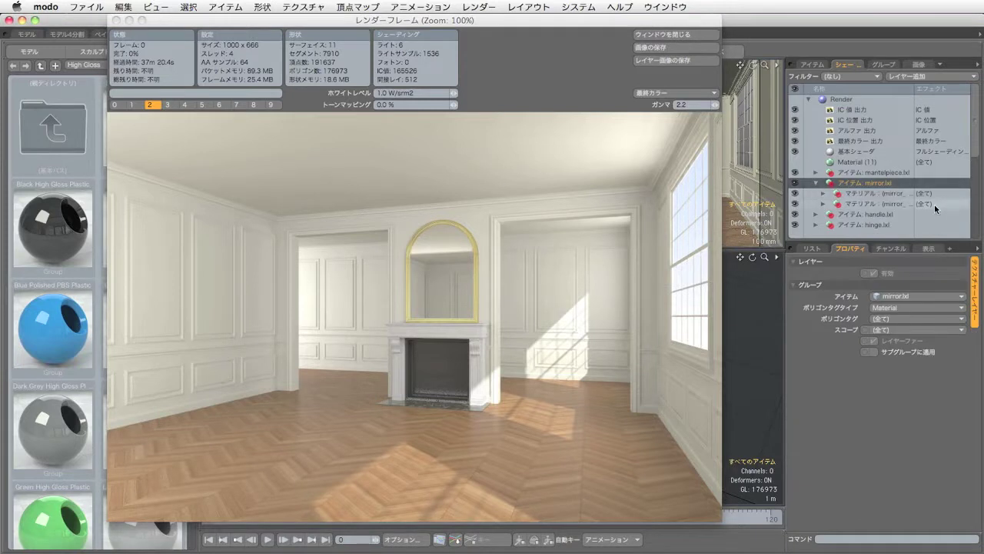
left_click(857, 194)
left_click(824, 194)
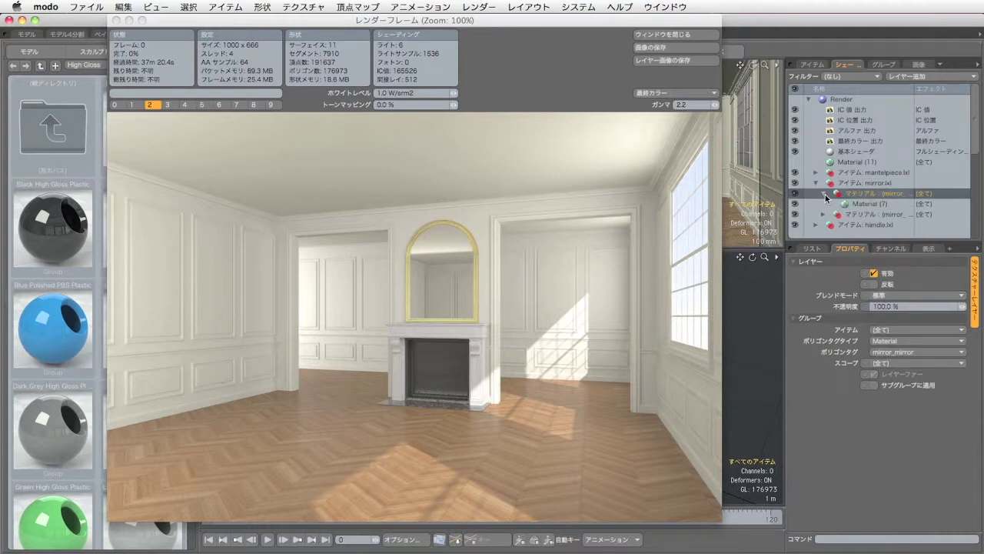
left_click(859, 204)
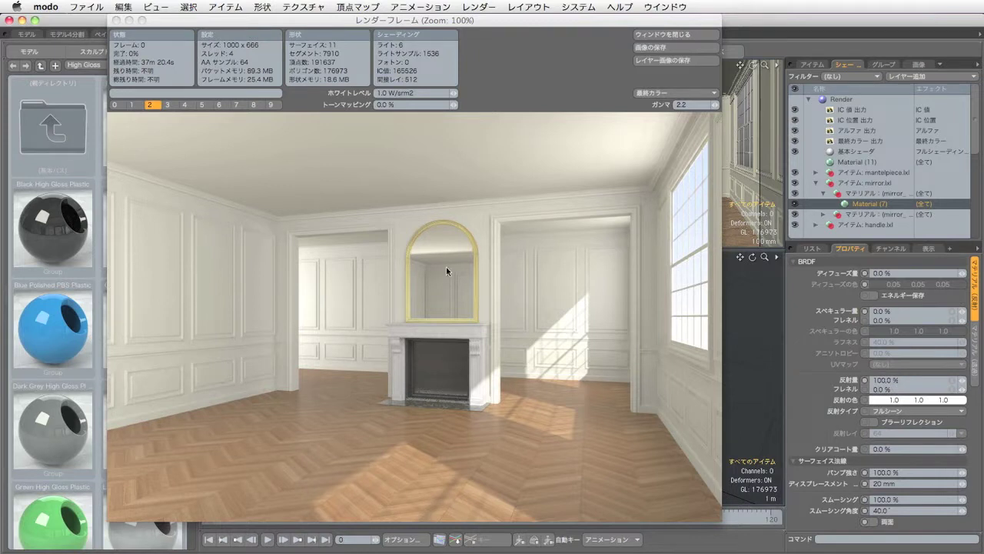
Add a Render Output to the mirror_mirror material group, set its effect to alpha (アルファ), and collapse the mirror.lxl groups.
left_click(874, 194)
left_click(927, 76)
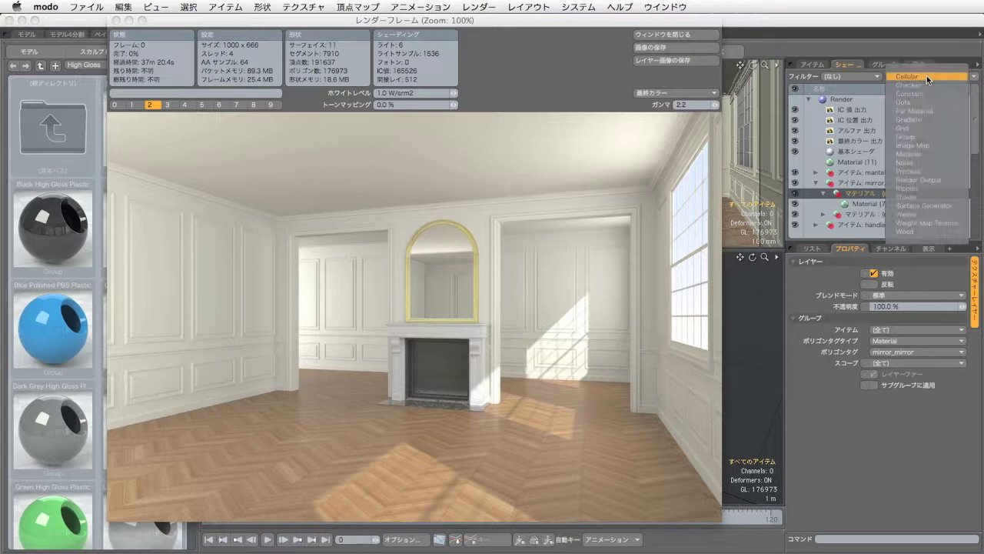
left_click(931, 181)
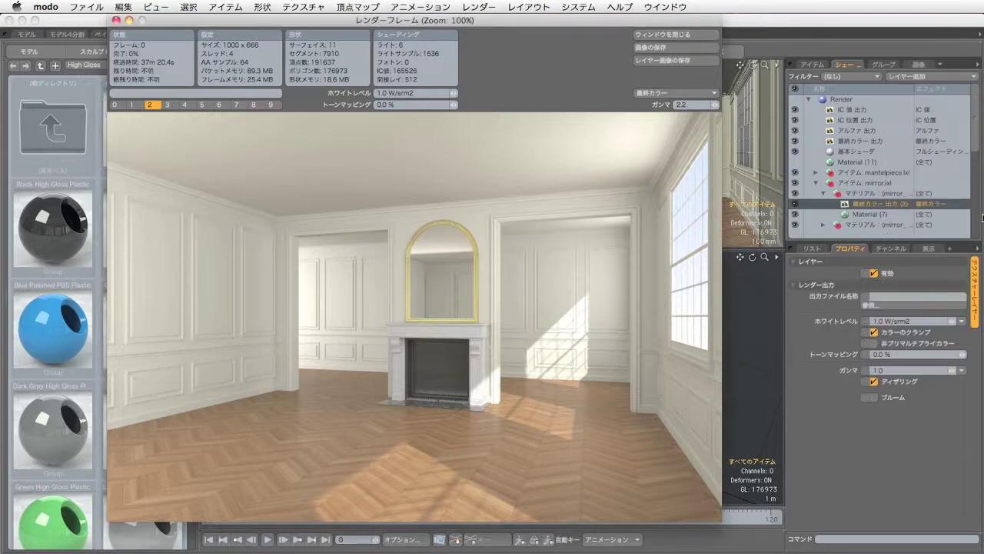
left_click(944, 208)
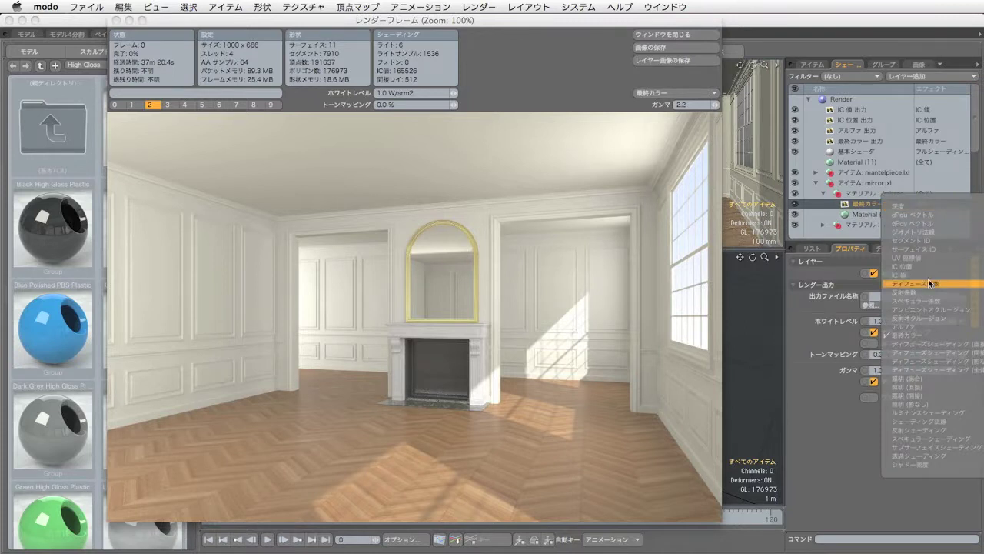
left_click(929, 326)
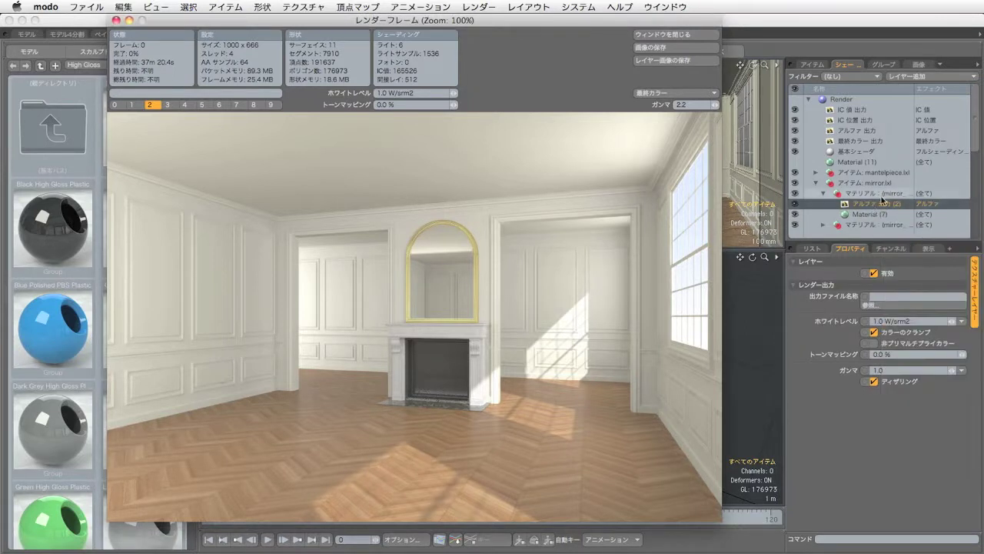
left_click(824, 193)
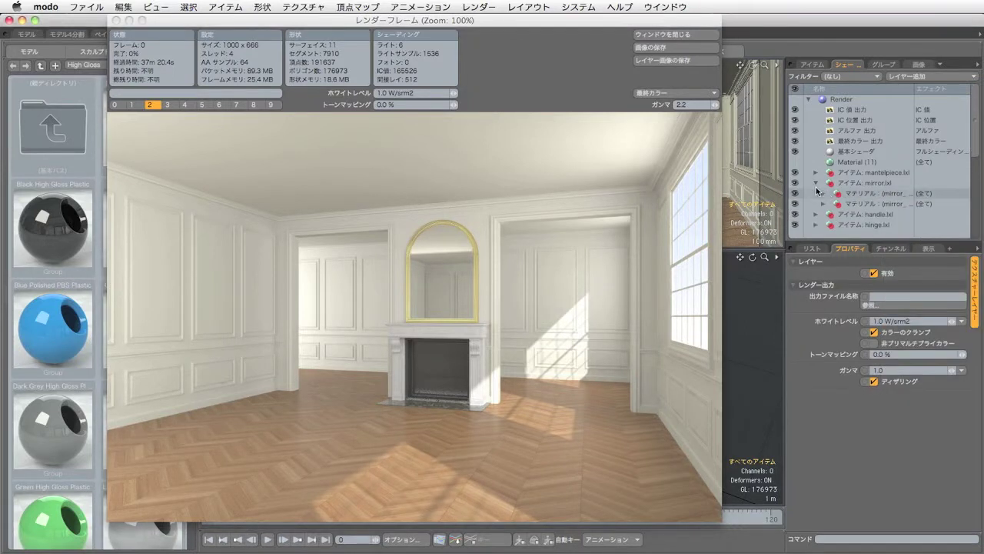
left_click(816, 183)
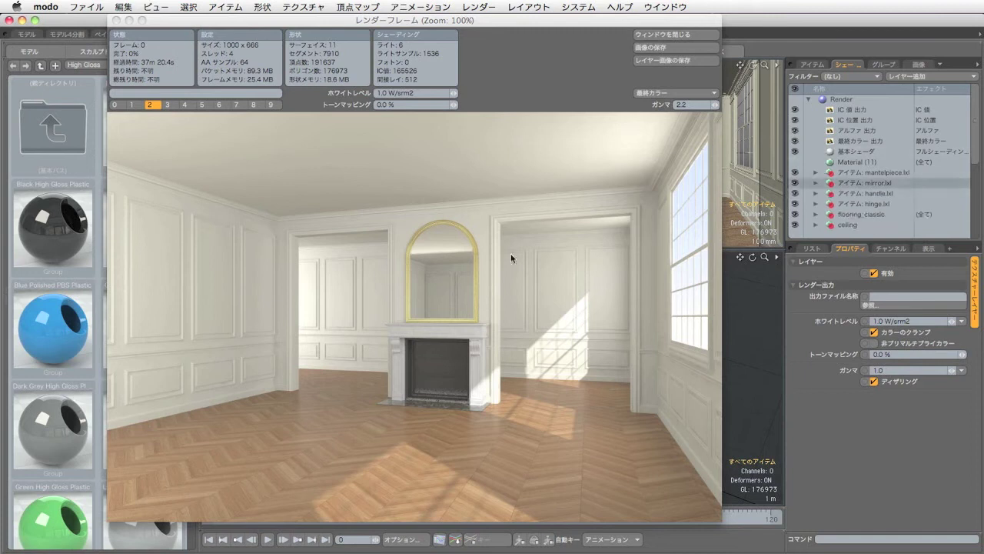